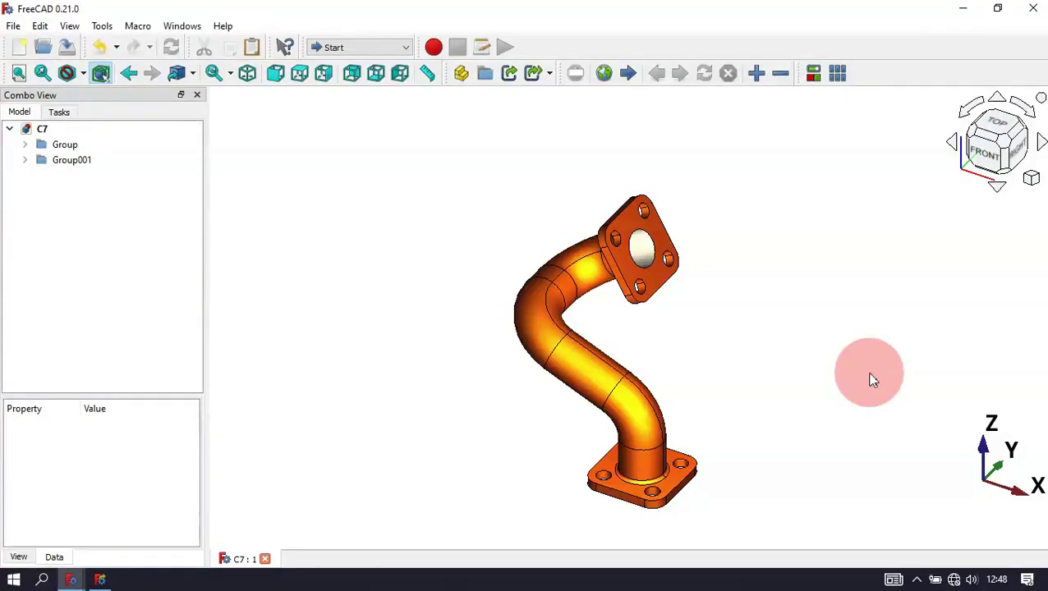
# Examine the finished bent pipe with its two square flanges from several angles, including its path sketches and wire.
pyautogui.moveTo(795, 365); pyautogui.dragTo(778, 386)
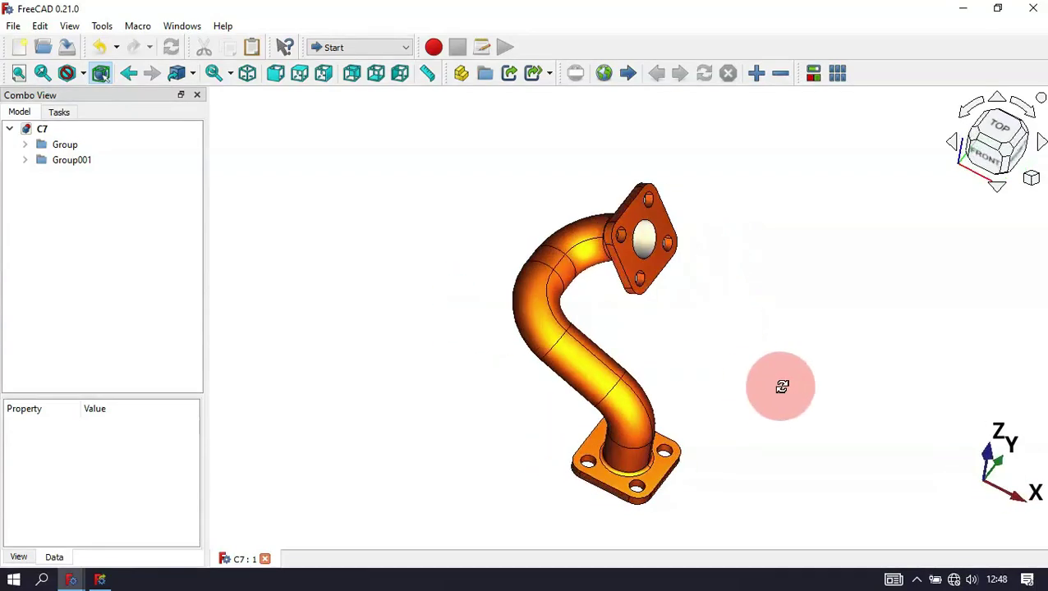
pyautogui.moveTo(498, 386); pyautogui.dragTo(622, 350)
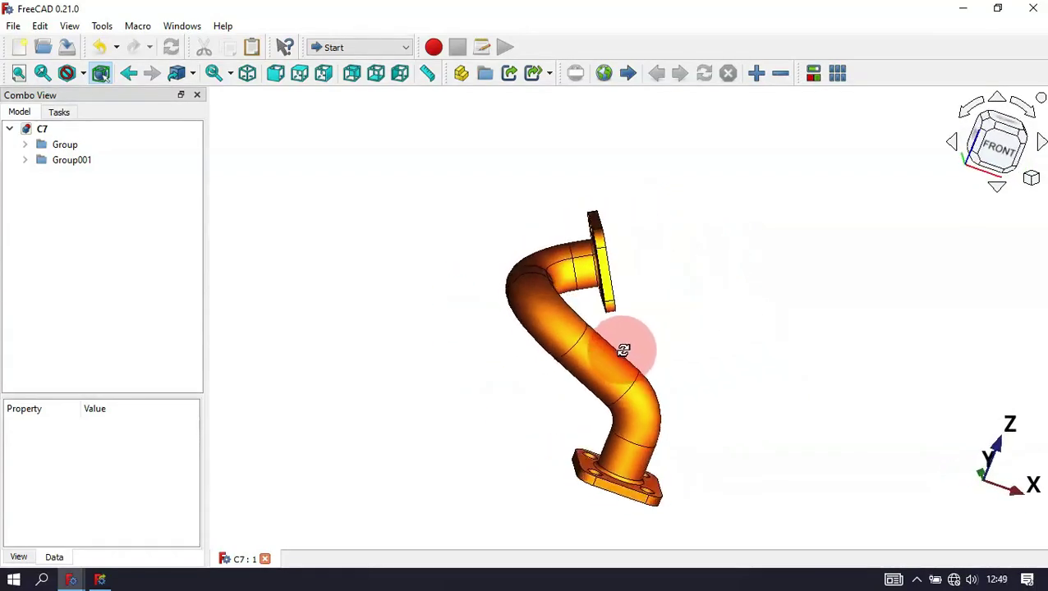
pyautogui.moveTo(837, 332); pyautogui.dragTo(659, 337)
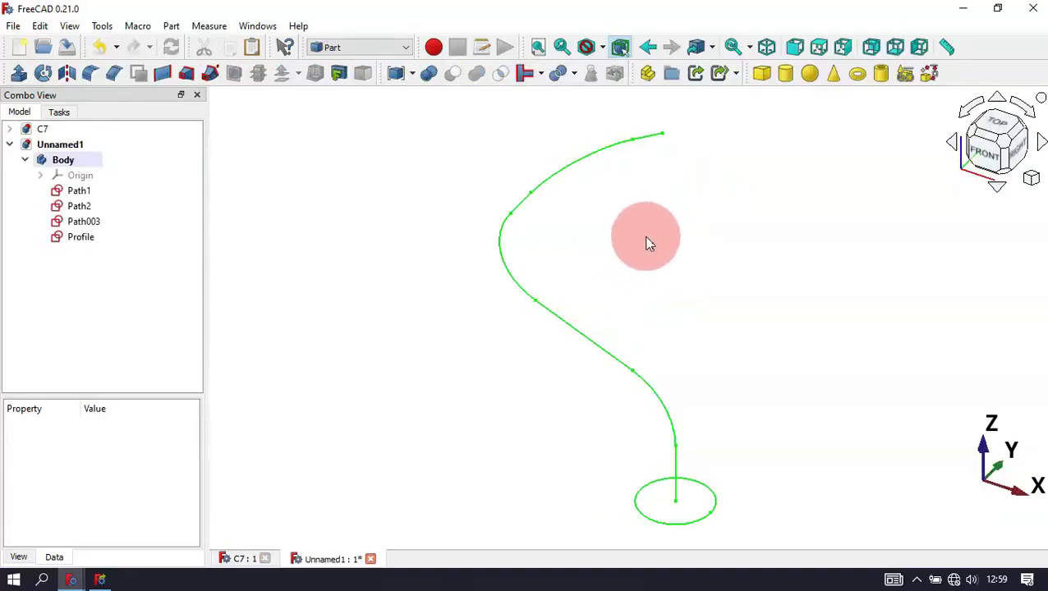
pyautogui.click(78, 191)
pyautogui.keyDown('shift'); pyautogui.click(84, 221); pyautogui.keyUp('shift')
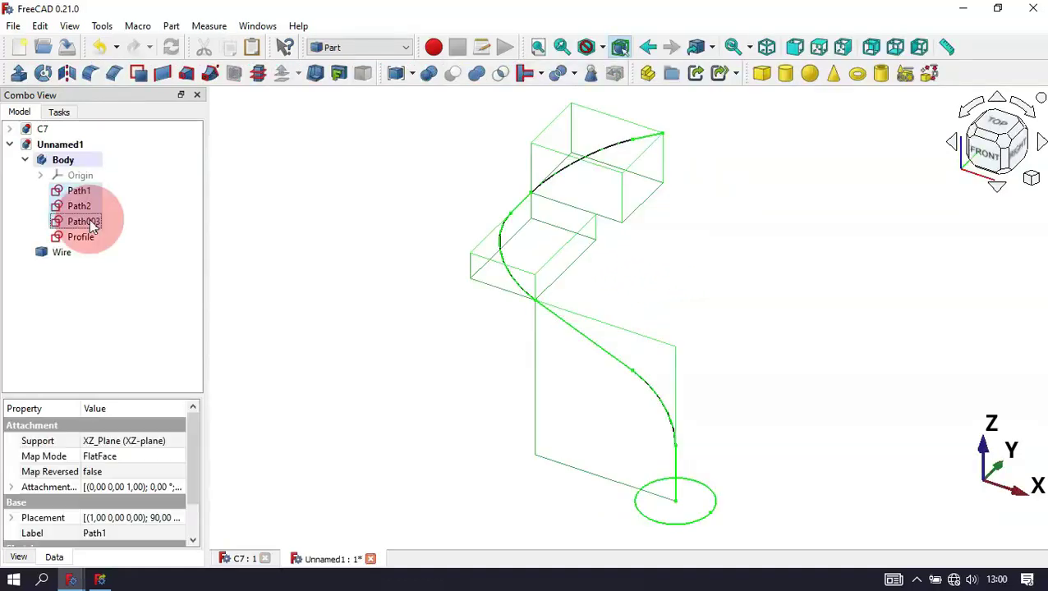
pyautogui.click(391, 267)
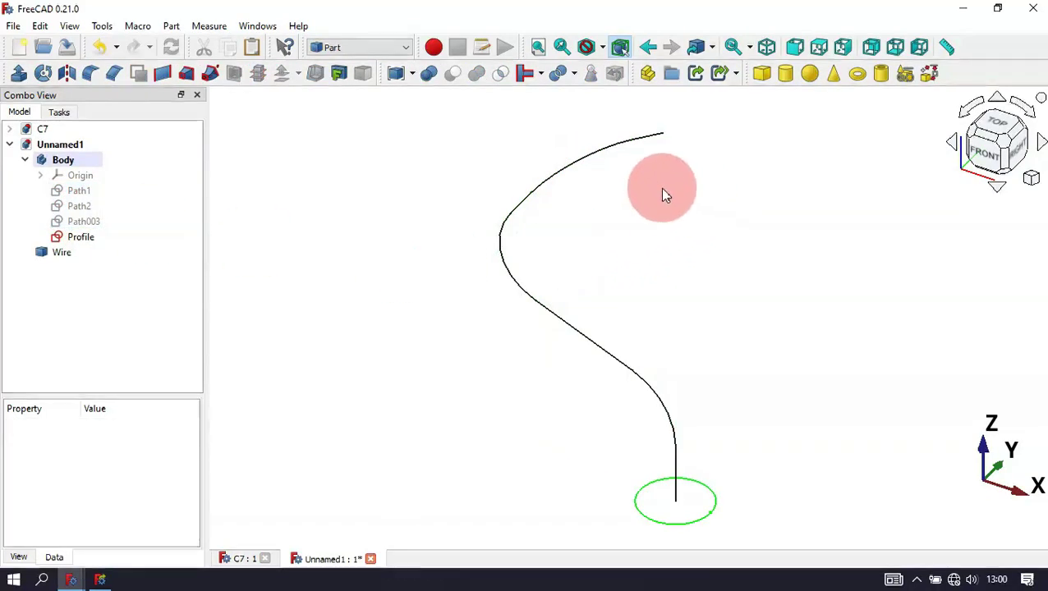
pyautogui.moveTo(491, 320)
pyautogui.mouseDown()
pyautogui.moveTo(639, 287)
pyautogui.moveTo(479, 334)
pyautogui.moveTo(491, 337)
pyautogui.mouseUp()
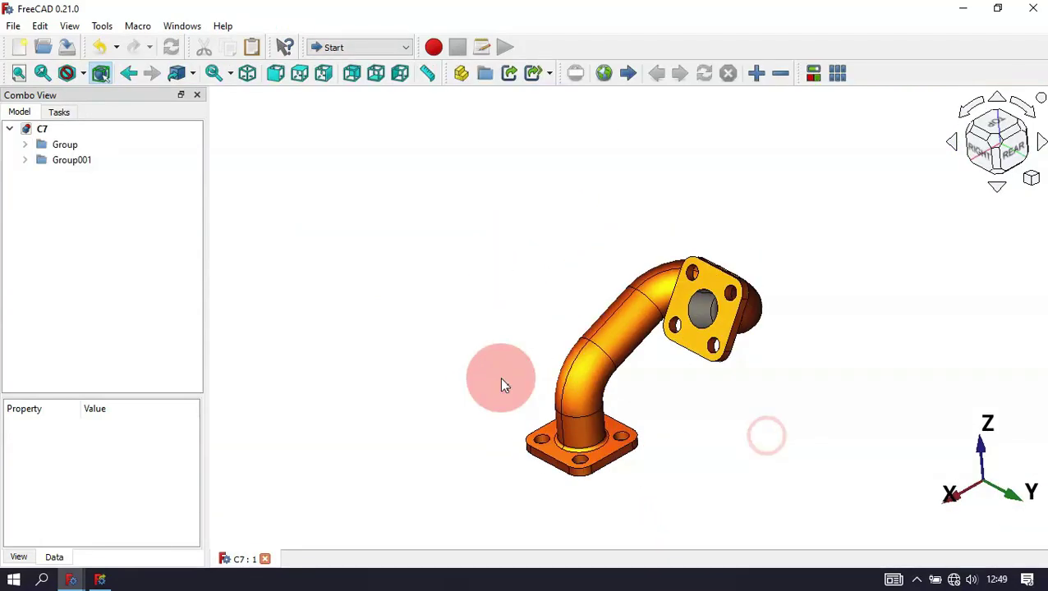
pyautogui.press('0')
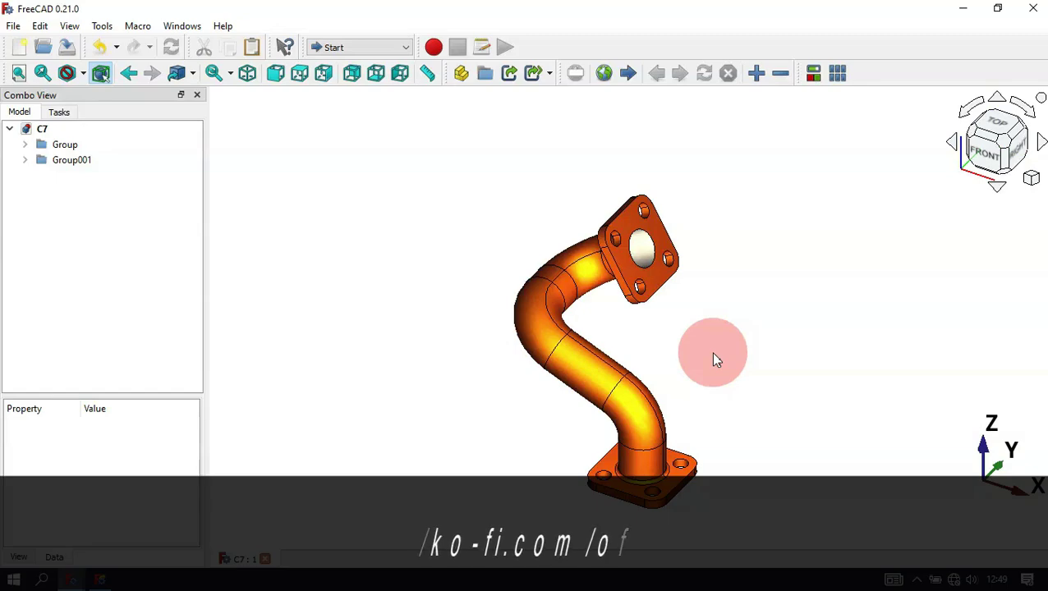
pyautogui.moveTo(795, 367); pyautogui.dragTo(662, 375, button='middle')
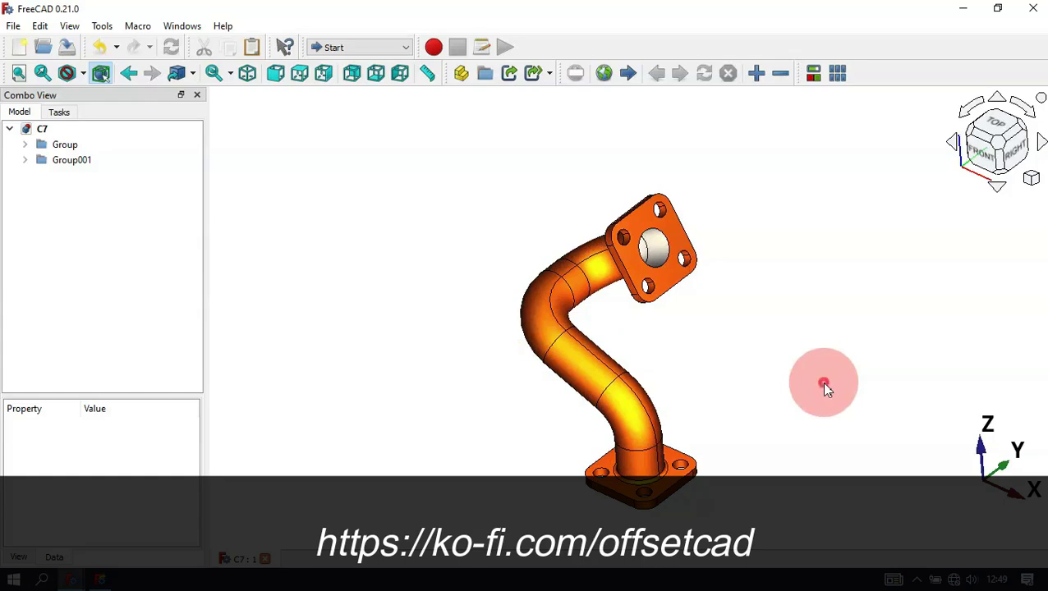
pyautogui.moveTo(824, 386); pyautogui.dragTo(657, 374, button='middle')
pyautogui.moveTo(496, 363); pyautogui.dragTo(772, 342, button='middle')
pyautogui.moveTo(814, 369); pyautogui.dragTo(642, 301, button='middle')
pyautogui.moveTo(508, 253); pyautogui.dragTo(602, 373, button='middle')
pyautogui.click(365, 255)
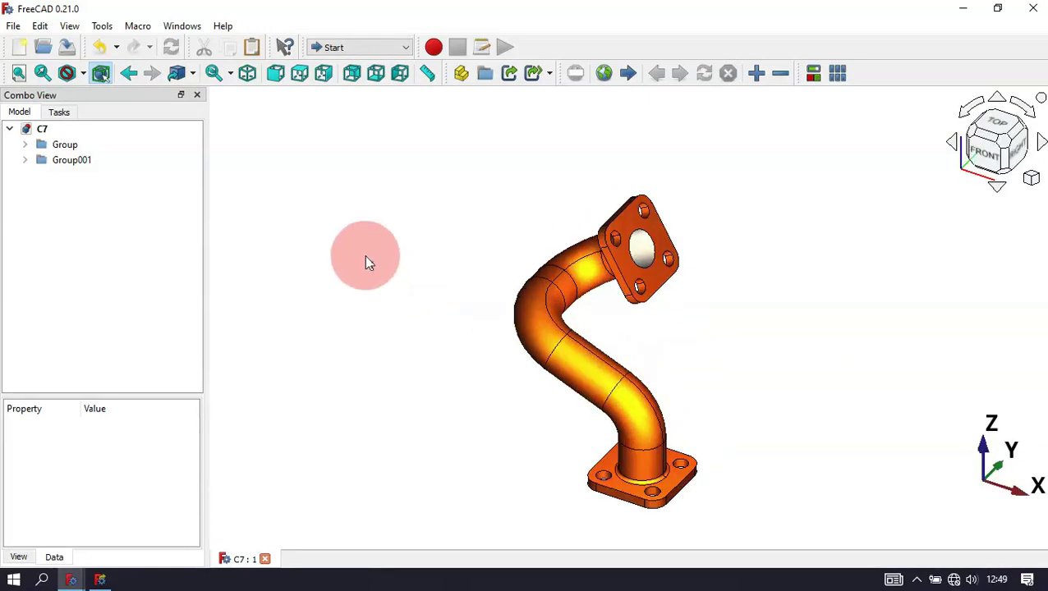
# Create a new empty document and switch to the Part Design workbench.
pyautogui.click(40, 73)
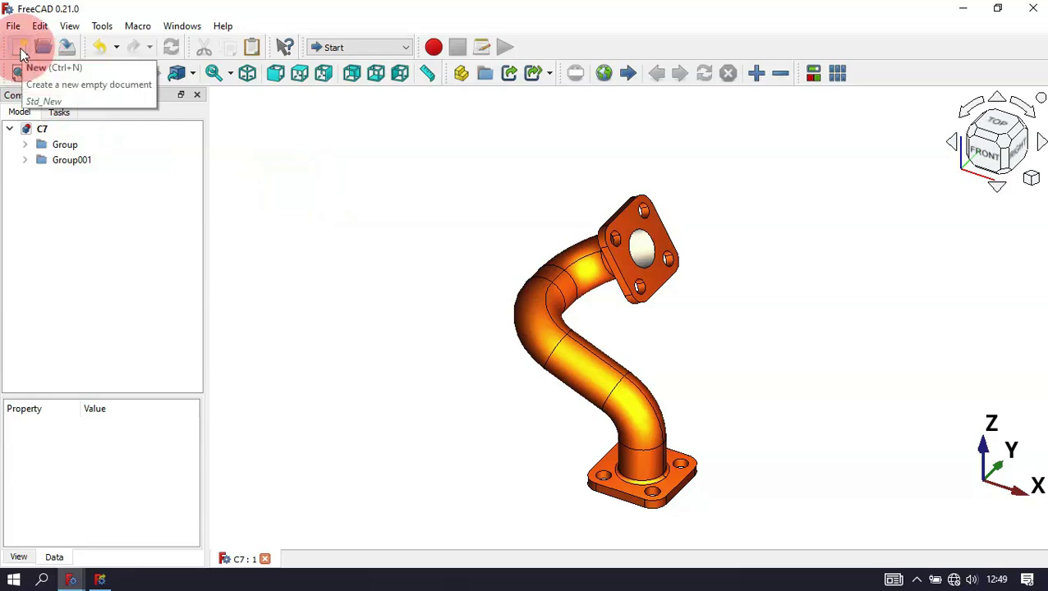
pyautogui.click(20, 50)
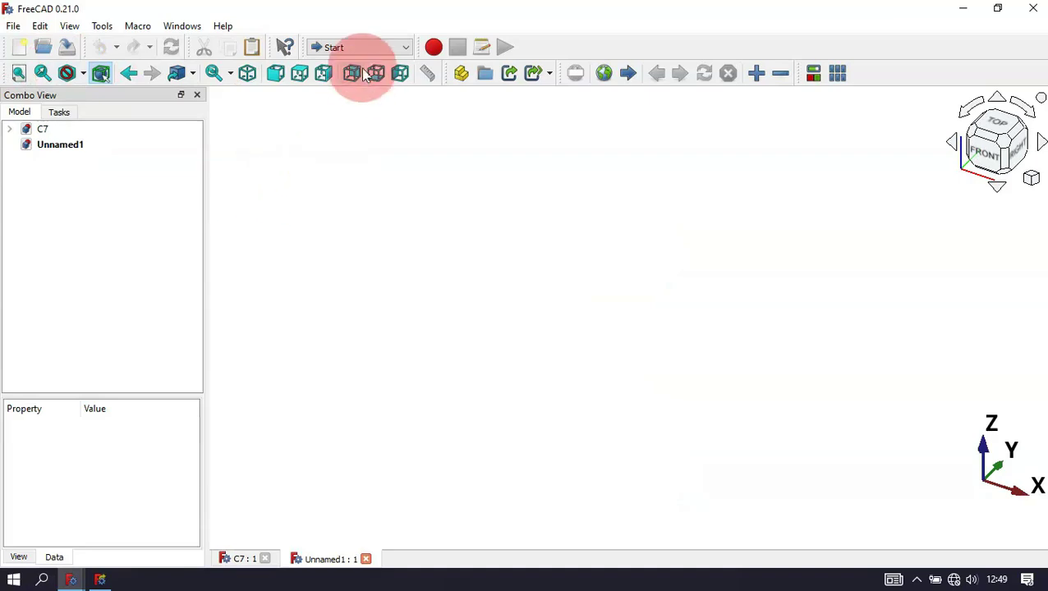
pyautogui.click(377, 49)
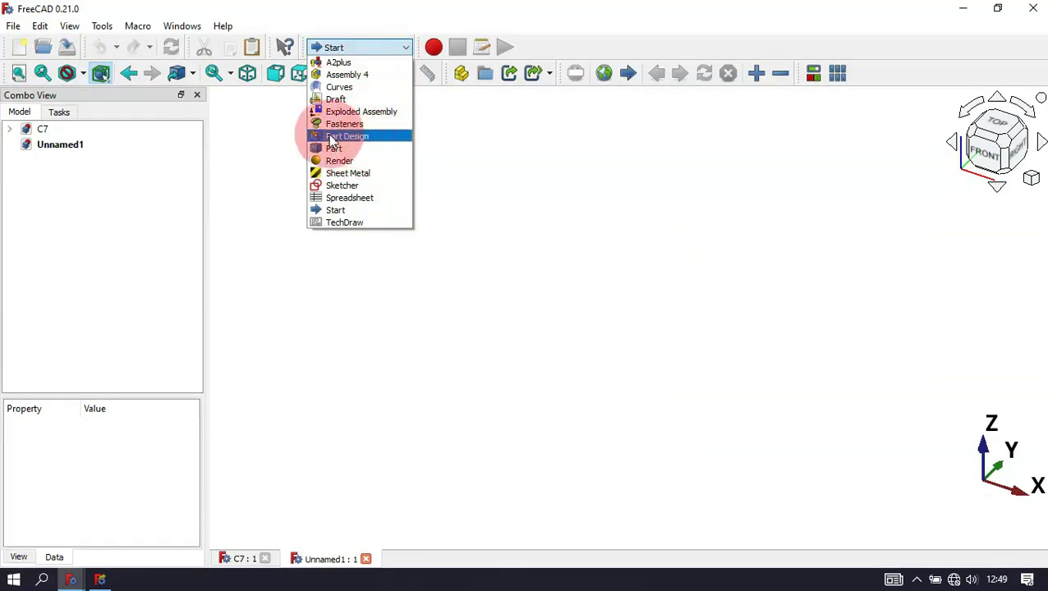
pyautogui.click(403, 138)
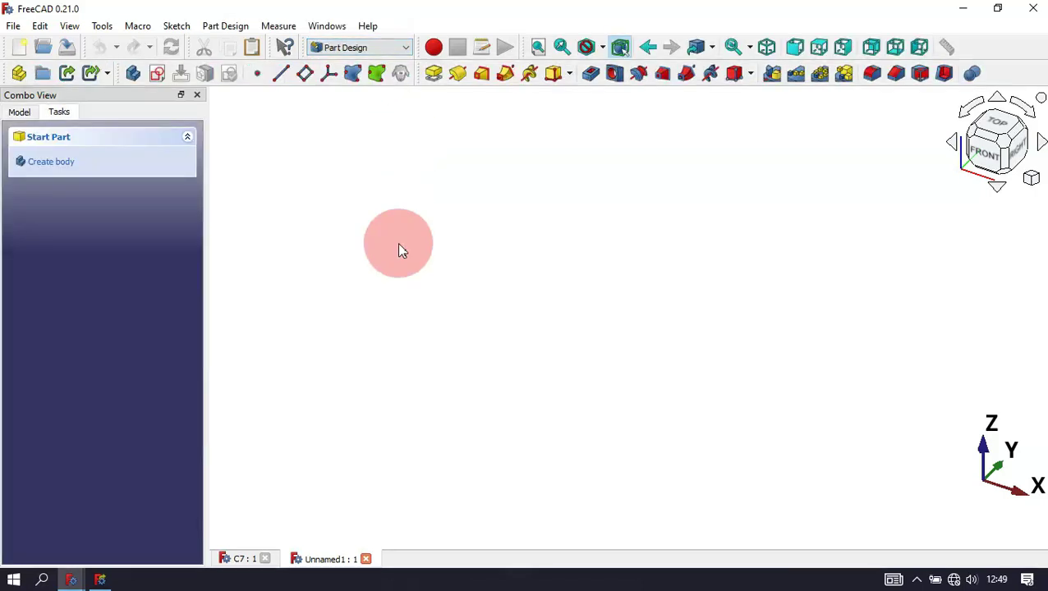
# Start a new sketch on the XZ-plane of a new body.
pyautogui.click(158, 80)
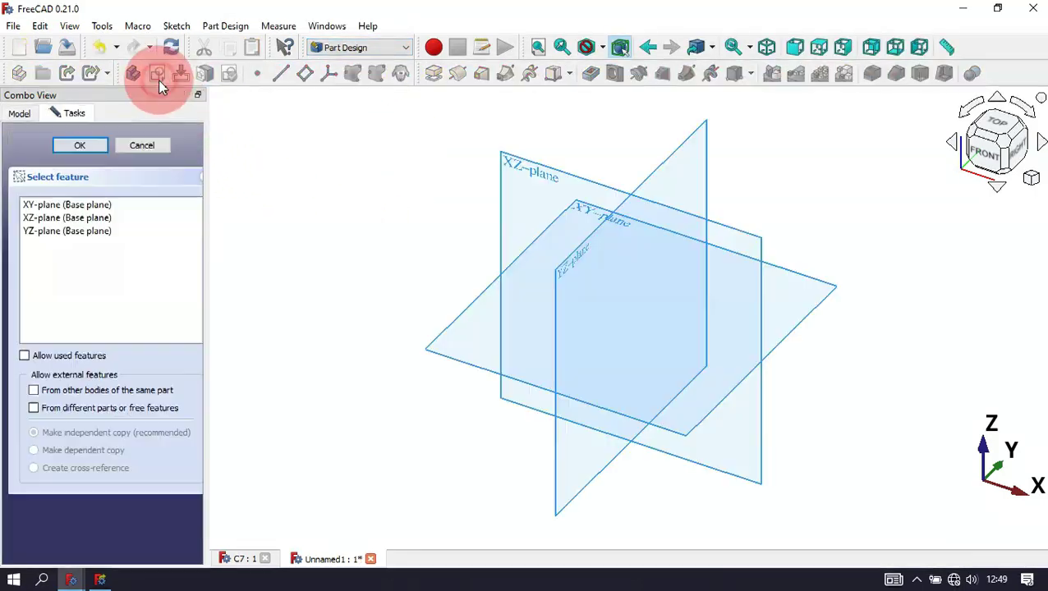
pyautogui.click(537, 171)
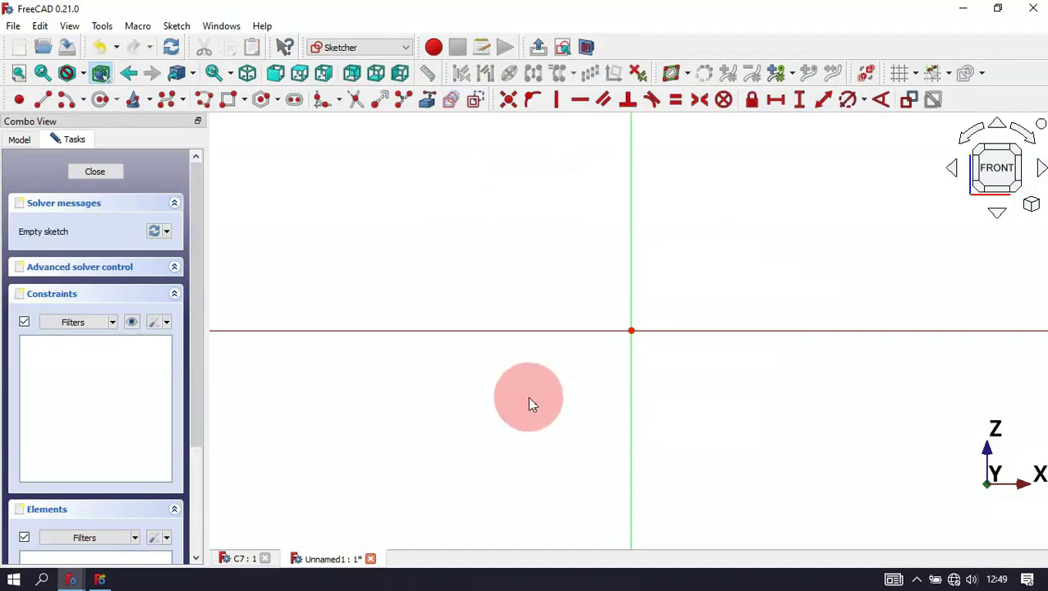
pyautogui.scroll(-3, 528, 401)
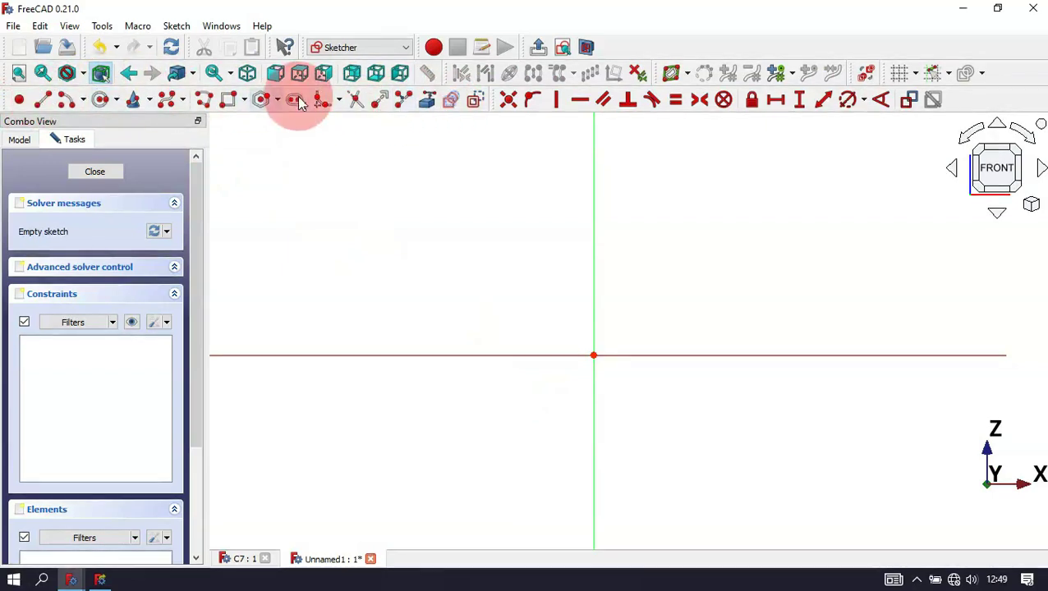
# Draw a sloping line to the upper left of the origin and a short vertical line from the vertical axis down to the origin.
pyautogui.click(44, 100)
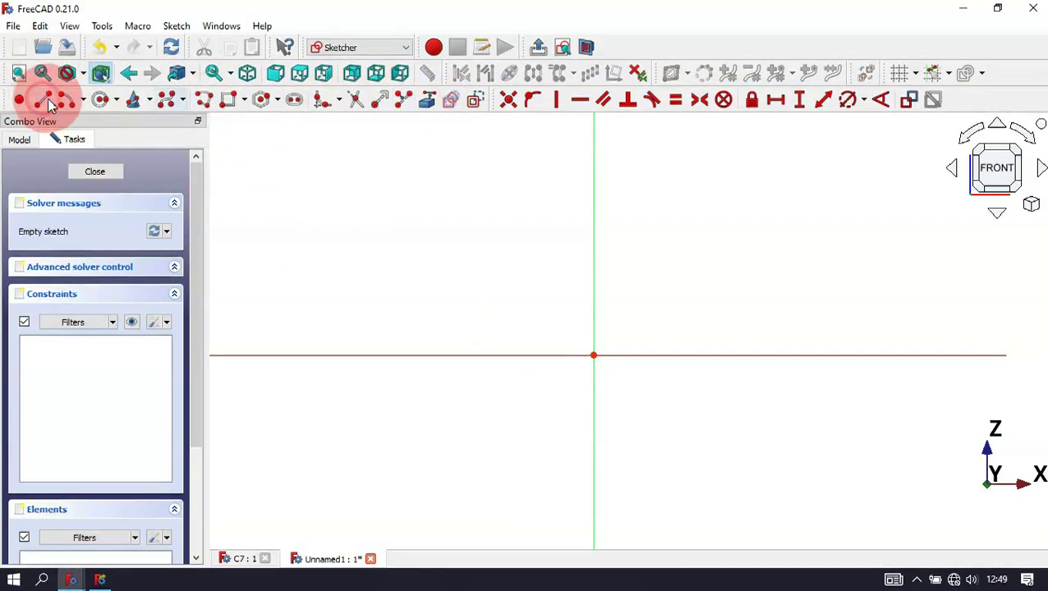
pyautogui.click(337, 147)
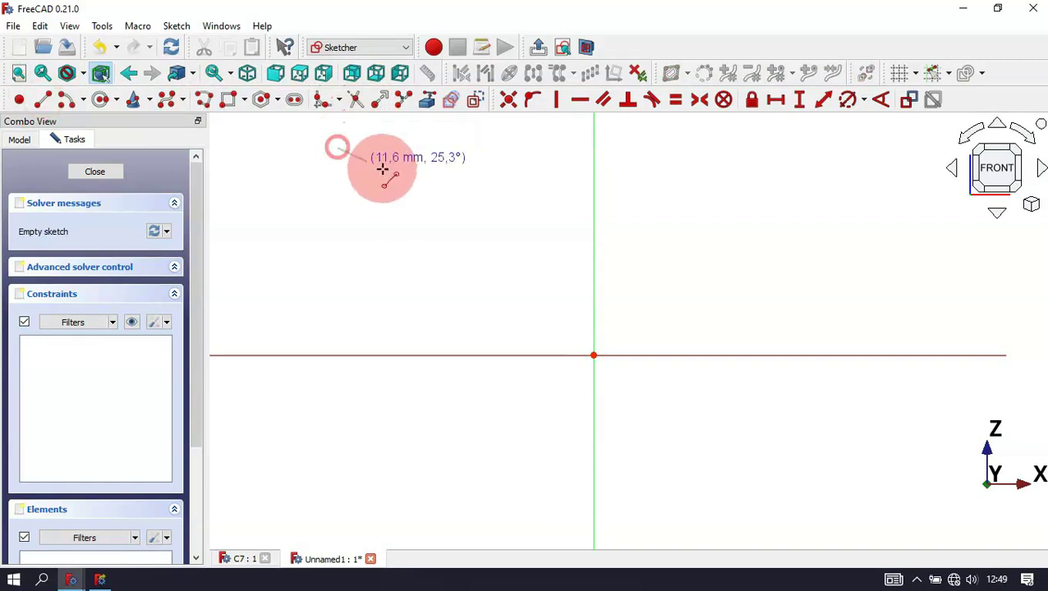
pyautogui.click(474, 211)
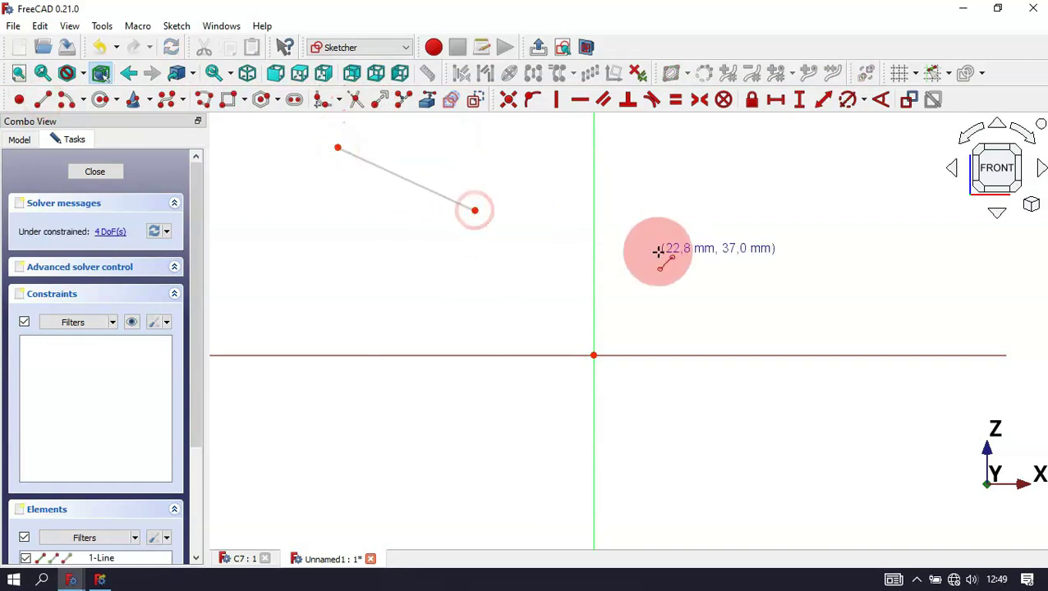
pyautogui.click(592, 293)
pyautogui.click(593, 355)
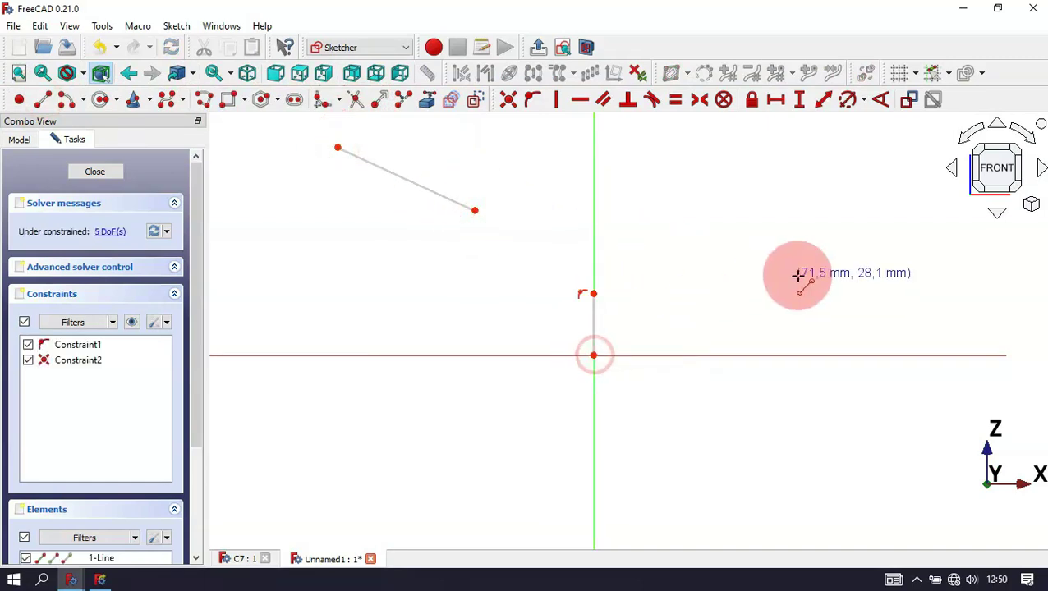
# Draw an arc joining the lower end of the sloping line to the upper end of the vertical line.
pyautogui.click(64, 99)
pyautogui.click(473, 294)
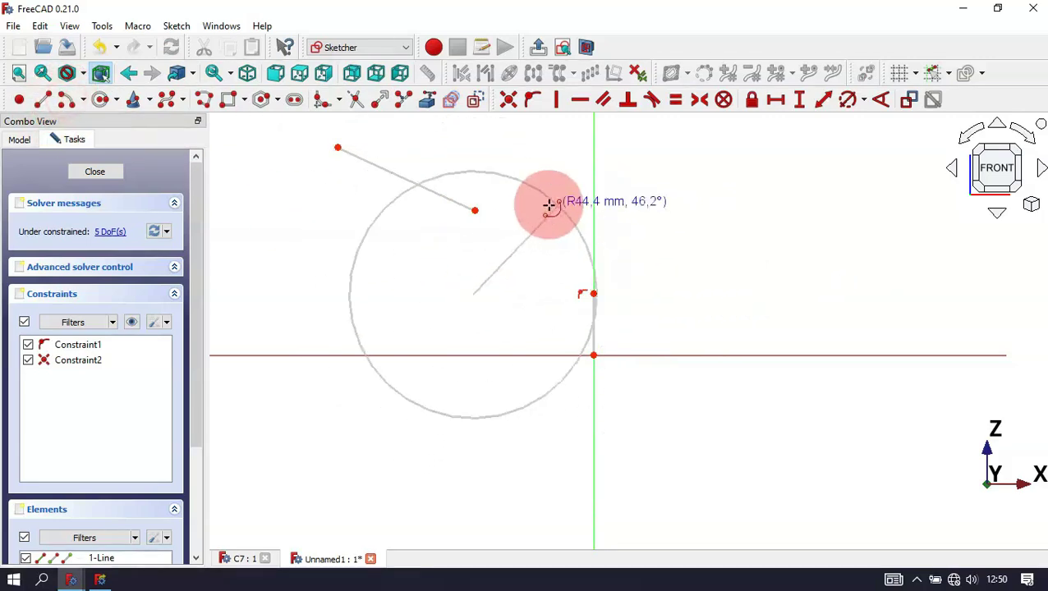
pyautogui.click(474, 211)
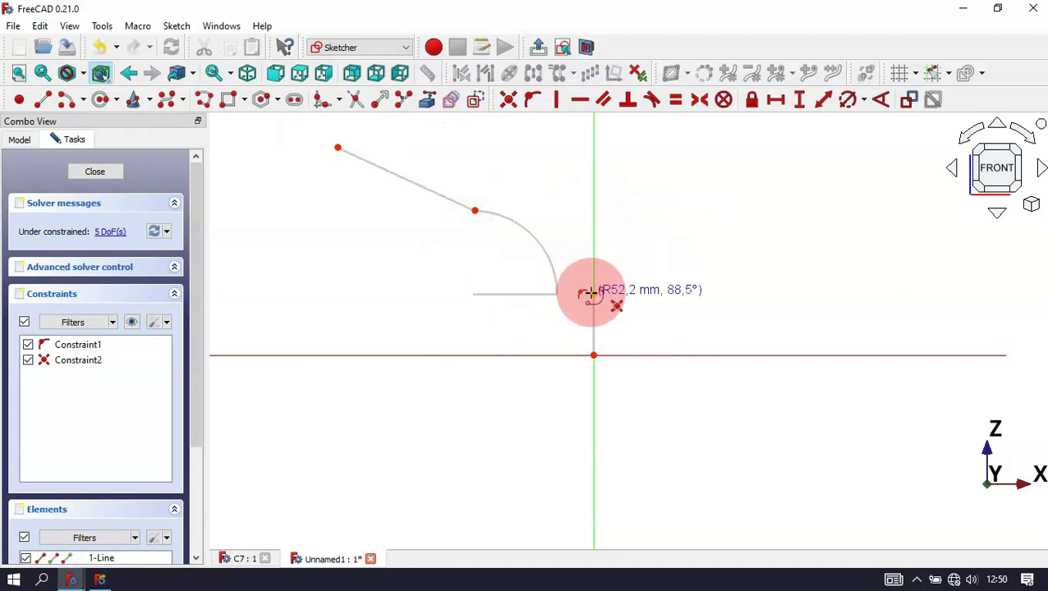
pyautogui.click(592, 293)
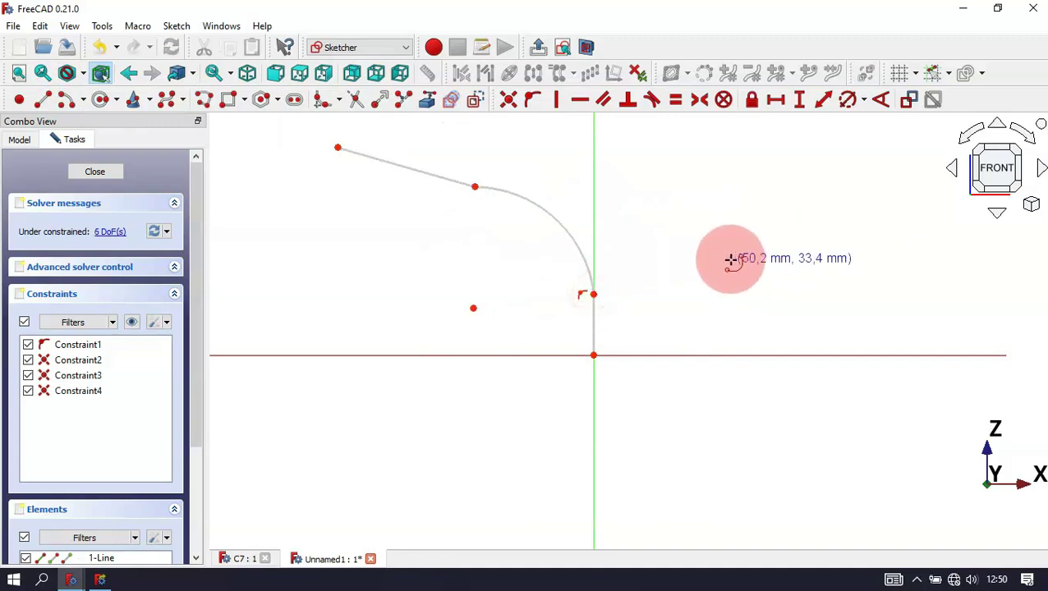
# Make the arc tangent to both the sloping line and the vertical line.
pyautogui.click(651, 101)
pyautogui.click(452, 180)
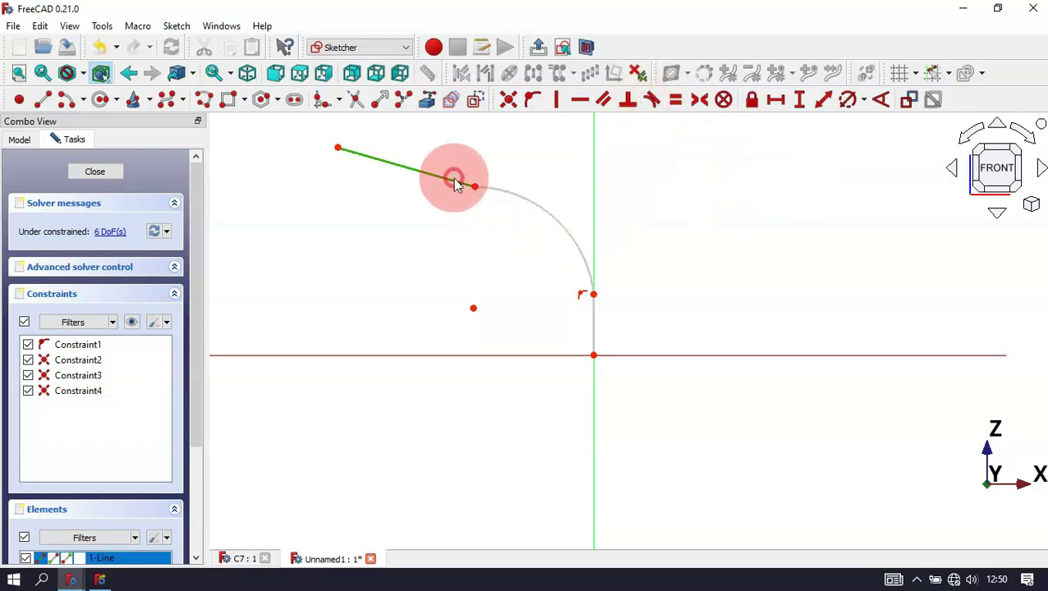
pyautogui.click(505, 191)
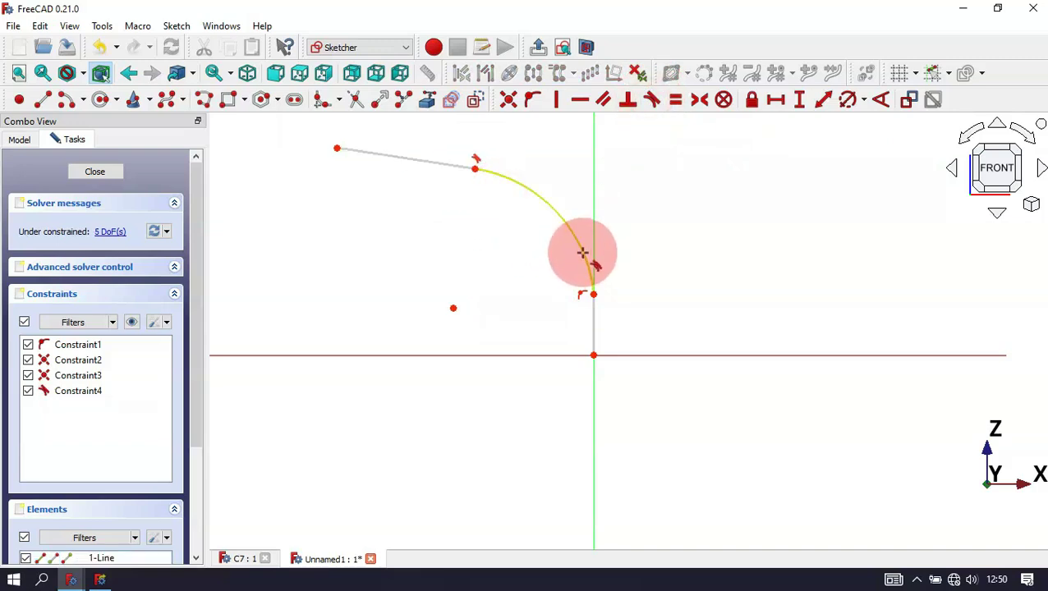
pyautogui.click(582, 253)
pyautogui.click(594, 312)
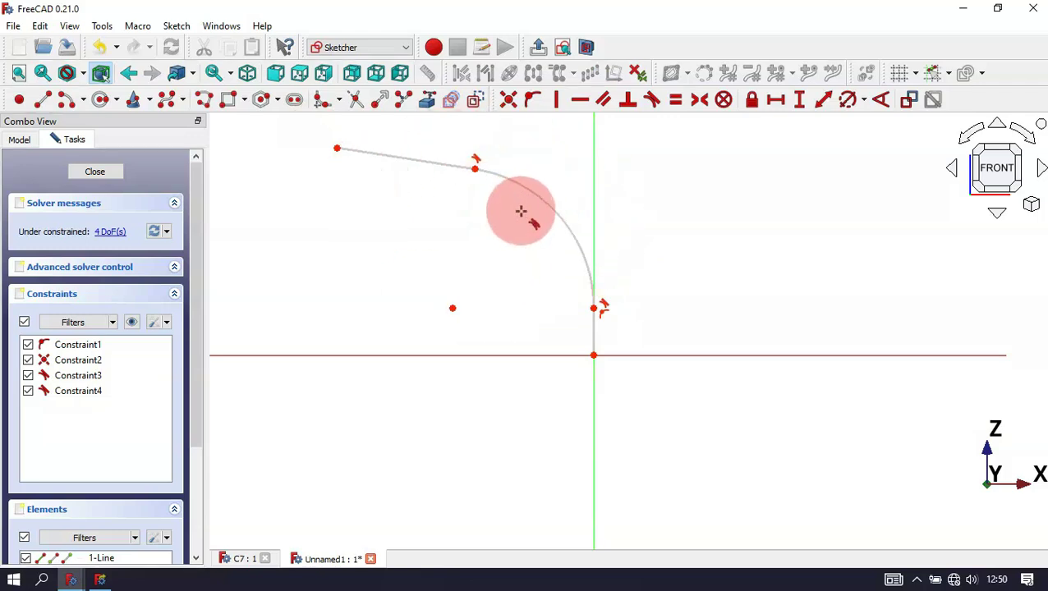
# Constrain the vertical line's length to 25 mm with a vertical distance.
pyautogui.click(801, 102)
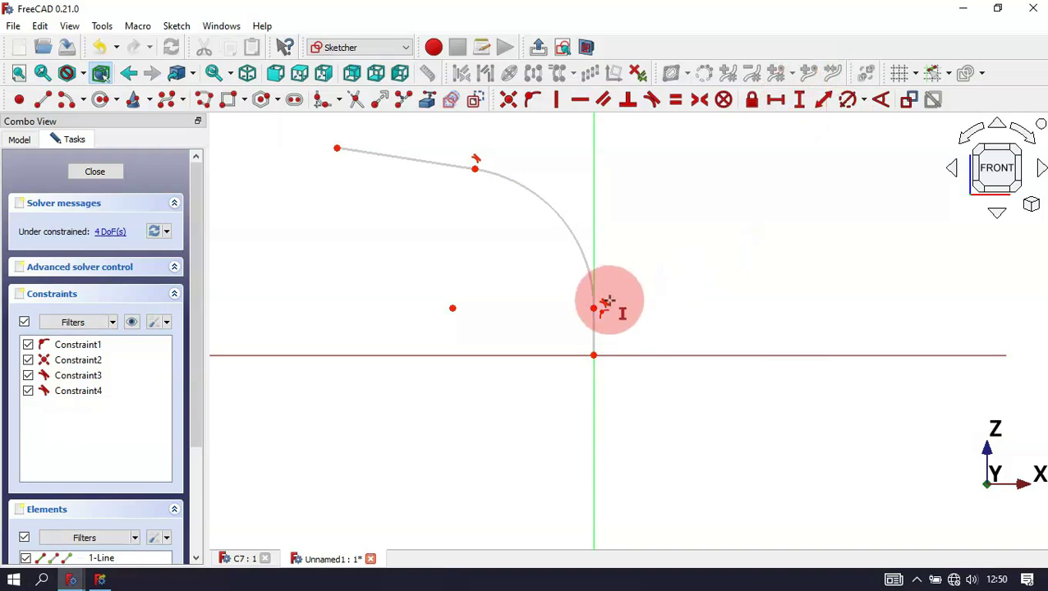
pyautogui.click(594, 325)
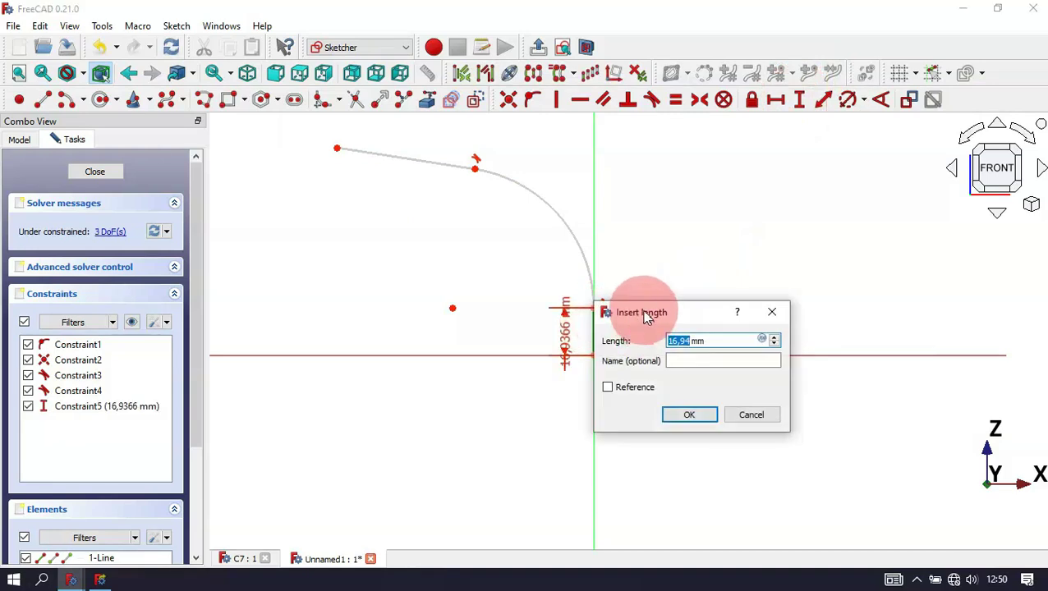
pyautogui.moveTo(646, 316); pyautogui.dragTo(729, 235)
pyautogui.doubleClick(773, 257)
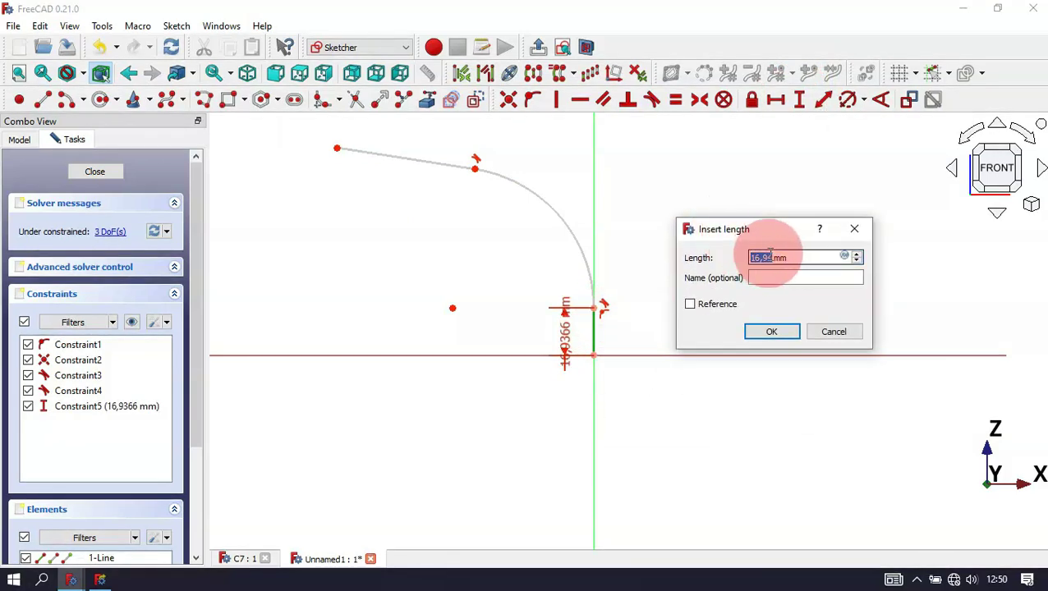
pyautogui.press('Return')
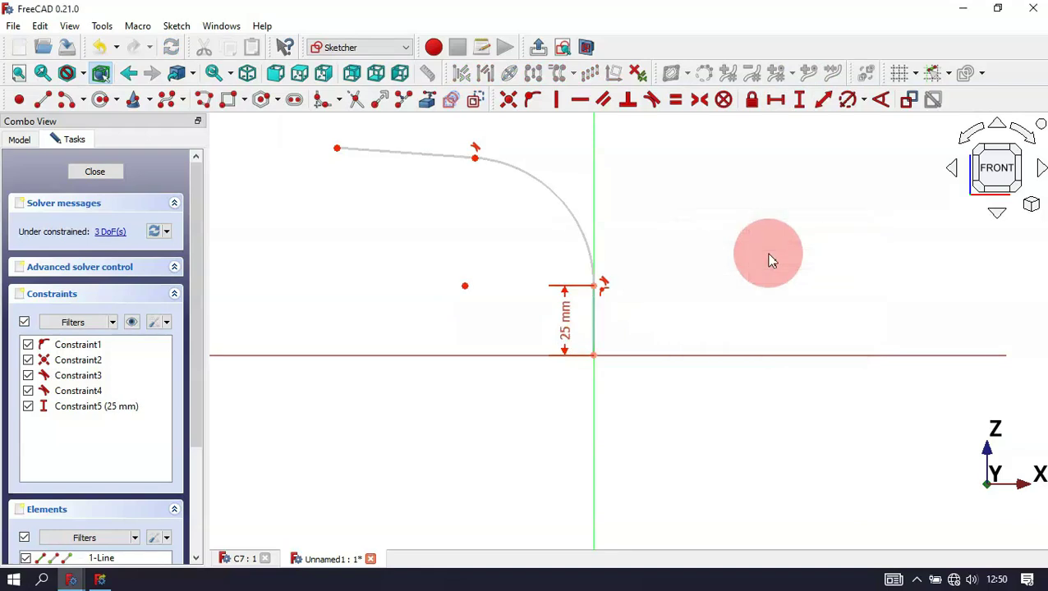
# Constrain the vertical distance between the sloping line's free end and the origin to 70 mm.
pyautogui.click(338, 148)
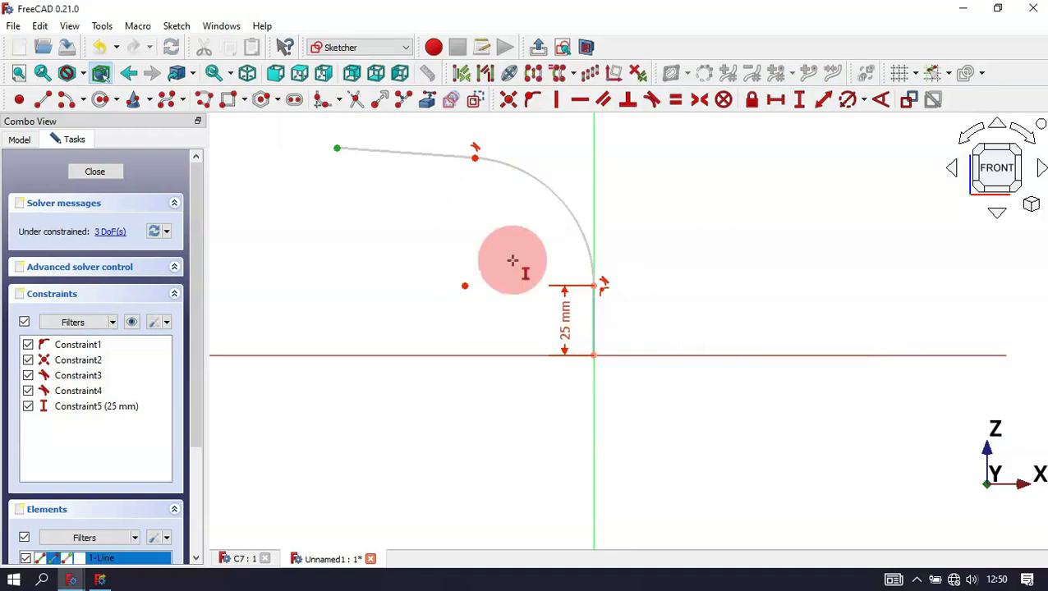
pyautogui.click(591, 354)
pyautogui.write('7')
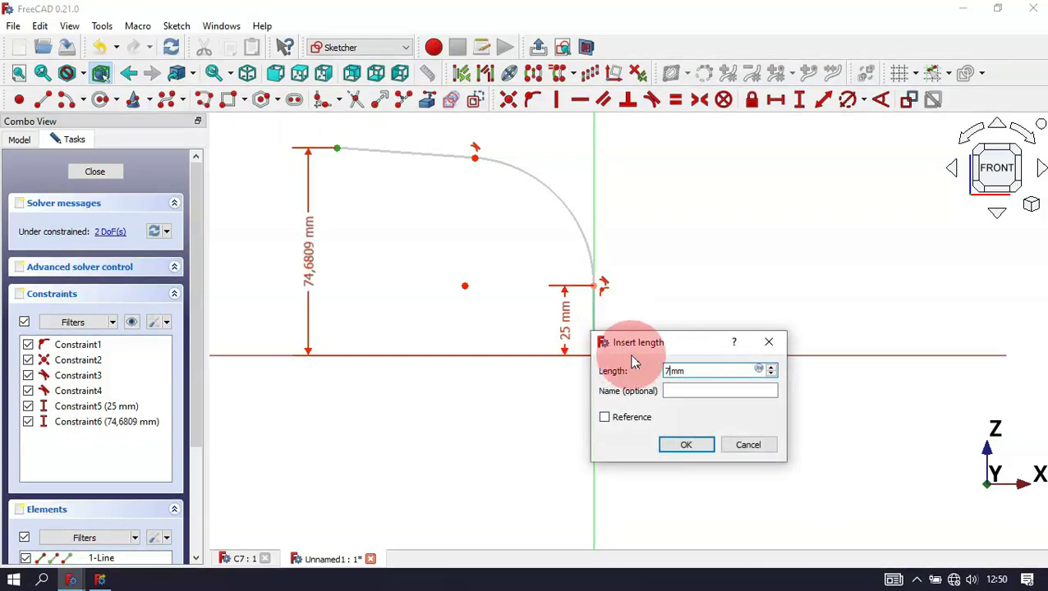
pyautogui.write('0')
pyautogui.press('Return')
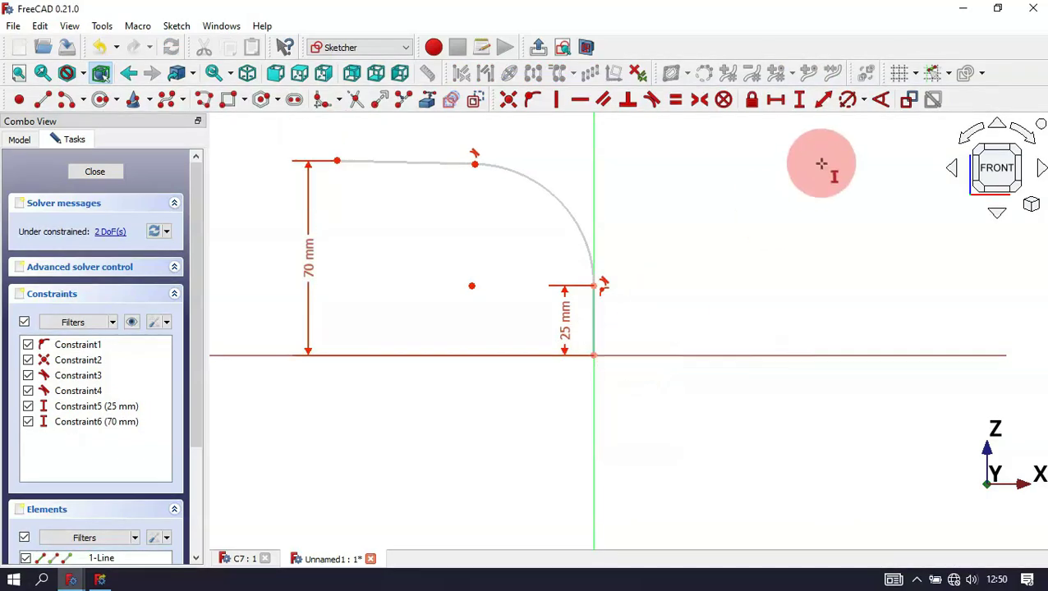
# Constrain the arc's radius to 30 mm.
pyautogui.click(846, 100)
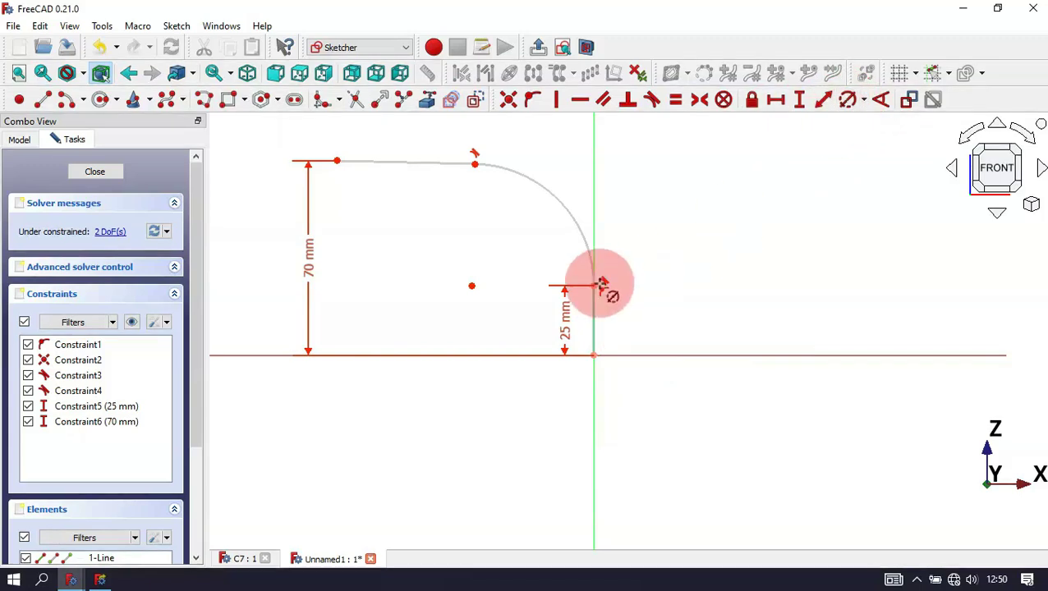
pyautogui.click(570, 213)
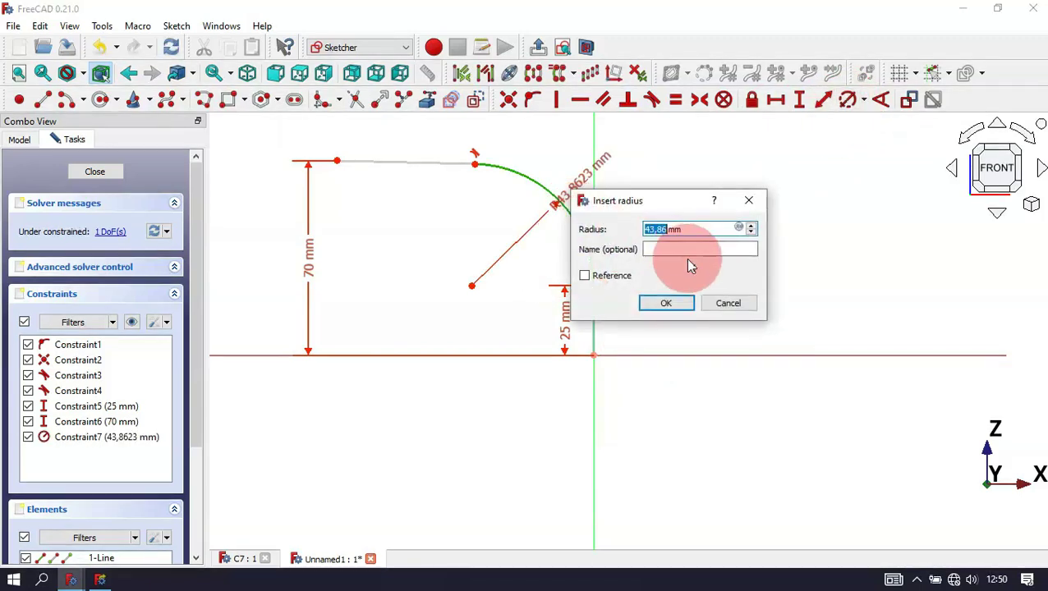
pyautogui.write('30')
pyautogui.press('Return')
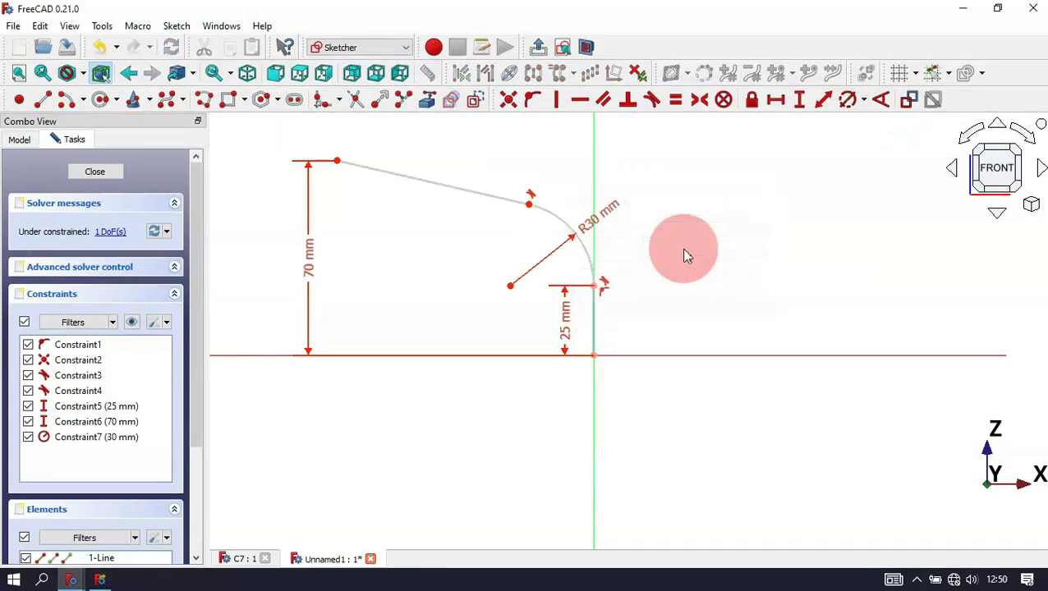
# Constrain the horizontal distance between the sloping line's free end and the origin to 60 mm.
pyautogui.click(775, 102)
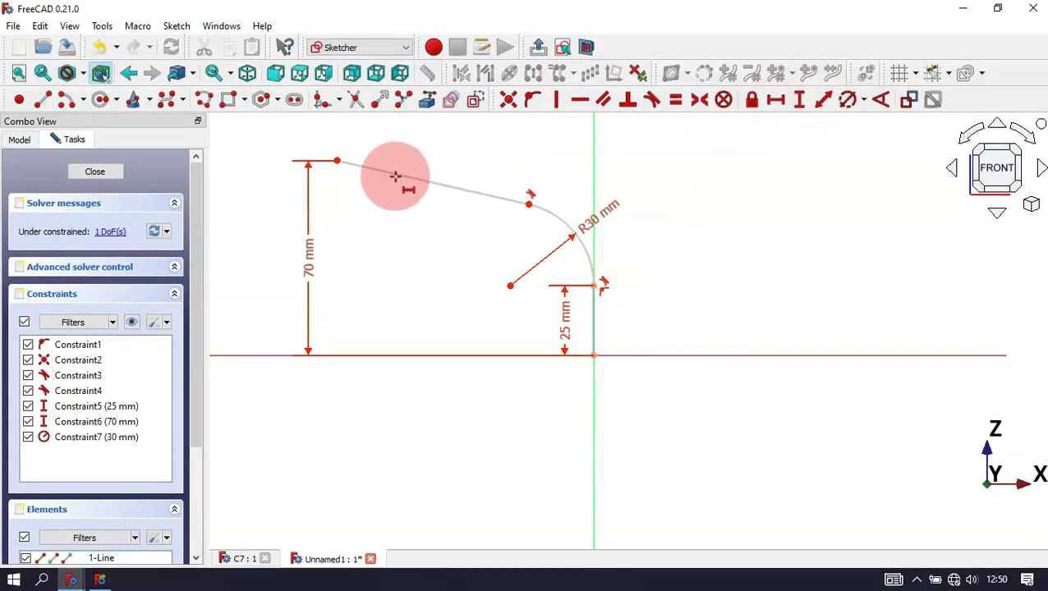
pyautogui.click(337, 160)
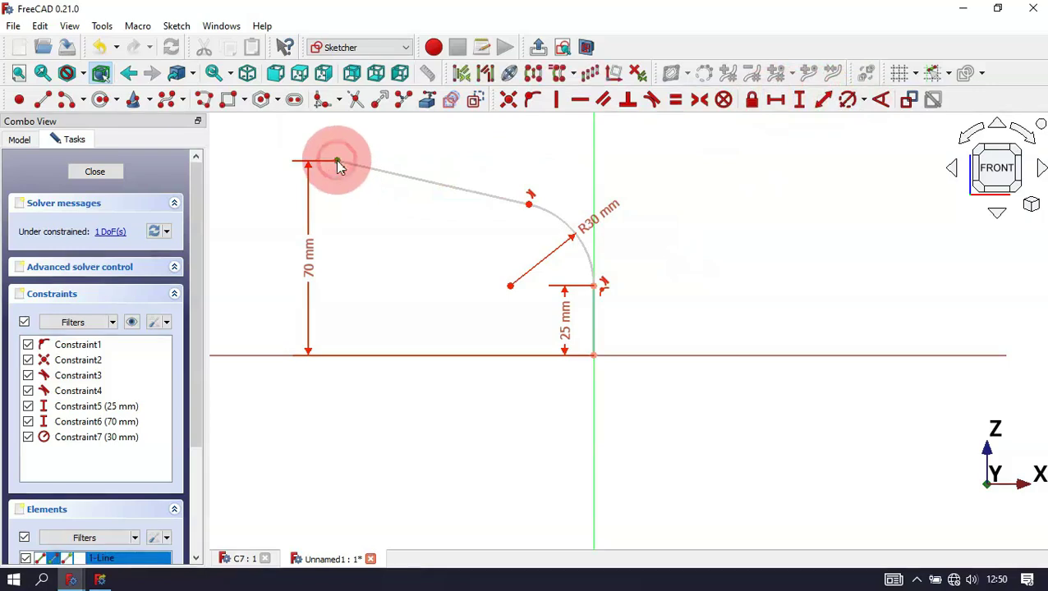
pyautogui.click(593, 354)
pyautogui.moveTo(679, 341); pyautogui.dragTo(769, 193)
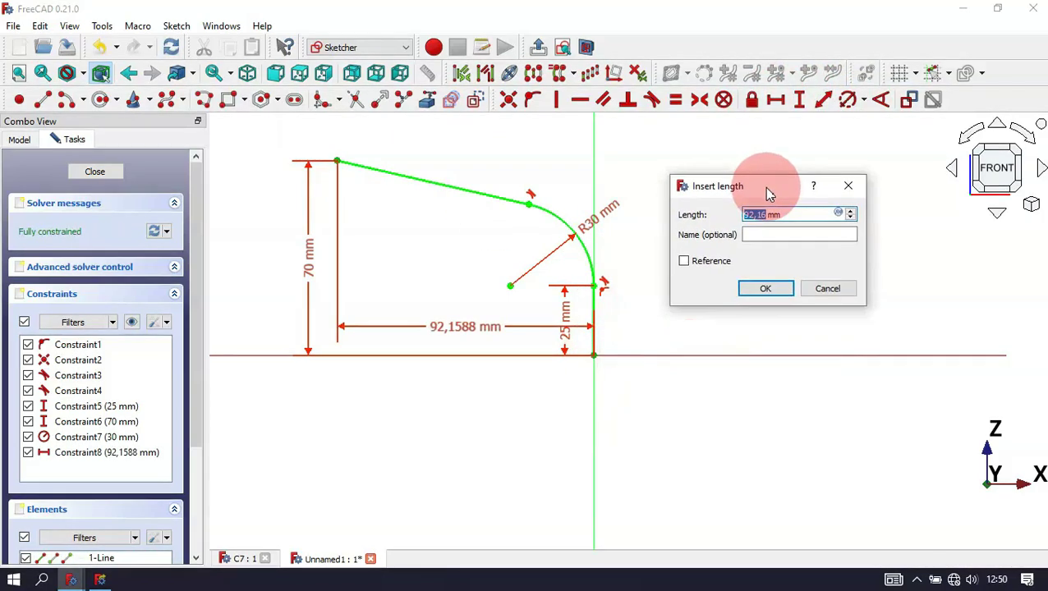
pyautogui.write('60')
pyautogui.press('Return')
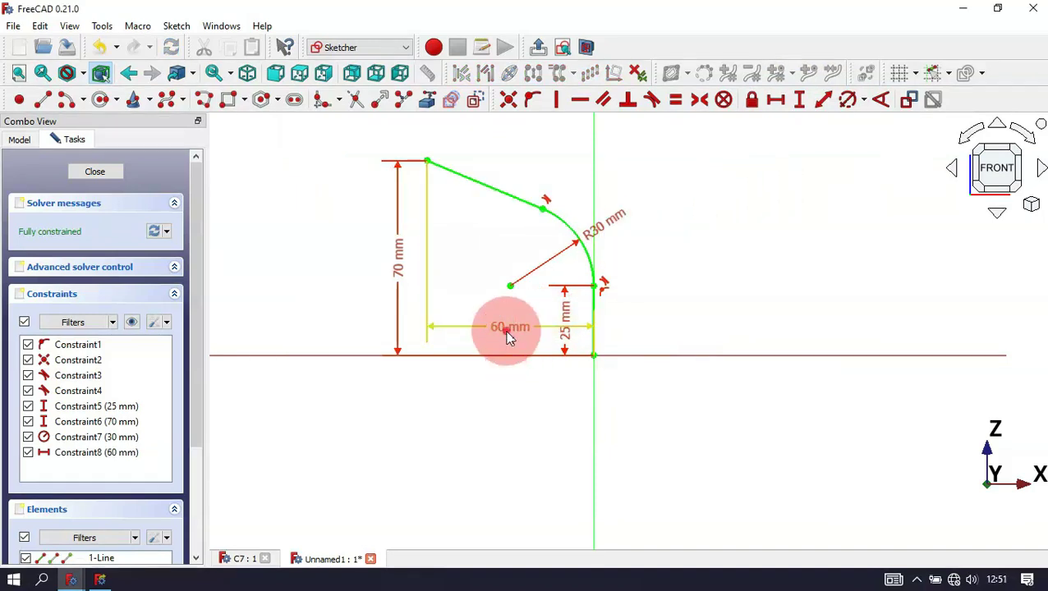
# Move the 60 mm dimension above the profile and the 25 mm dimension to the outer side of the vertical line, and close the sketch.
pyautogui.moveTo(507, 337)
pyautogui.mouseDown()
pyautogui.moveTo(557, 129)
pyautogui.moveTo(547, 133)
pyautogui.mouseUp()
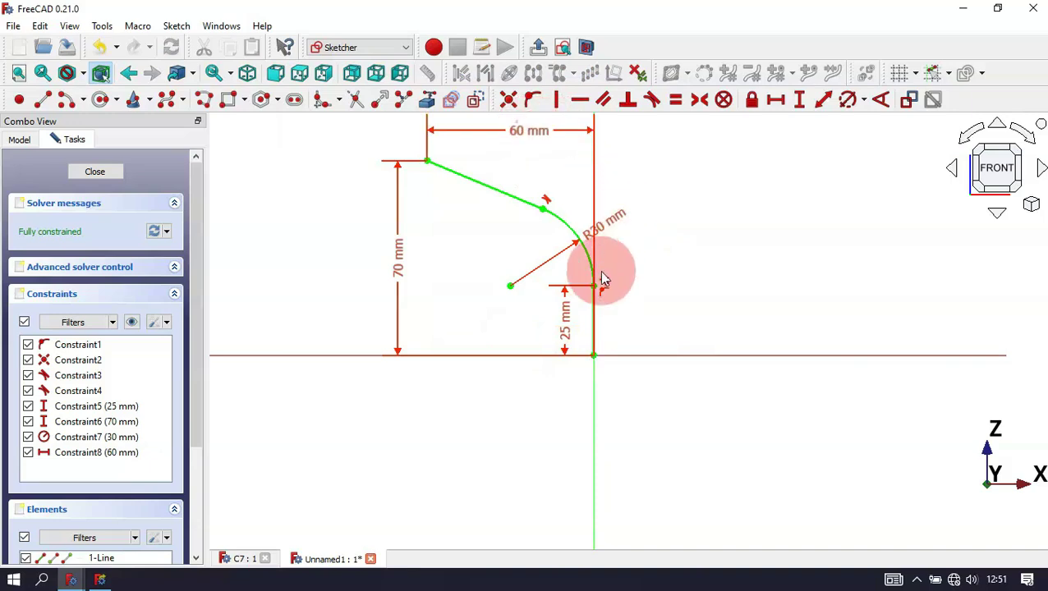
pyautogui.moveTo(565, 323)
pyautogui.mouseDown()
pyautogui.moveTo(695, 287)
pyautogui.moveTo(711, 358)
pyautogui.mouseUp()
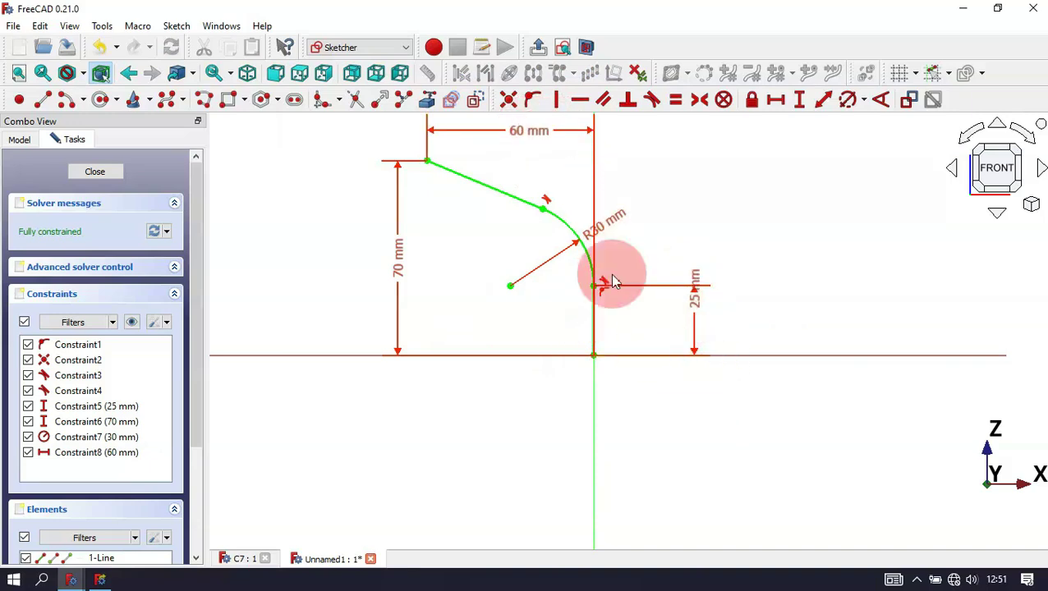
pyautogui.click(543, 47)
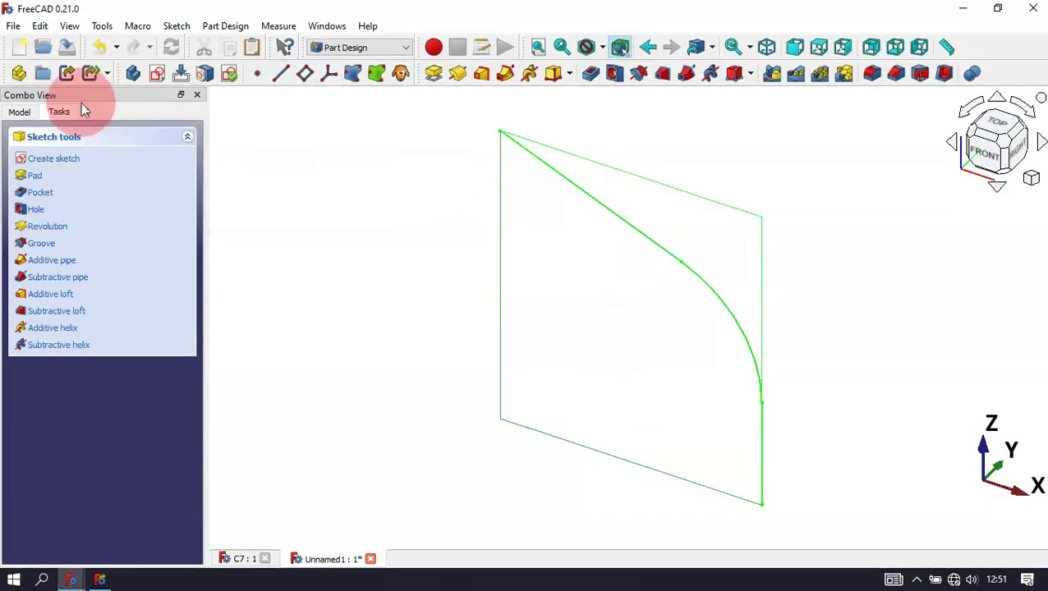
# Rename the finished XZ-plane sketch as Path1.
pyautogui.click(19, 112)
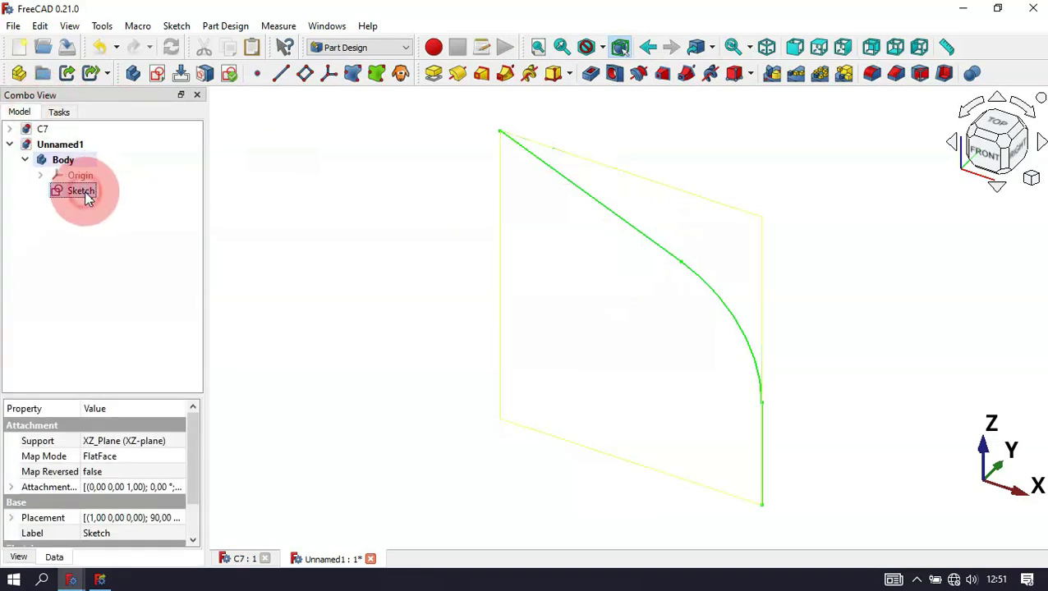
pyautogui.rightClick(66, 192)
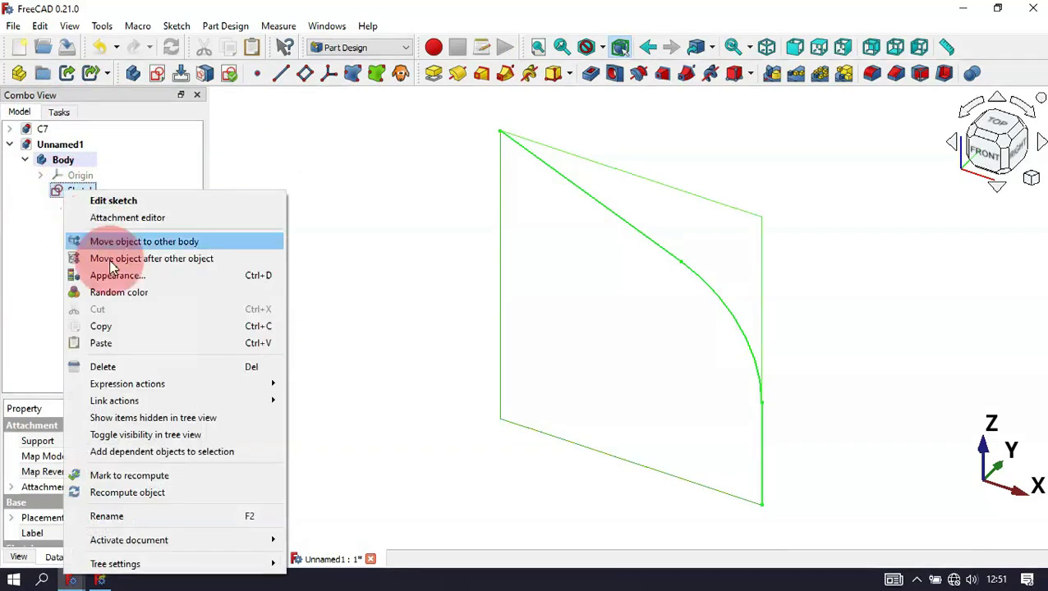
pyautogui.click(229, 516)
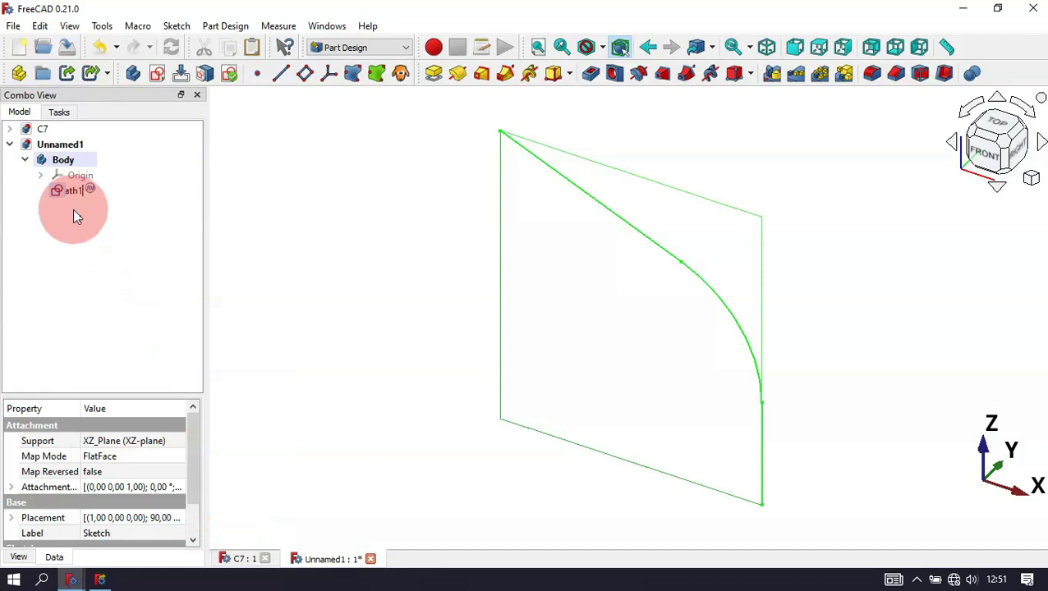
pyautogui.write('Path1')
pyautogui.press('Return')
pyautogui.click(418, 320)
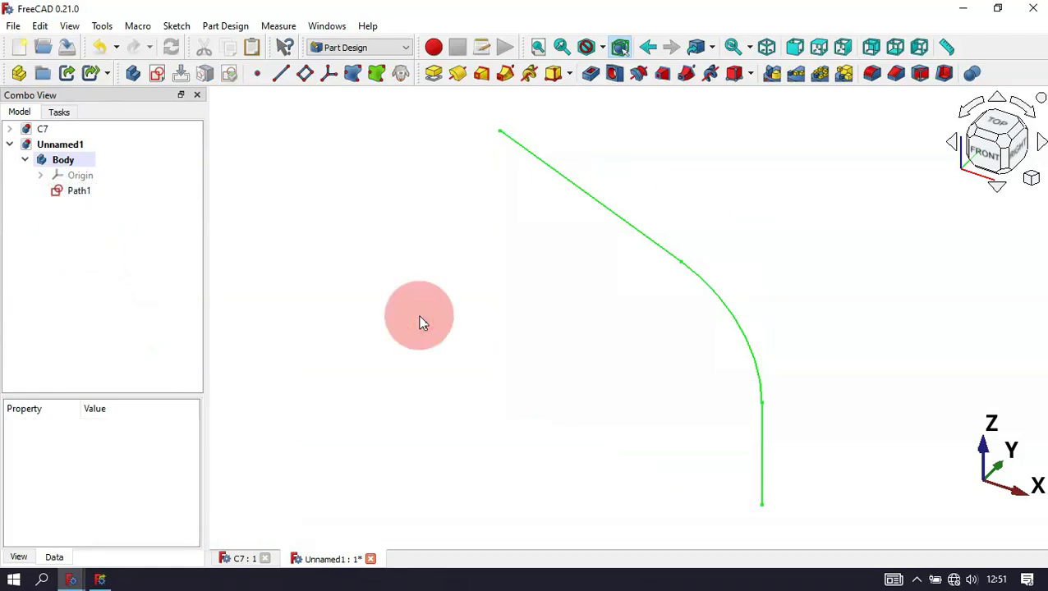
# Create a new sketch on the XY-plane and expand its solver messages.
pyautogui.click(157, 73)
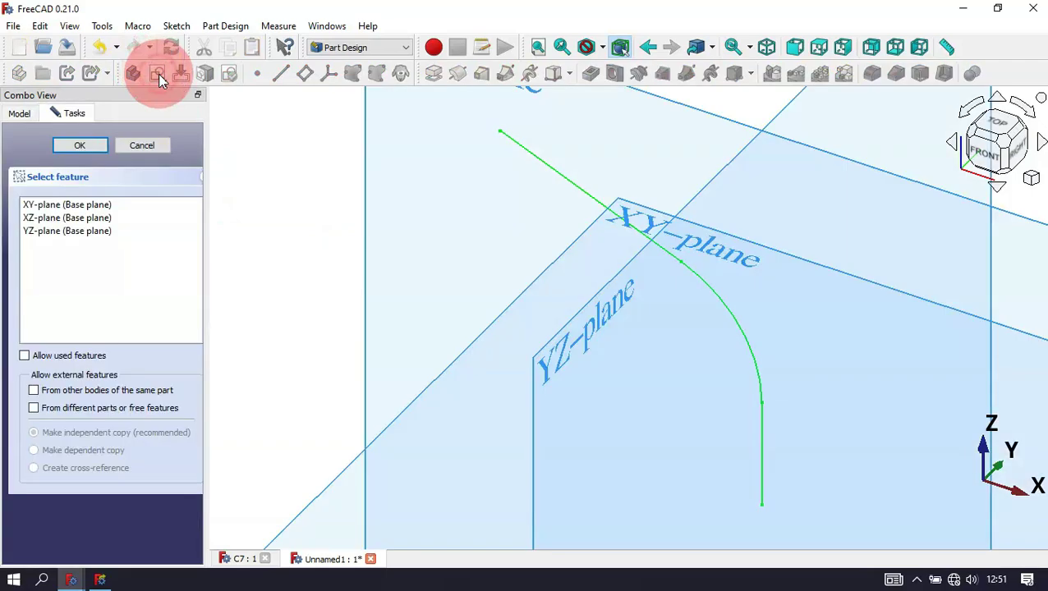
pyautogui.doubleClick(90, 206)
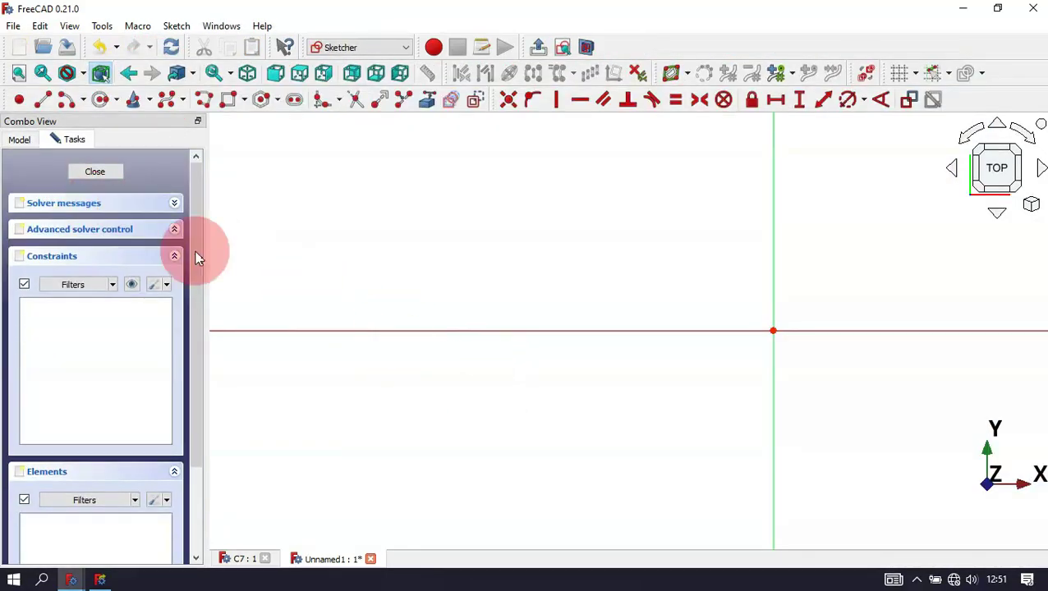
pyautogui.click(96, 205)
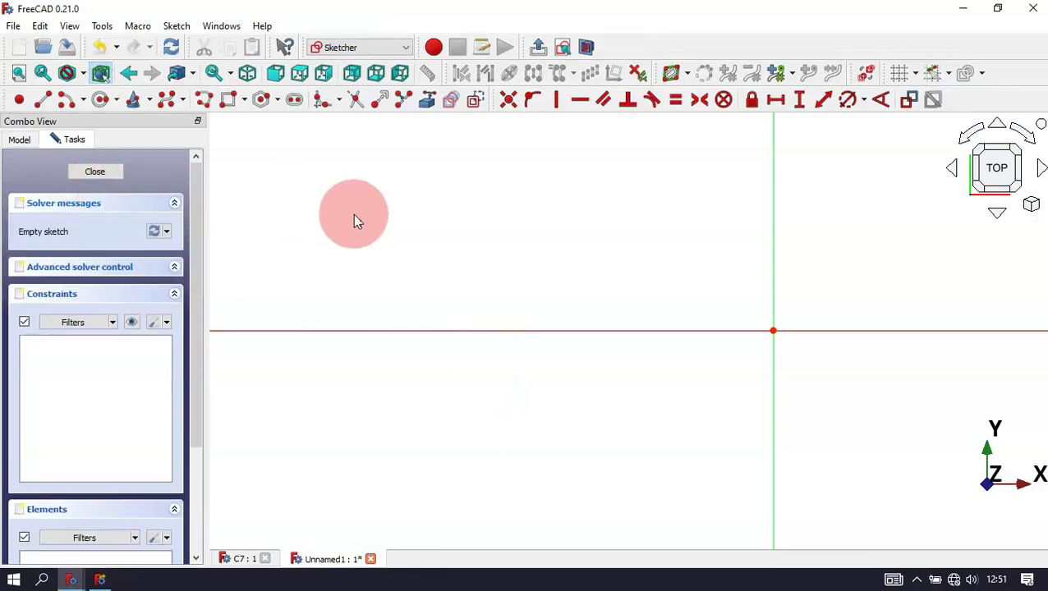
# Draw an arc centred on the positive horizontal axis, starting at the origin and curving upward to almost a quarter circle.
pyautogui.click(72, 103)
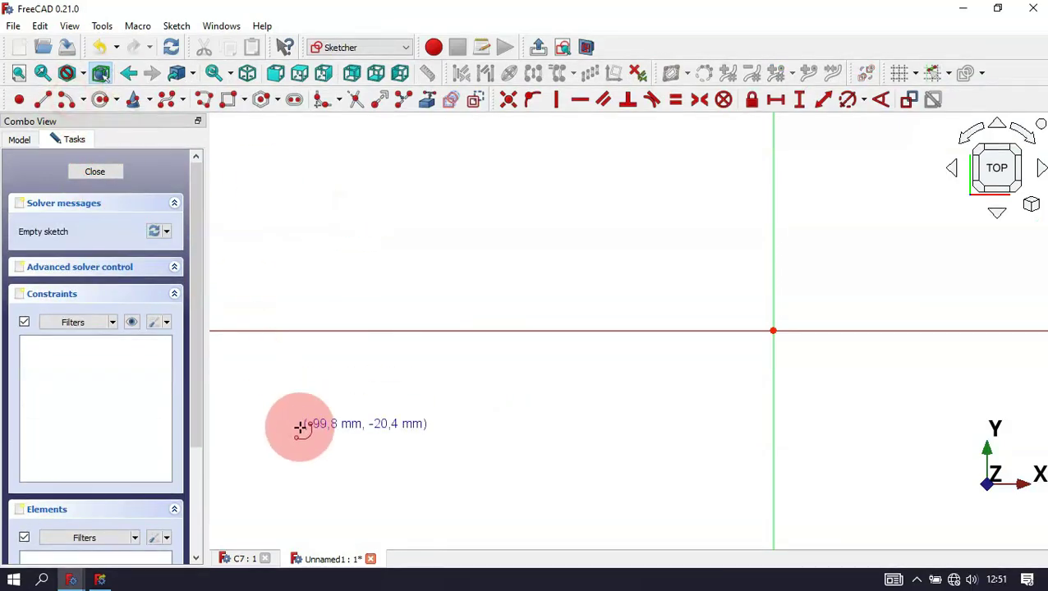
pyautogui.scroll(-2, 299, 426)
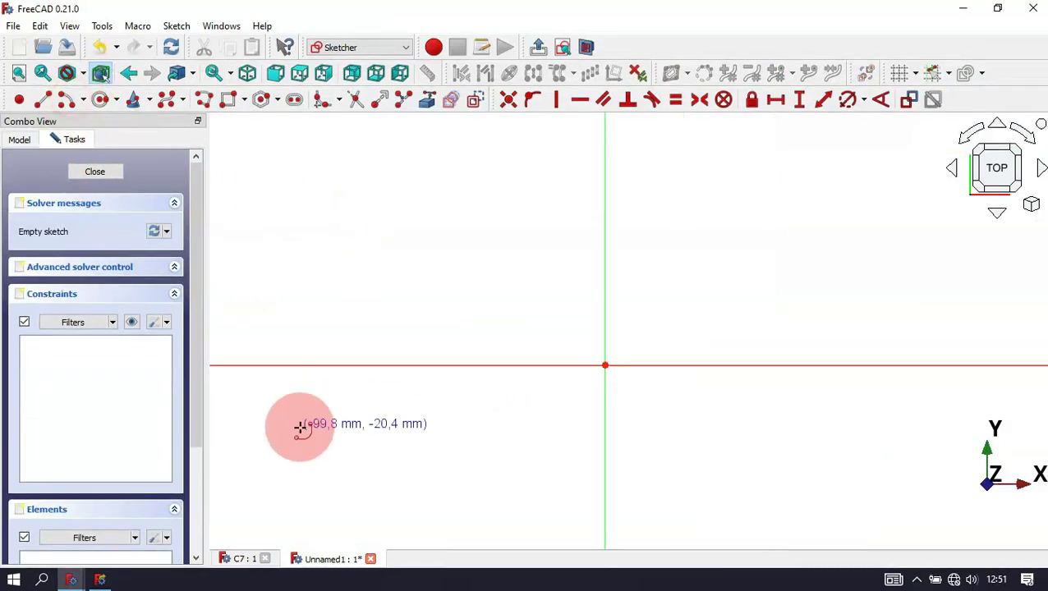
pyautogui.click(753, 367)
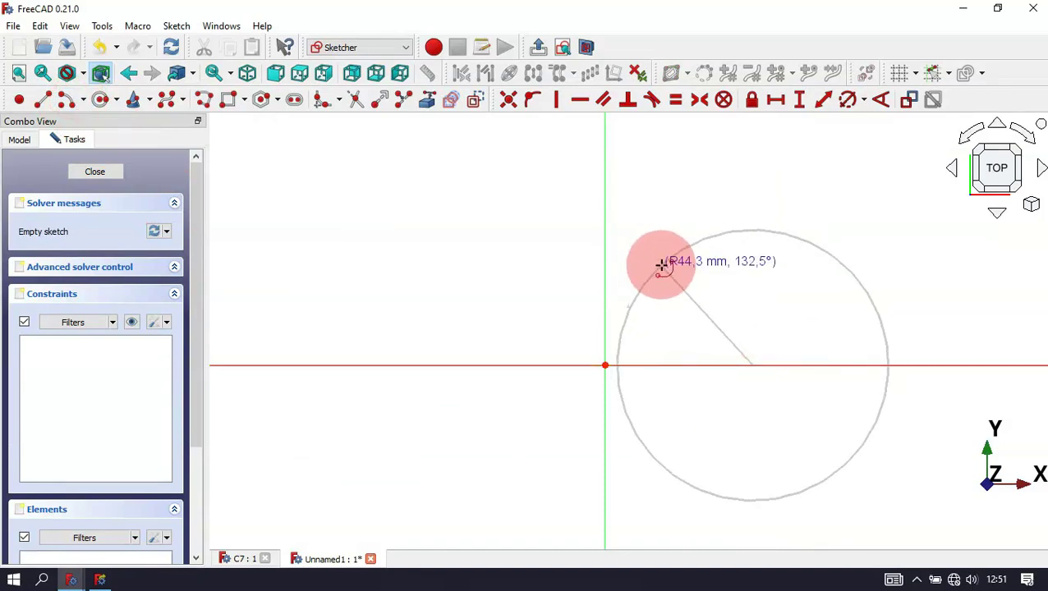
pyautogui.click(606, 366)
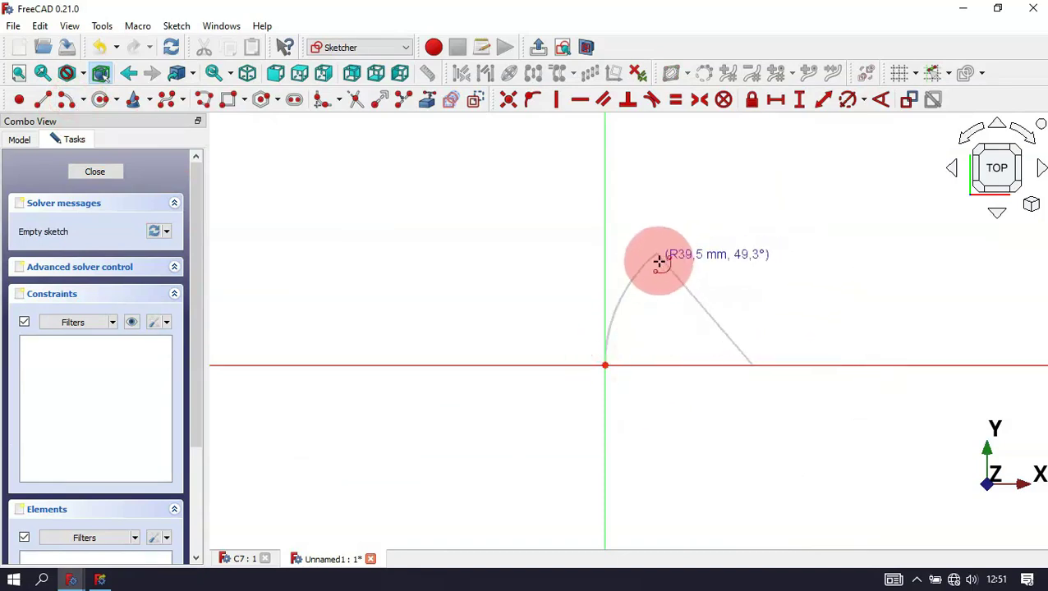
pyautogui.click(734, 215)
# Draw a horizontal line about 62 mm long, running away from the vertical axis from the arc's upper end.
pyautogui.scroll(-6, 469, 213)
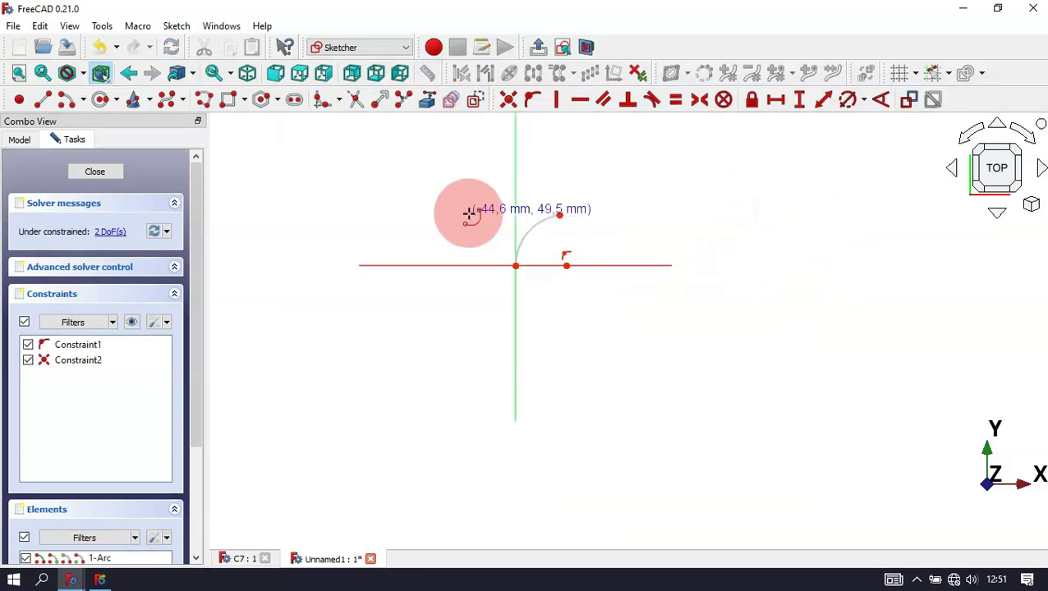
pyautogui.click(349, 109)
pyautogui.scroll(5, 667, 187)
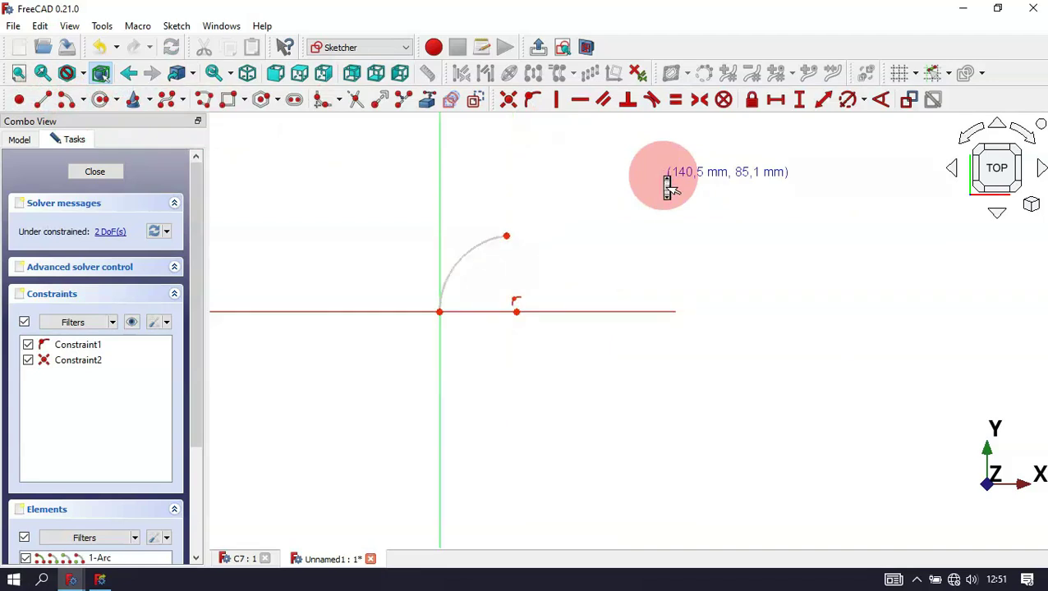
pyautogui.click(465, 250)
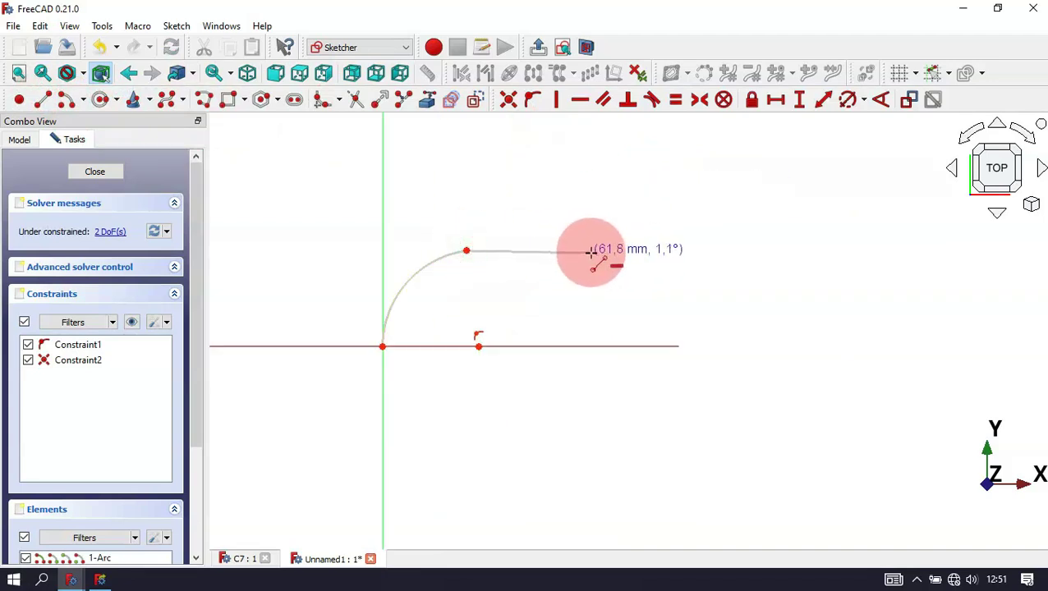
pyautogui.click(597, 250)
pyautogui.rightClick(513, 190)
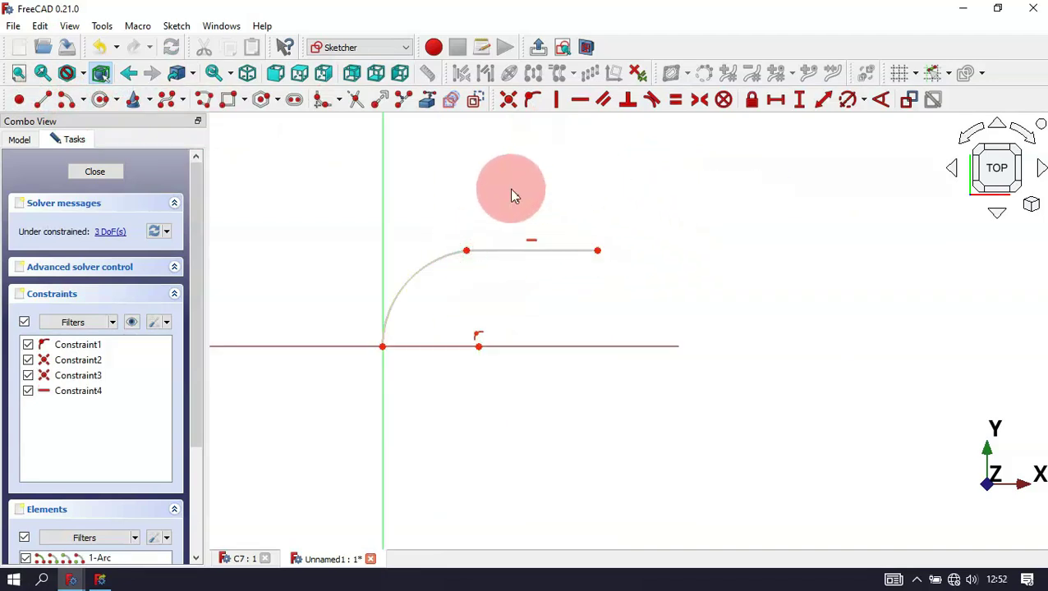
# Align the arc's upper end with its centre using a vertical constraint.
pyautogui.click(465, 249)
pyautogui.click(478, 345)
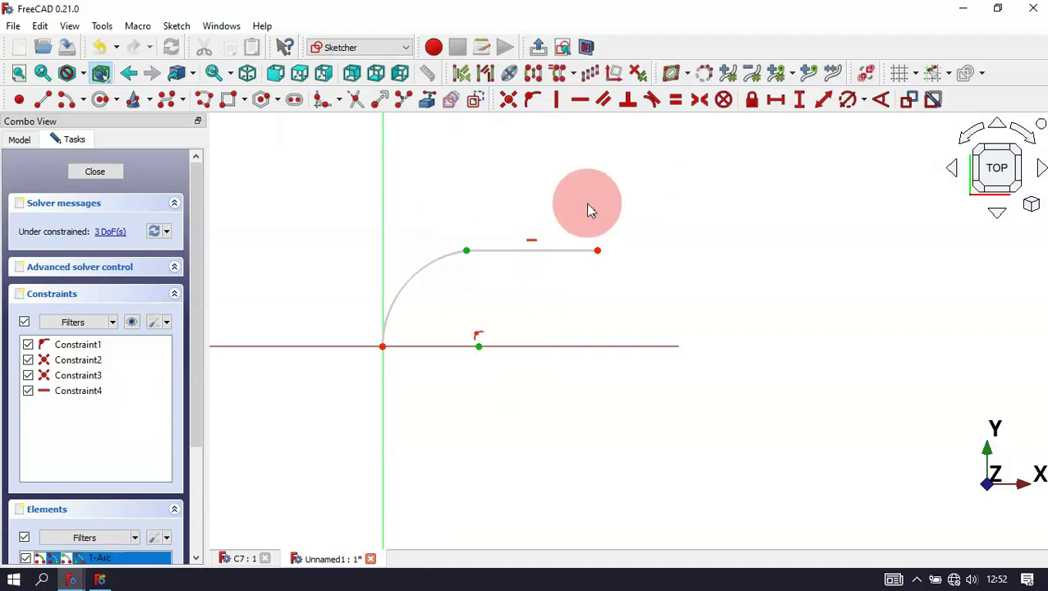
pyautogui.click(558, 101)
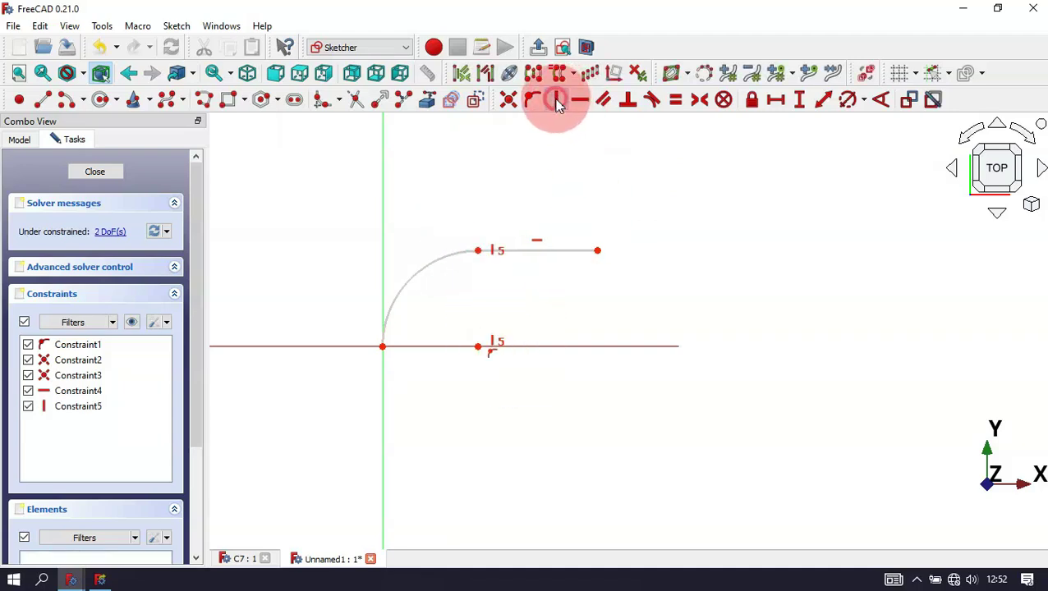
# Constrain the horizontal line's length to 15 mm with a horizontal distance.
pyautogui.click(776, 99)
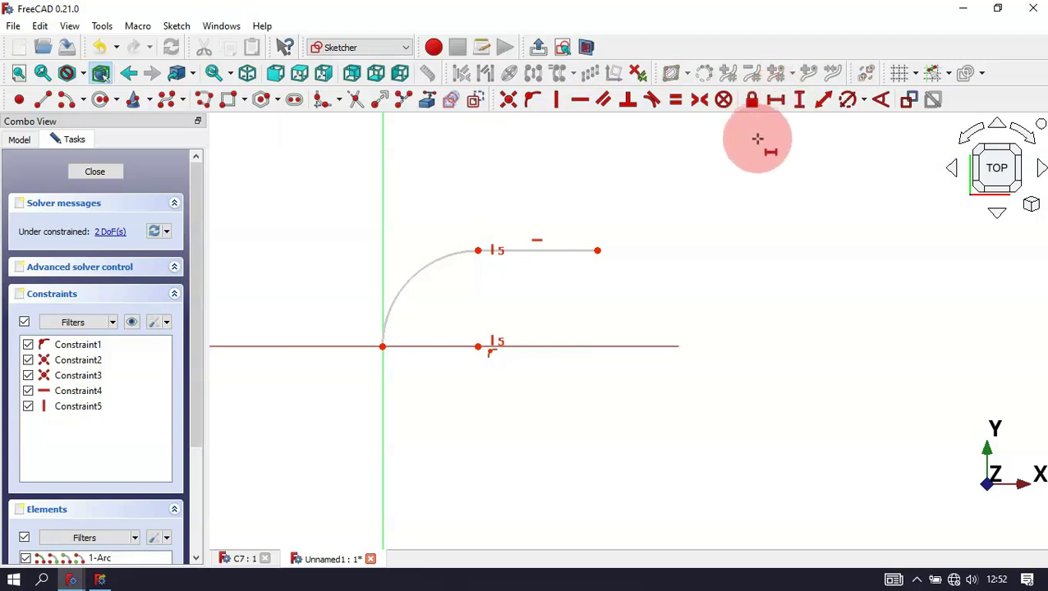
pyautogui.click(563, 251)
pyautogui.moveTo(674, 239); pyautogui.dragTo(766, 195)
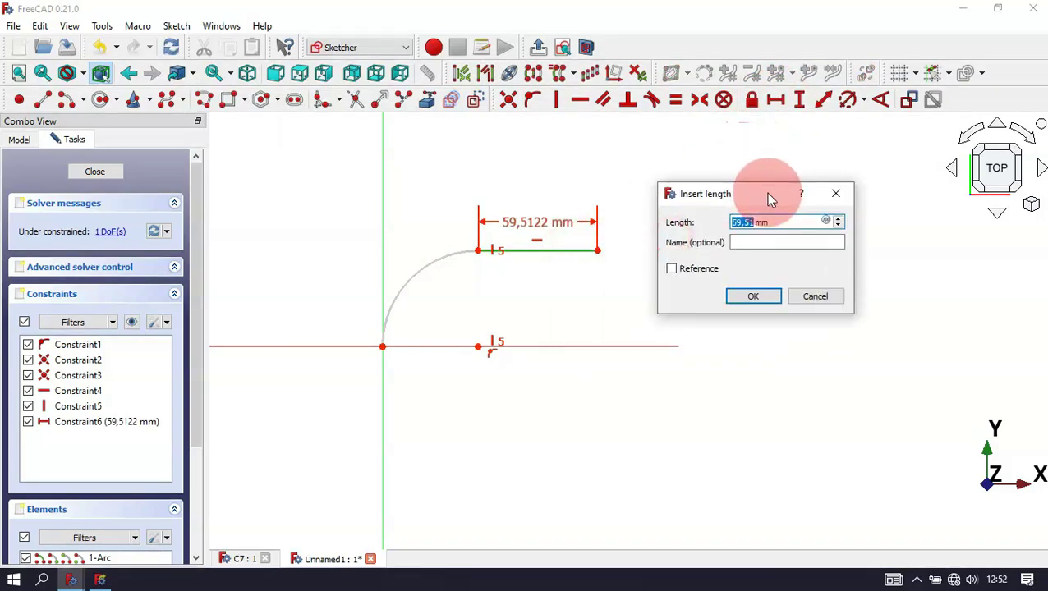
pyautogui.write('15')
pyautogui.press('Return')
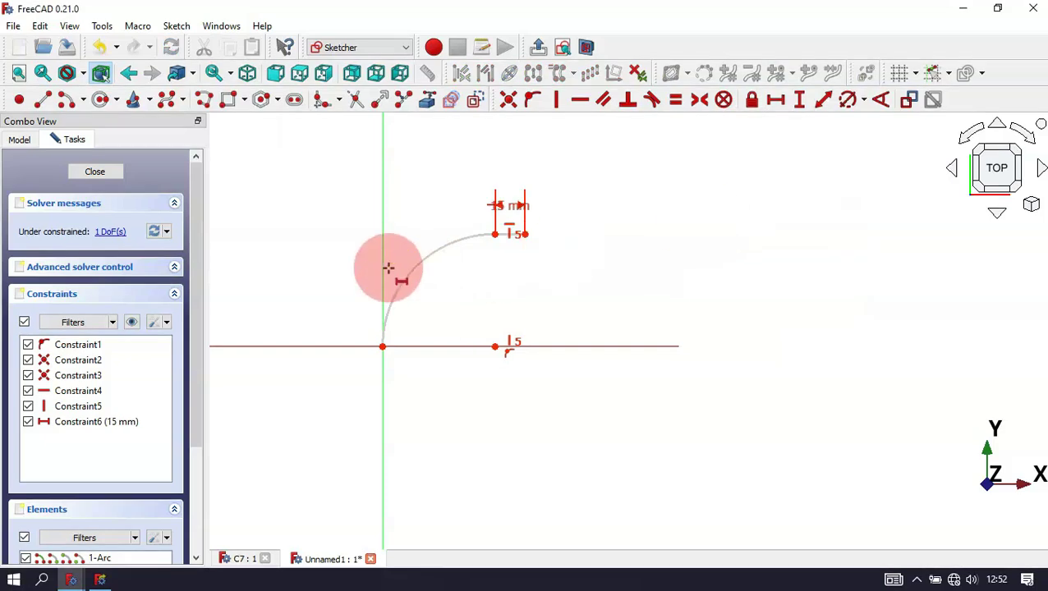
# Constrain the radius of the arc in the XY-plane sketch to 30 mm.
pyautogui.scroll(4, 389, 271)
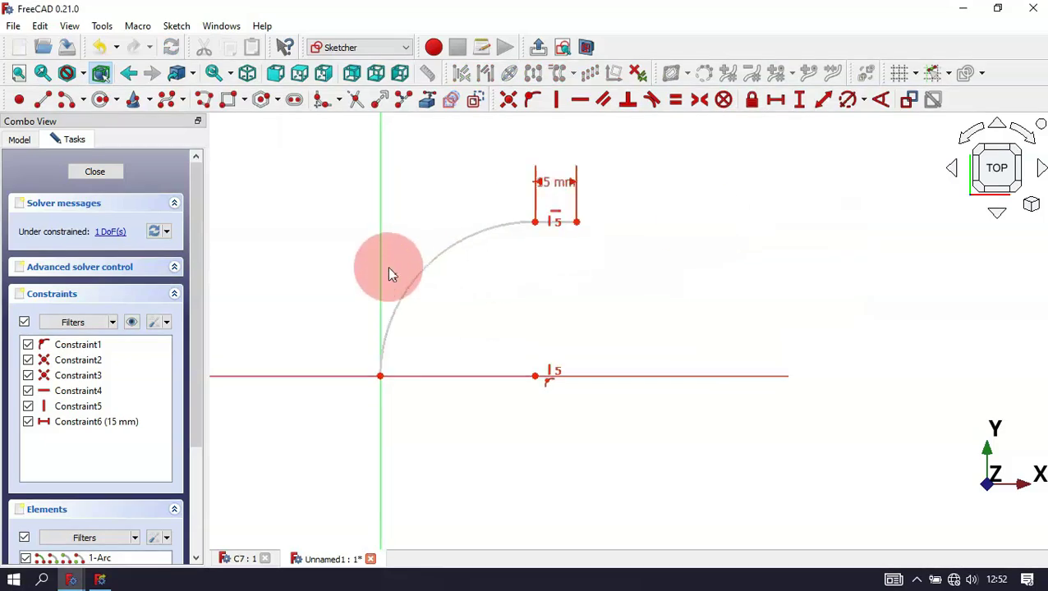
pyautogui.click(851, 103)
pyautogui.click(483, 238)
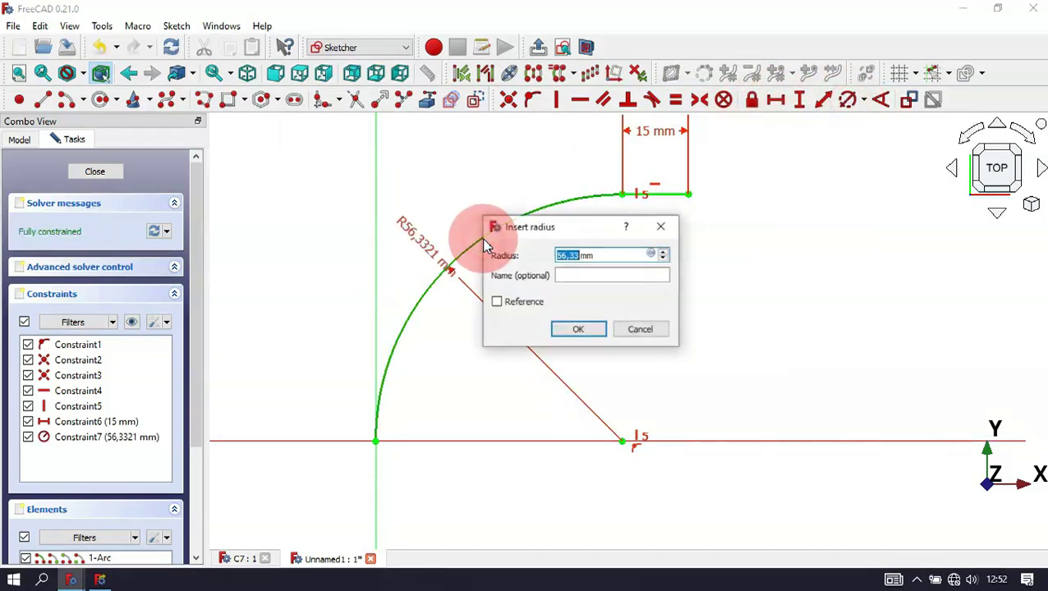
pyautogui.write('30')
pyautogui.press('Return')
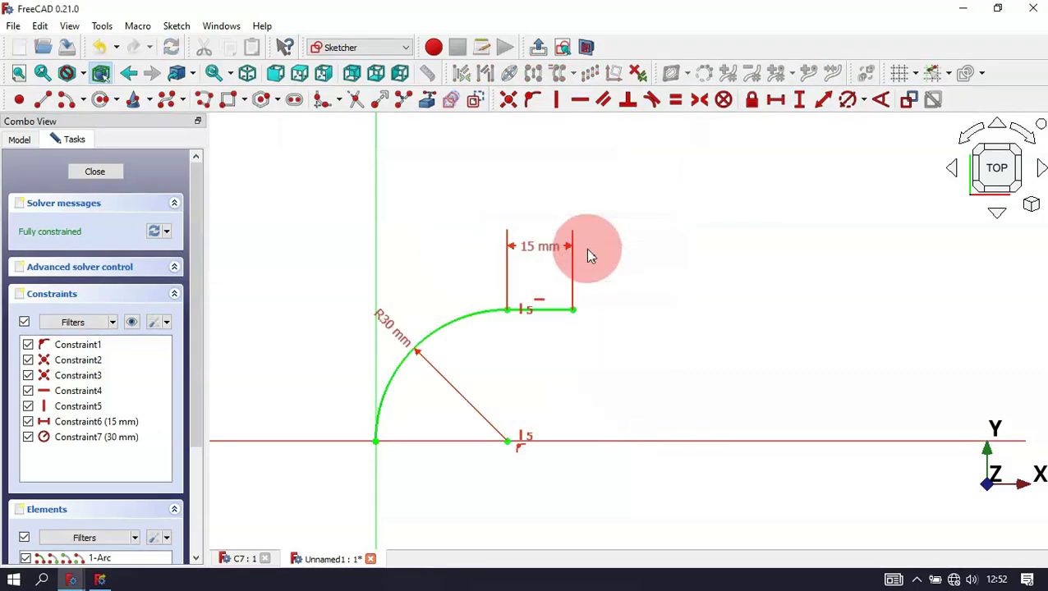
# Close the XY-plane sketch and rename it Path2.
pyautogui.click(538, 46)
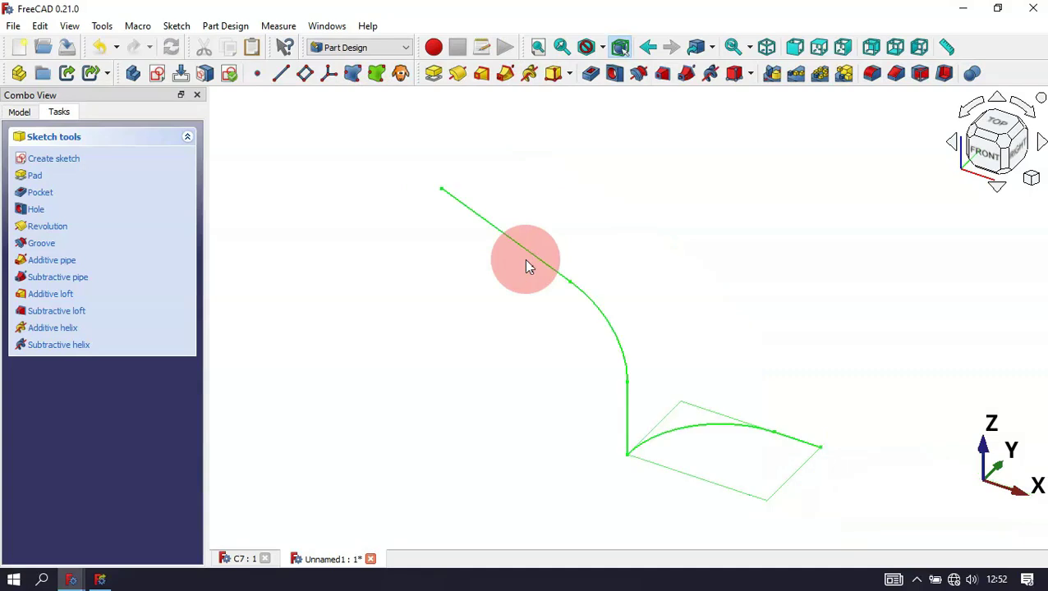
pyautogui.click(20, 111)
pyautogui.click(82, 205)
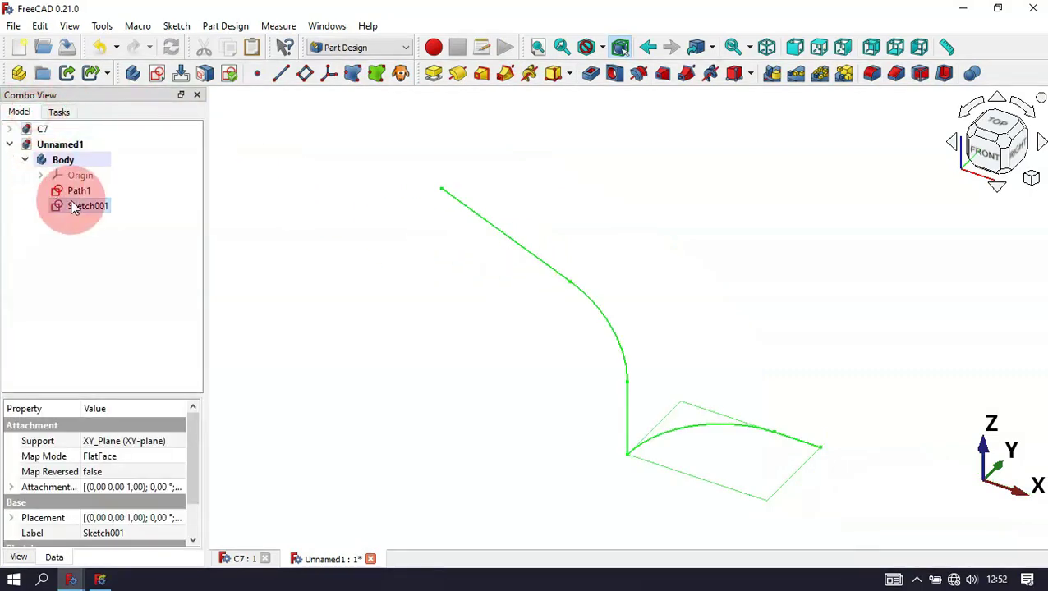
pyautogui.click(83, 209)
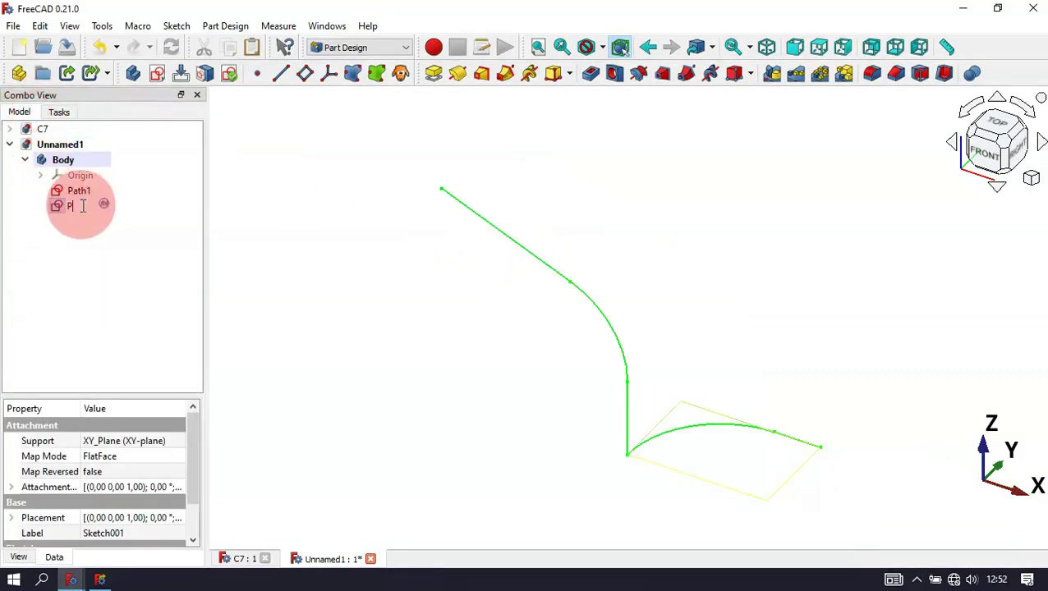
pyautogui.press('Return')
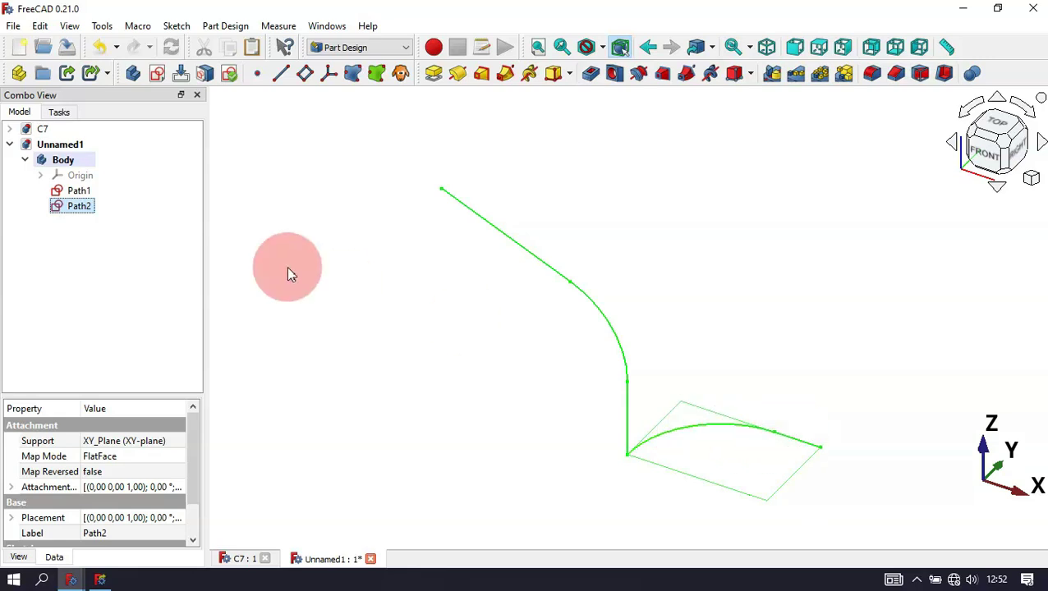
# Attach the Path2 sketch to the free end vertex and straight edge of Path1 using the Align O-X-Y mode.
pyautogui.click(79, 212)
pyautogui.rightClick(78, 208)
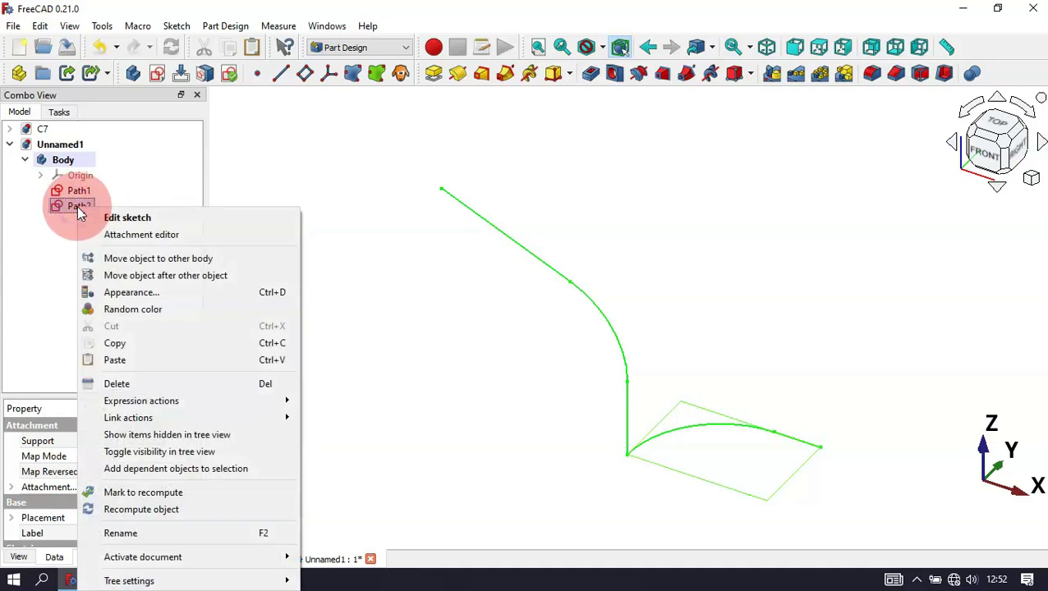
pyautogui.click(165, 234)
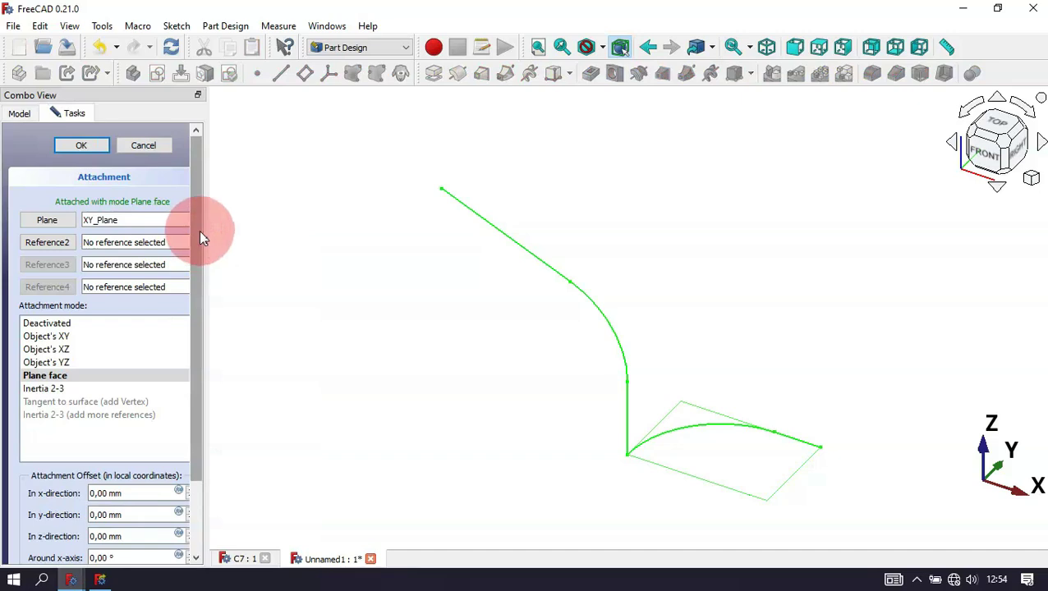
pyautogui.click(42, 221)
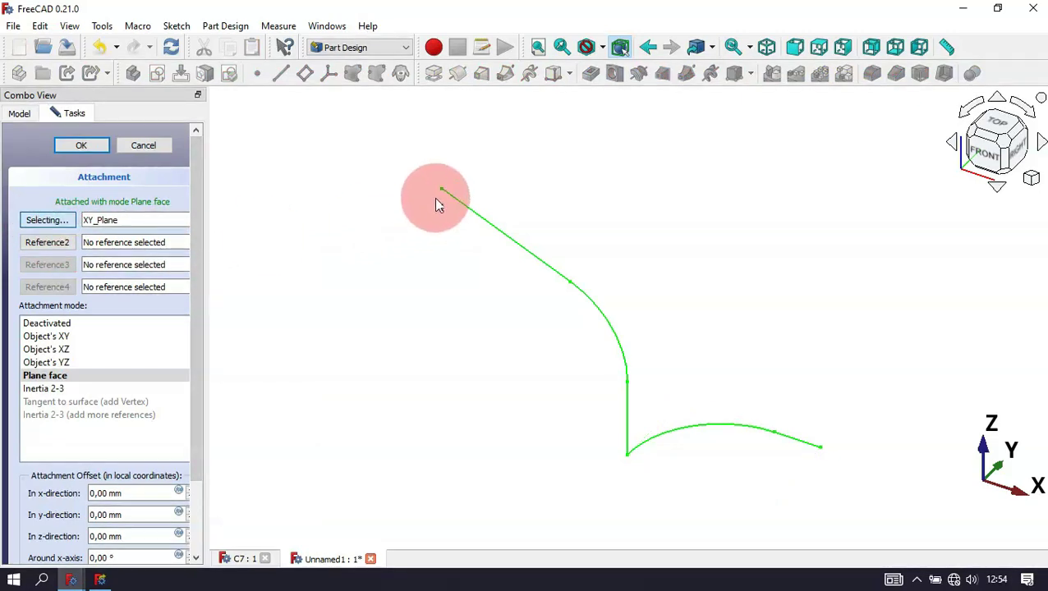
pyautogui.scroll(5, 442, 197)
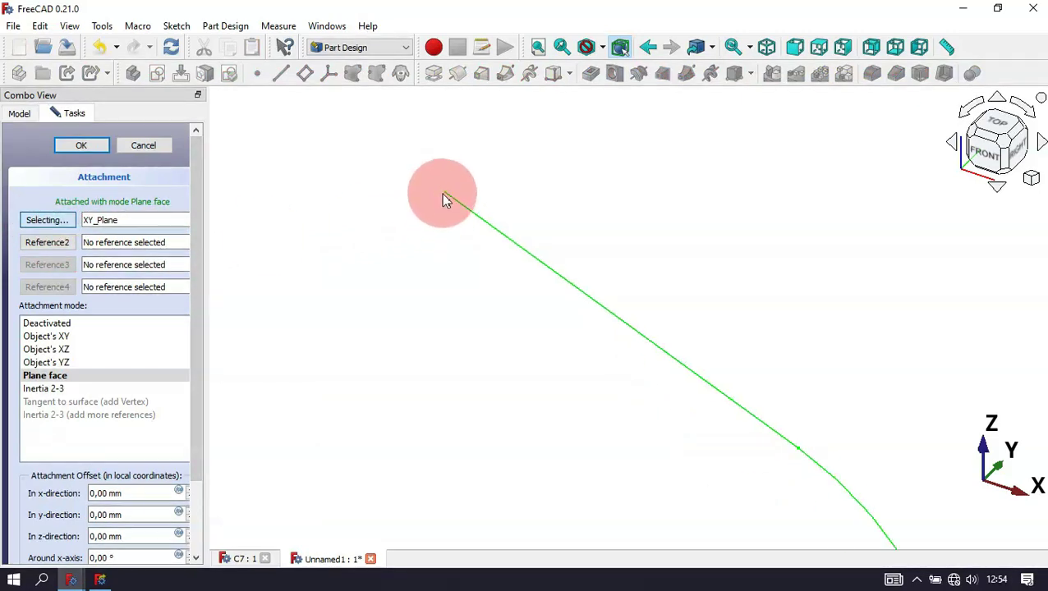
pyautogui.click(442, 193)
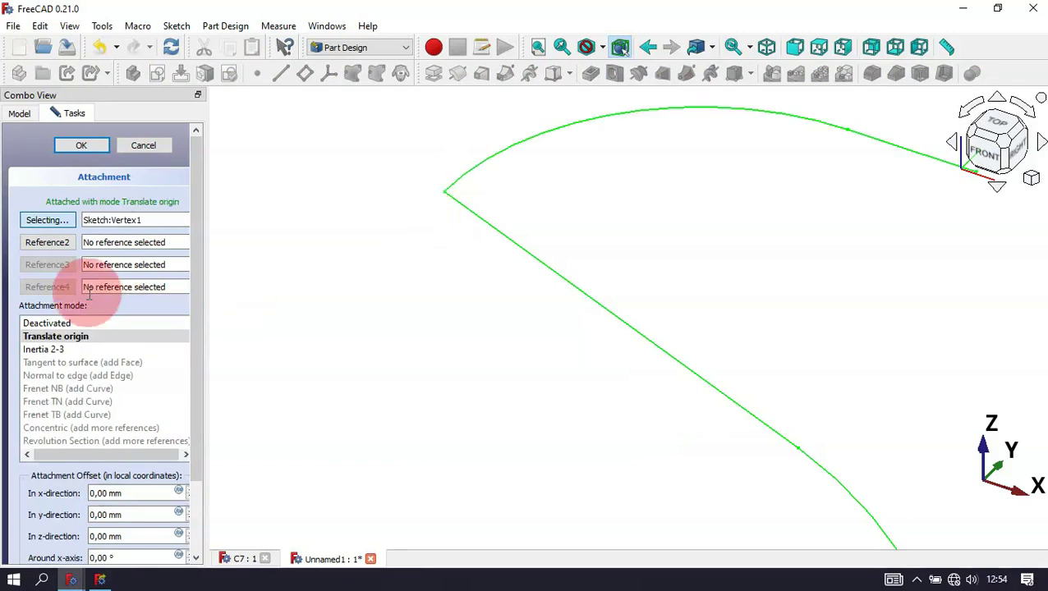
pyautogui.click(47, 242)
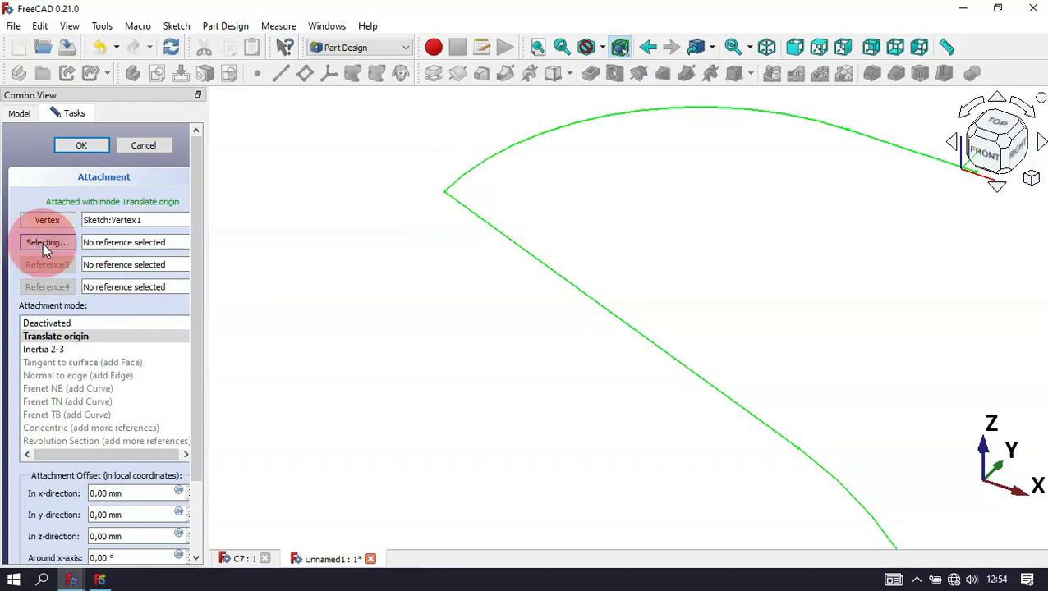
pyautogui.click(530, 256)
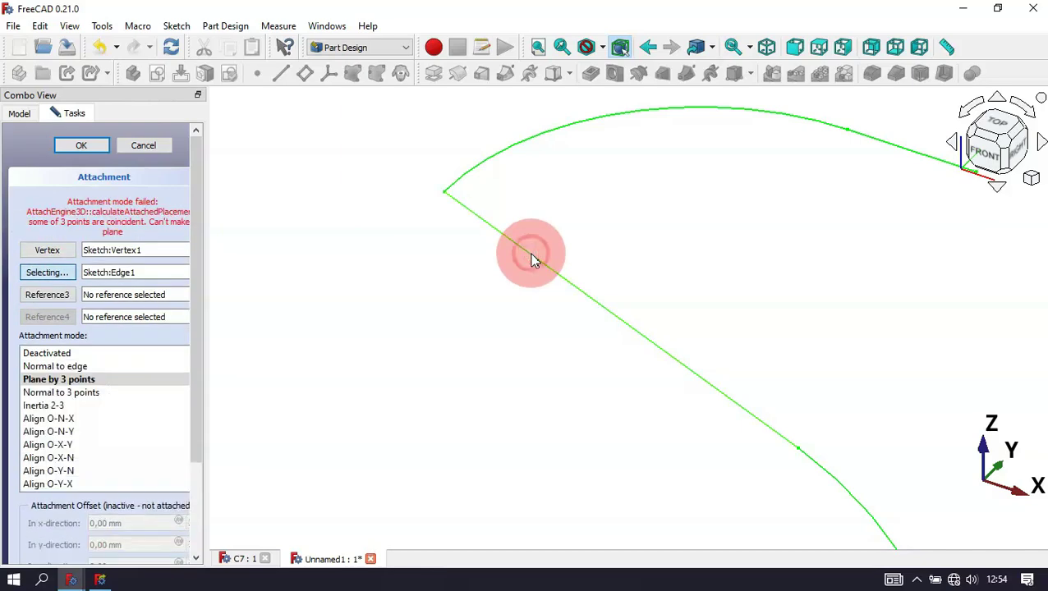
pyautogui.moveTo(197, 324); pyautogui.dragTo(197, 383)
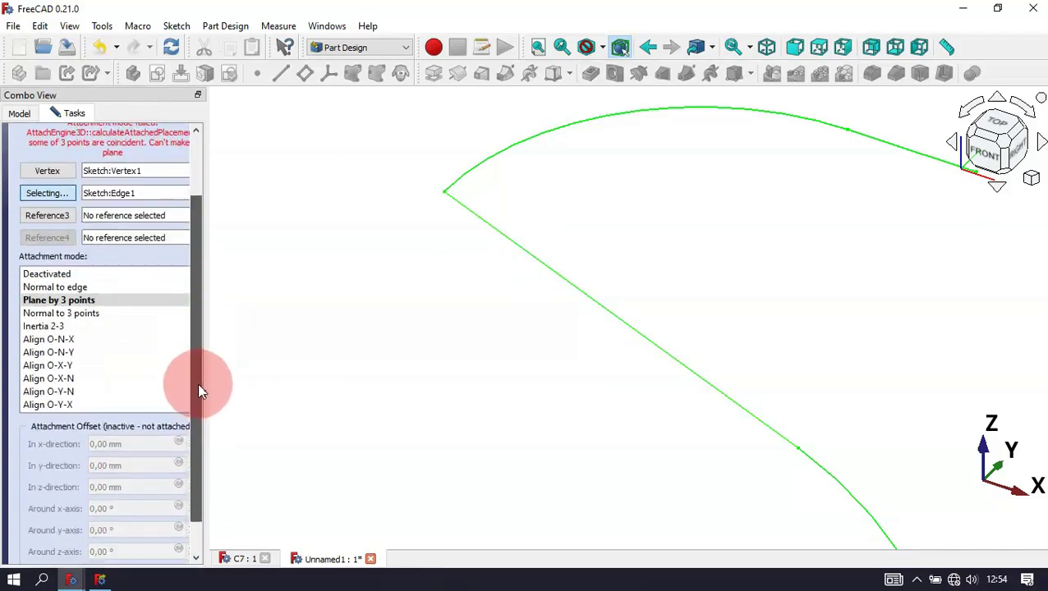
pyautogui.click(79, 366)
pyautogui.scroll(-3, 438, 349)
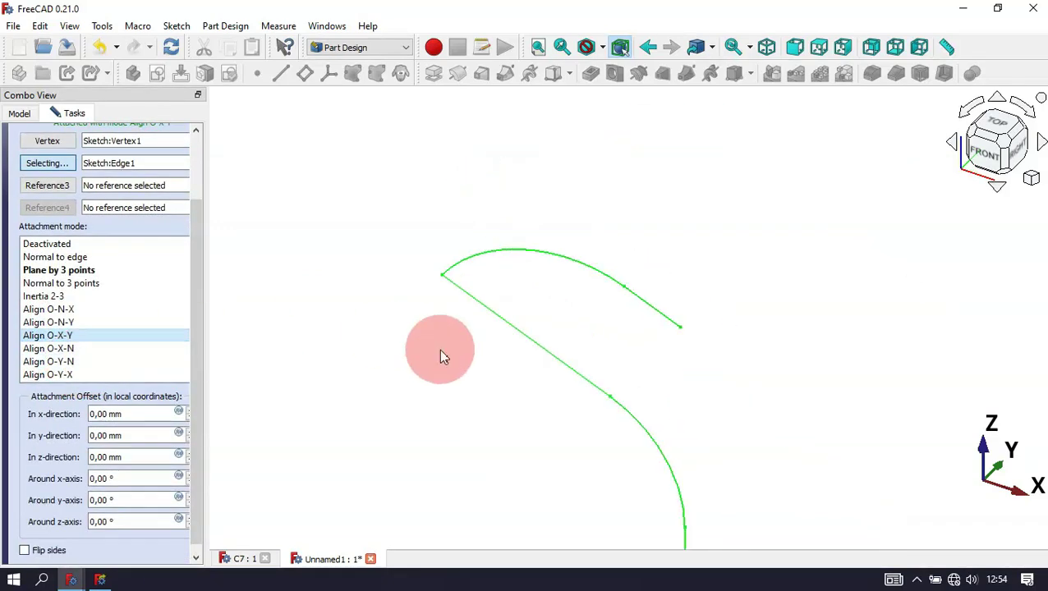
# Rotate the Path2 sketch 90° around the z-axis in its attachment offset, viewing the paths from the top.
pyautogui.click(821, 48)
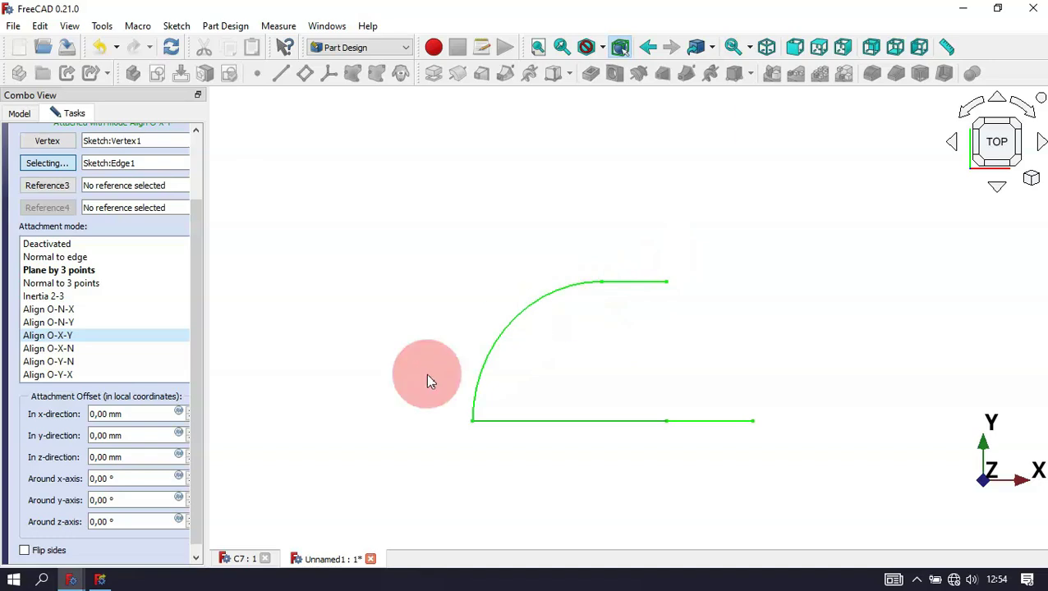
pyautogui.click(132, 519)
pyautogui.scroll(7, 132, 520)
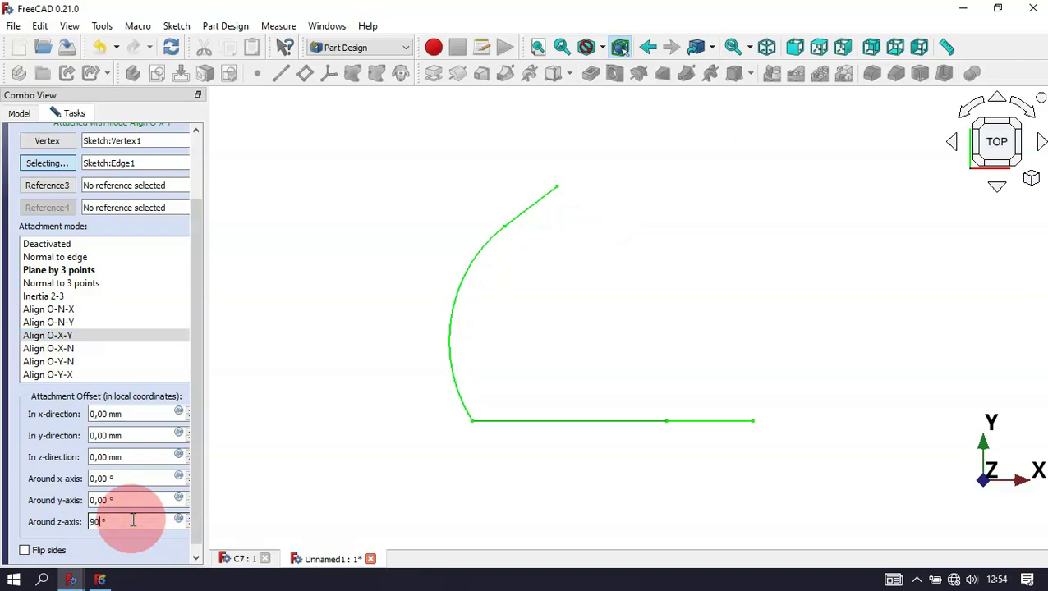
pyautogui.write('90')
pyautogui.press('Return')
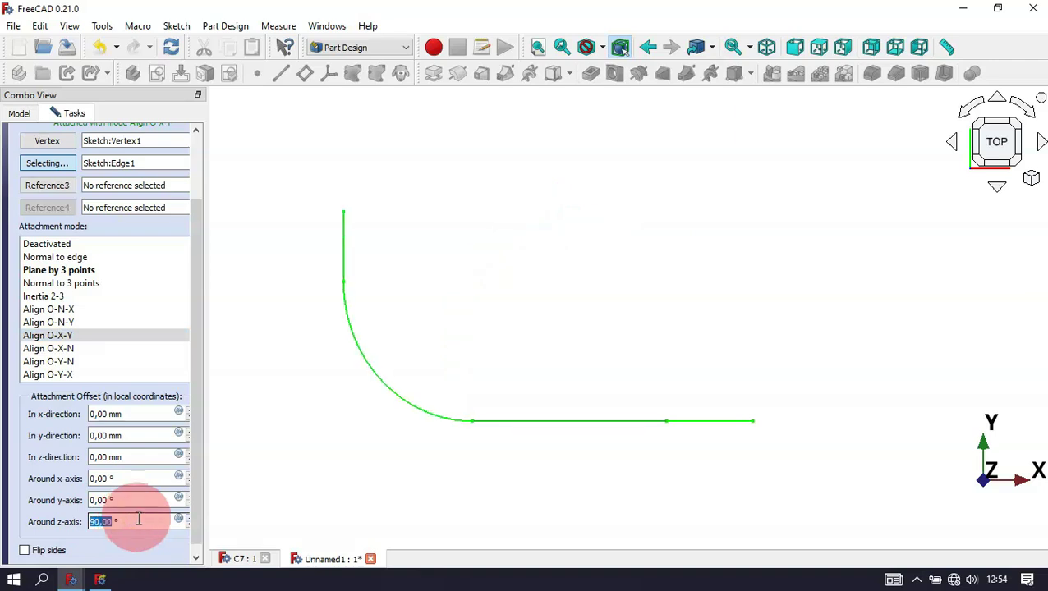
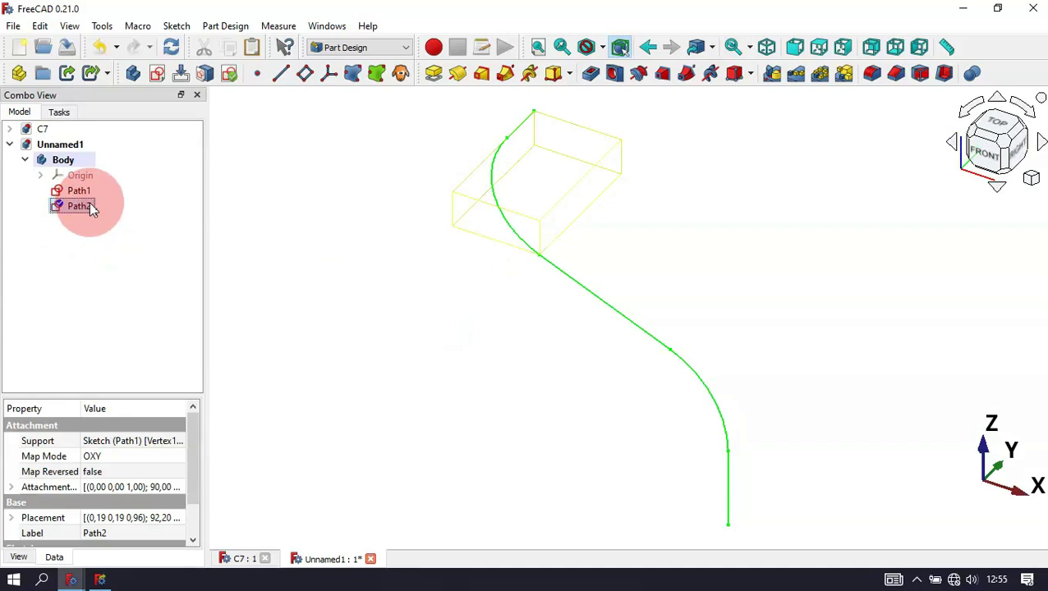
# Copy and paste the Path2 sketch on its own, using the original selection without its dependencies.
pyautogui.rightClick(92, 210)
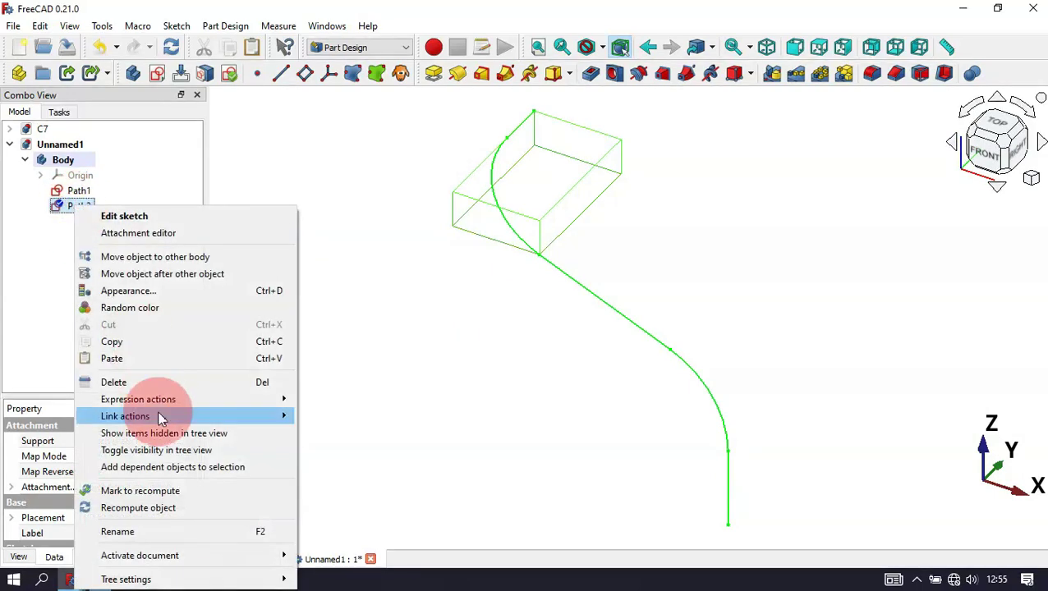
pyautogui.click(236, 342)
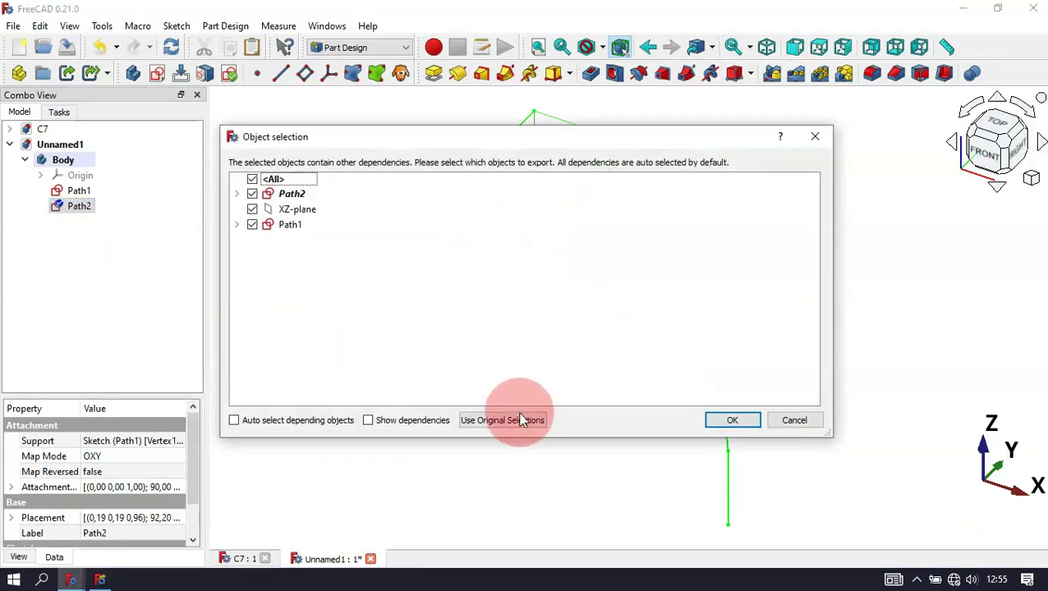
pyautogui.click(521, 421)
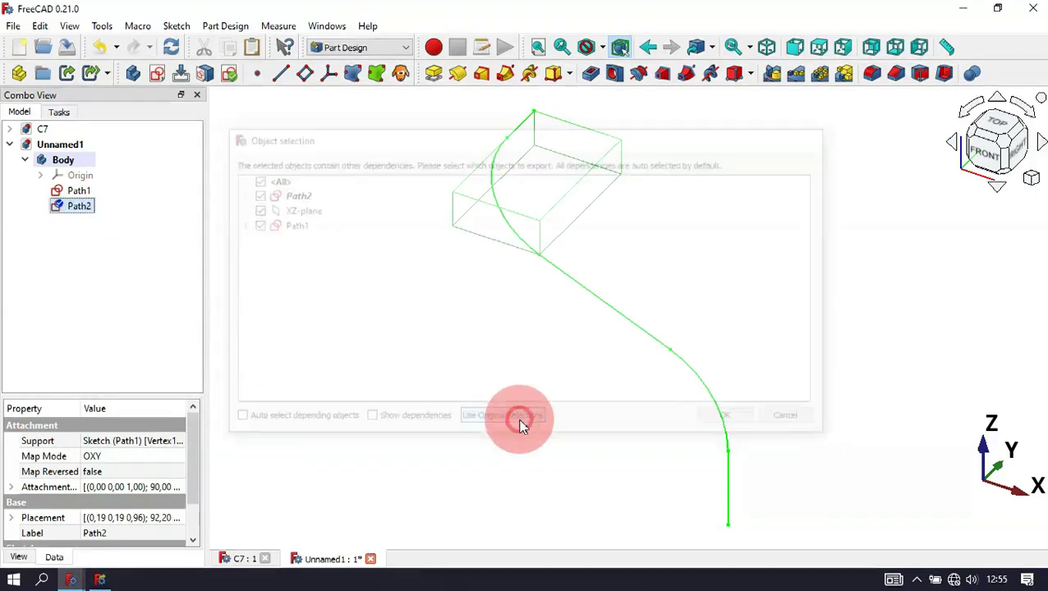
pyautogui.click(121, 295)
pyautogui.click(251, 46)
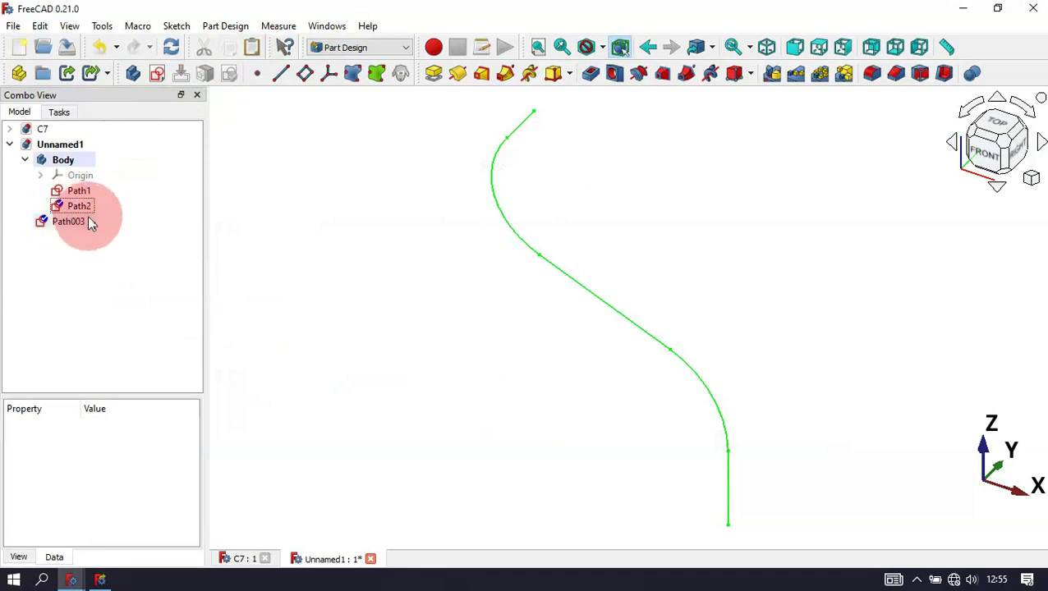
# Move the copied sketch Path003 into the Body.
pyautogui.click(47, 226)
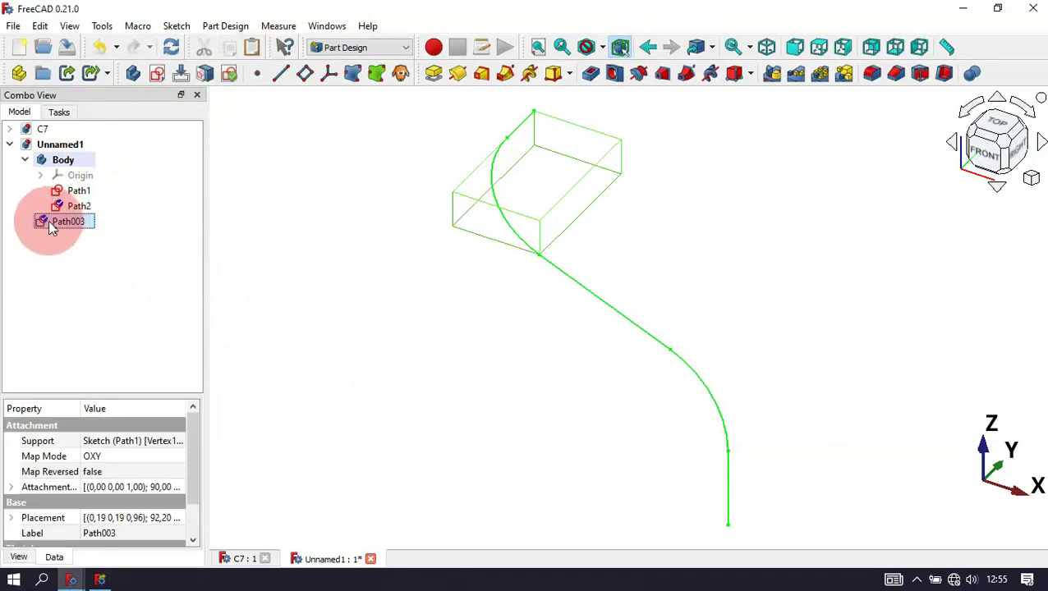
pyautogui.moveTo(47, 227); pyautogui.dragTo(72, 158)
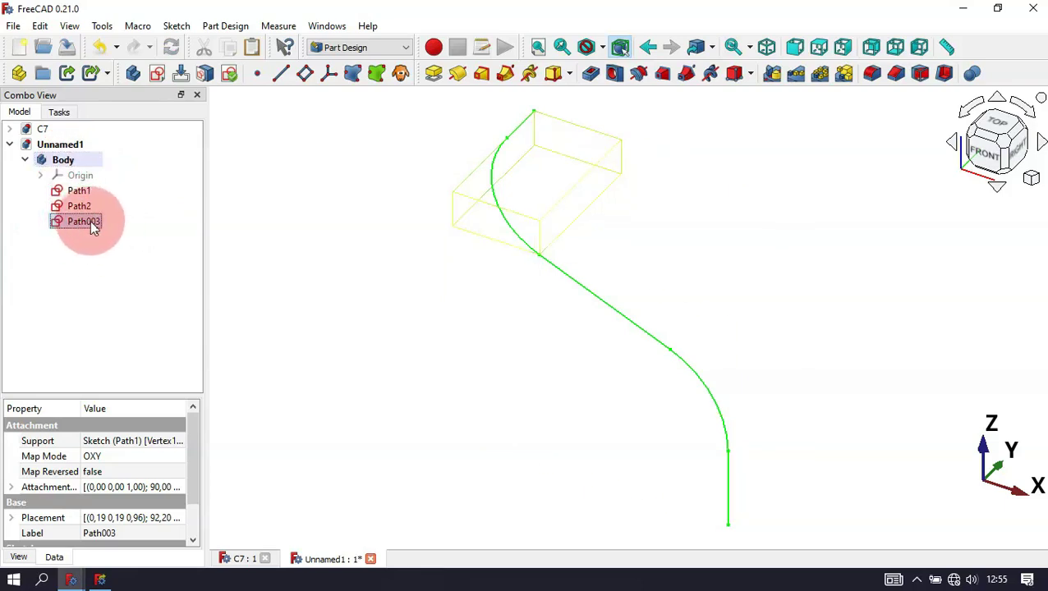
pyautogui.moveTo(73, 226)
pyautogui.mouseDown()
pyautogui.moveTo(95, 220)
pyautogui.moveTo(84, 227)
pyautogui.mouseUp()
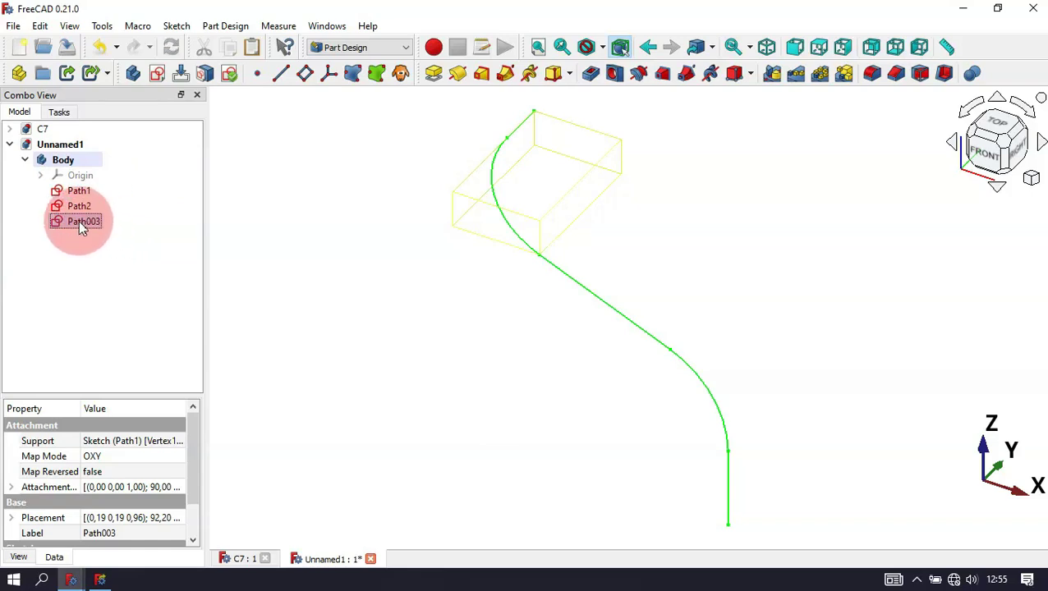
# Attach the Path003 sketch to the free end vertex and straight edge of Path2 using the Align O-X-Y mode.
pyautogui.rightClick(78, 221)
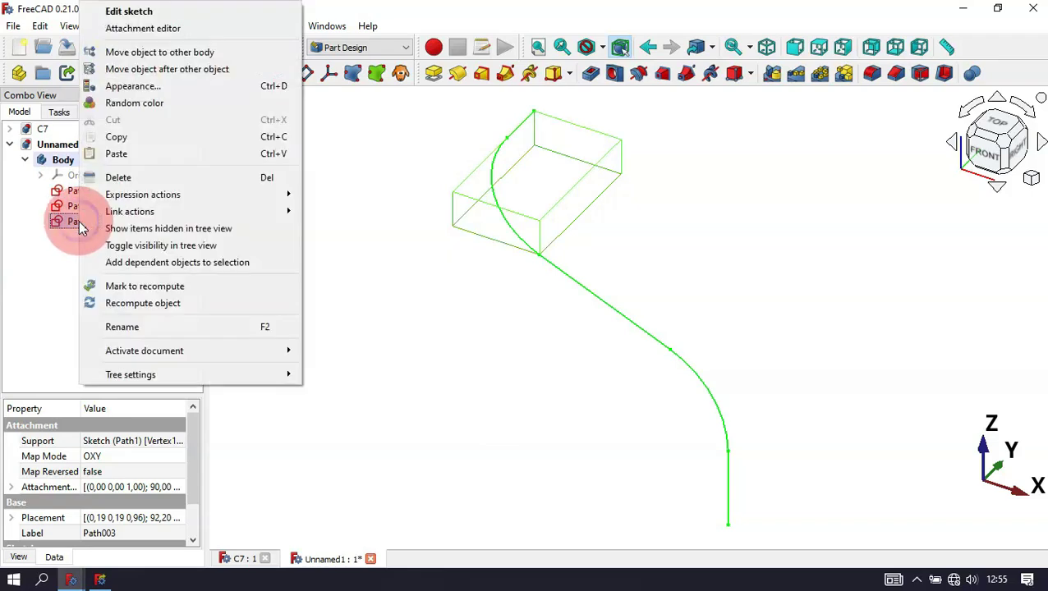
pyautogui.click(205, 29)
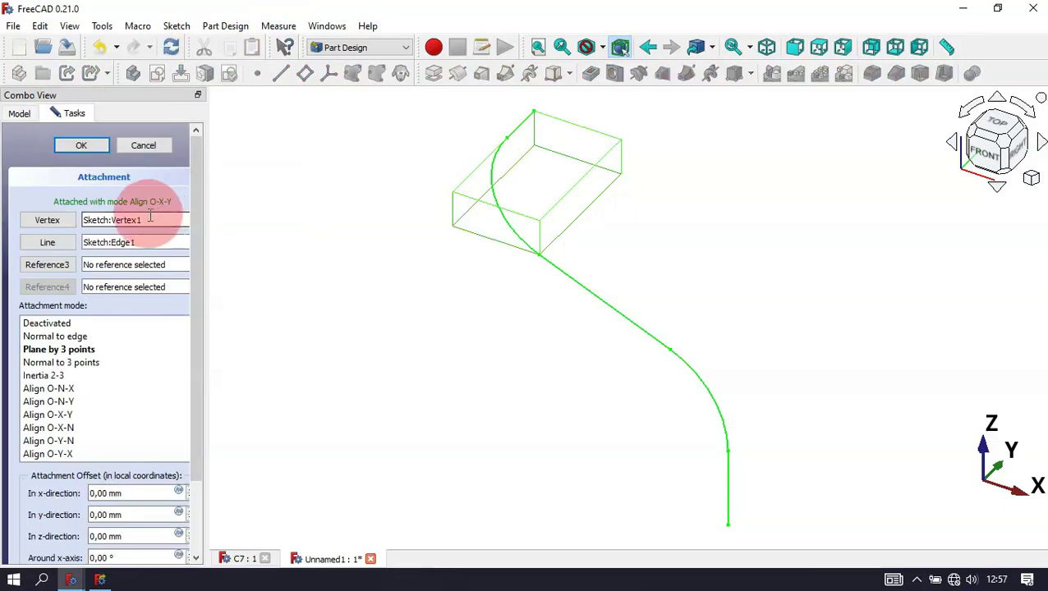
pyautogui.click(66, 224)
pyautogui.click(538, 104)
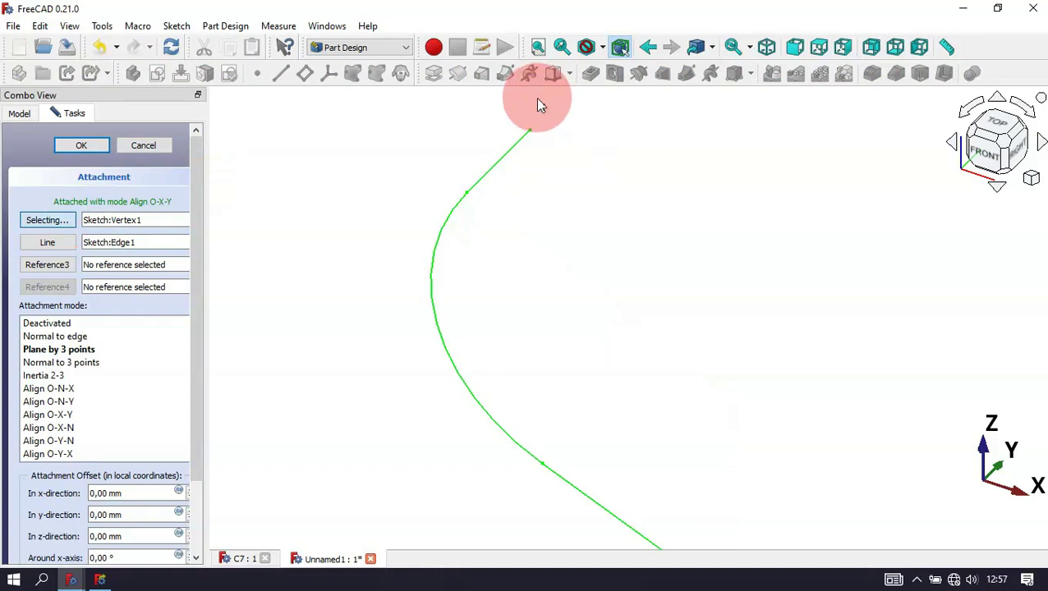
pyautogui.click(532, 131)
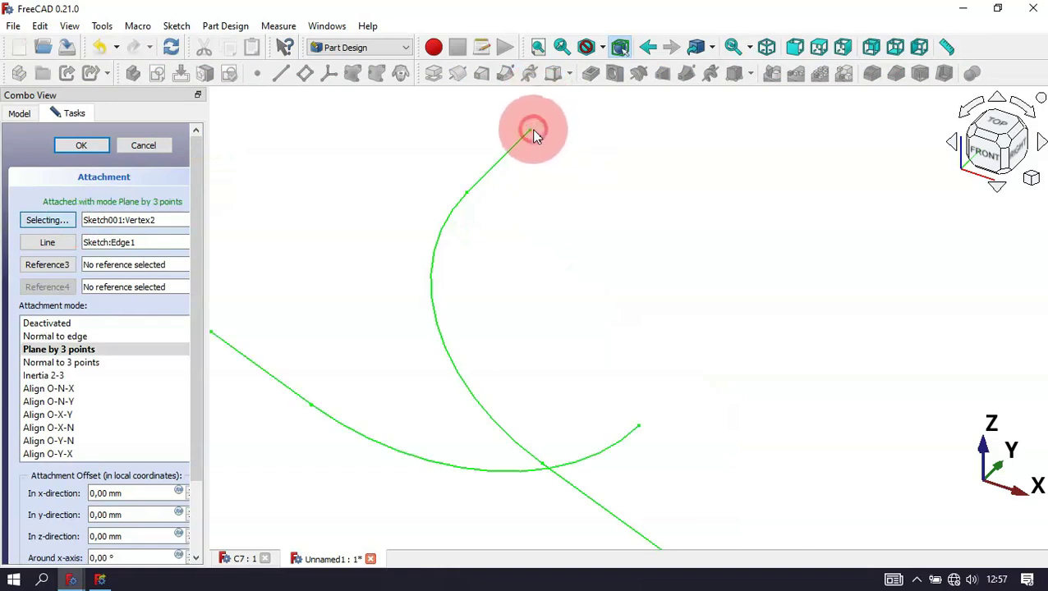
pyautogui.click(180, 271)
pyautogui.click(51, 242)
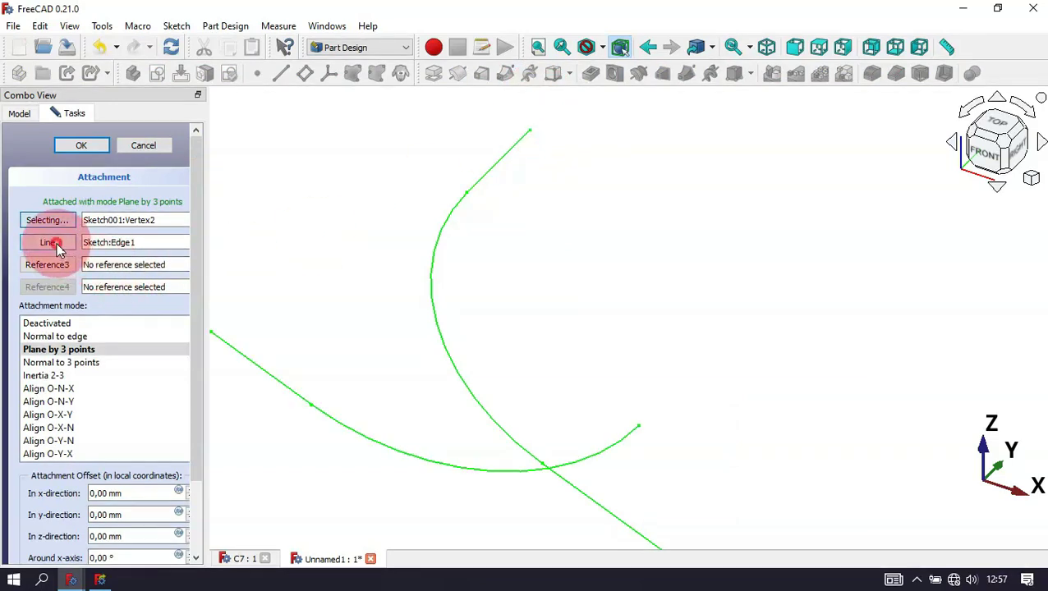
pyautogui.click(517, 150)
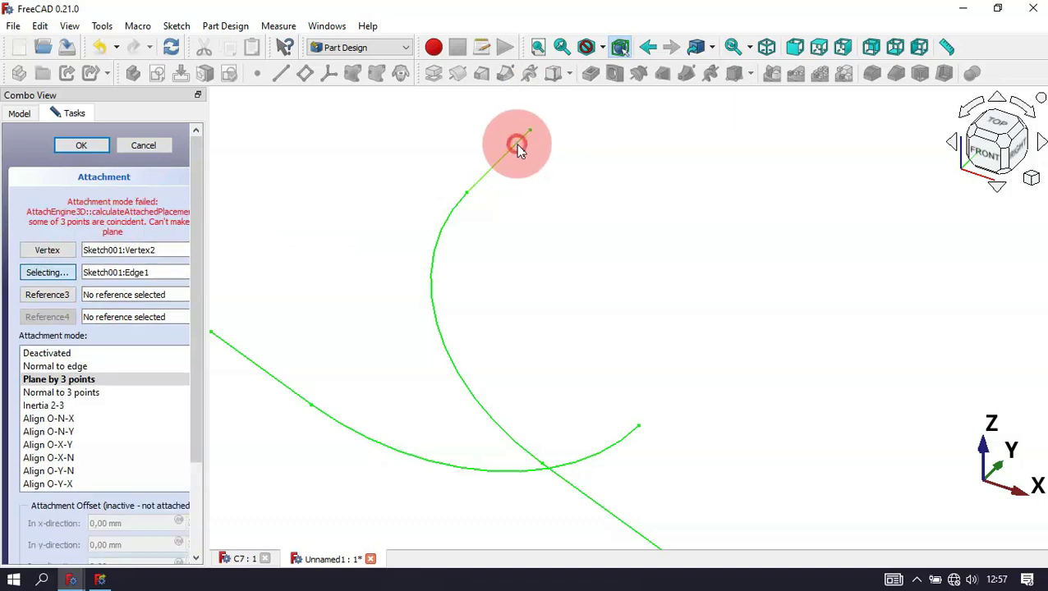
pyautogui.click(76, 442)
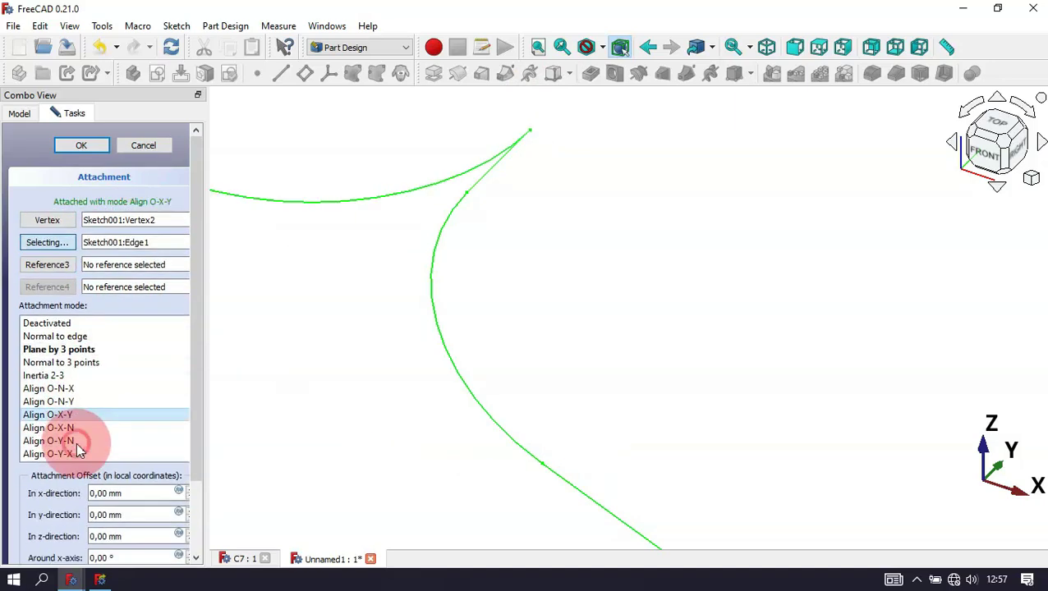
pyautogui.click(619, 239)
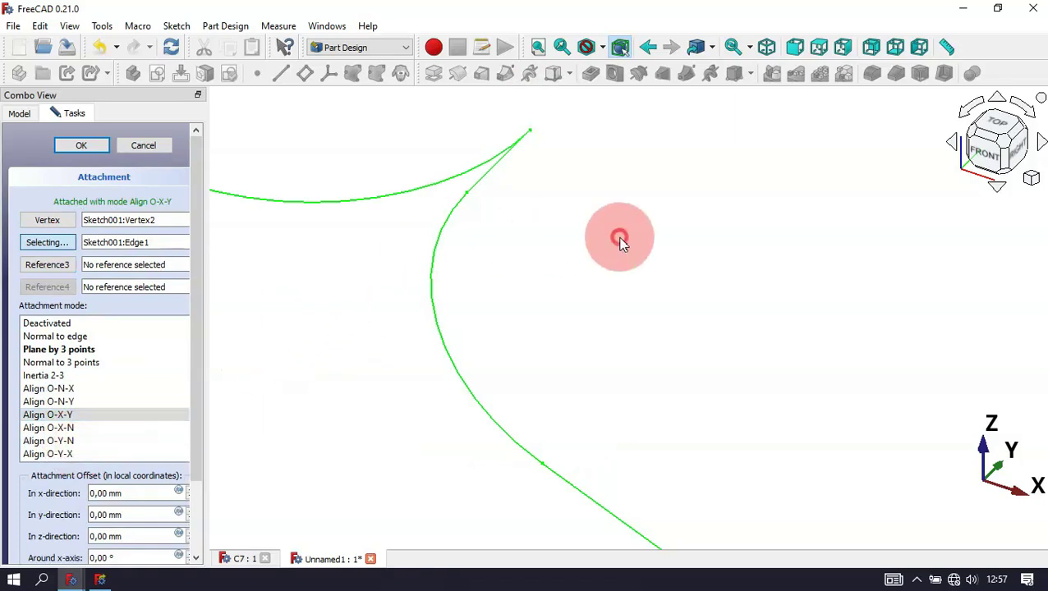
# Rotate the Path003 sketch -90° around the z-axis in its attachment offset, checking the paths from the top.
pyautogui.click(795, 48)
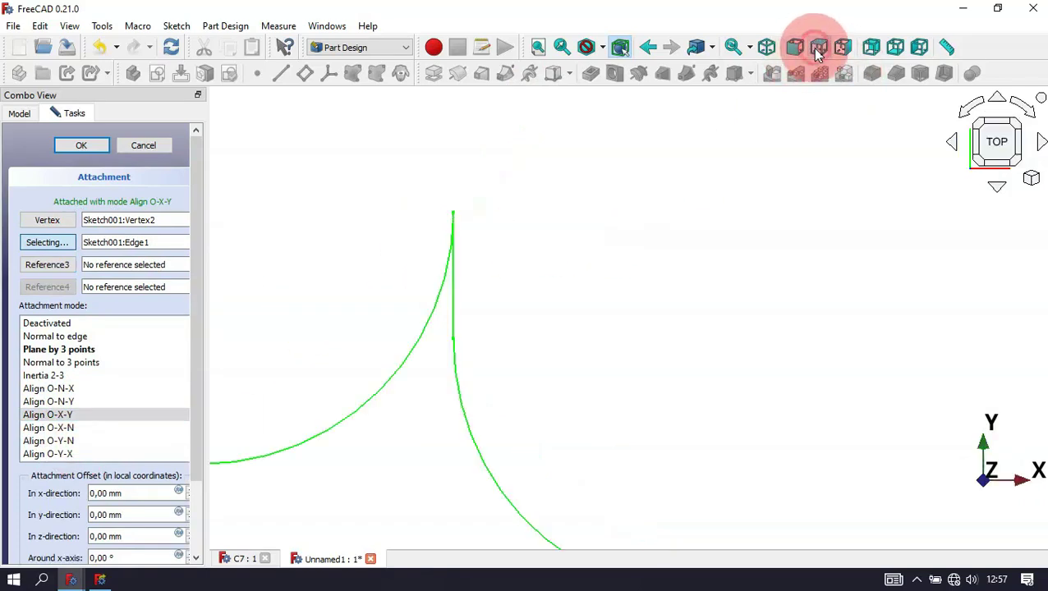
pyautogui.click(673, 203)
pyautogui.scroll(1, 820, 230)
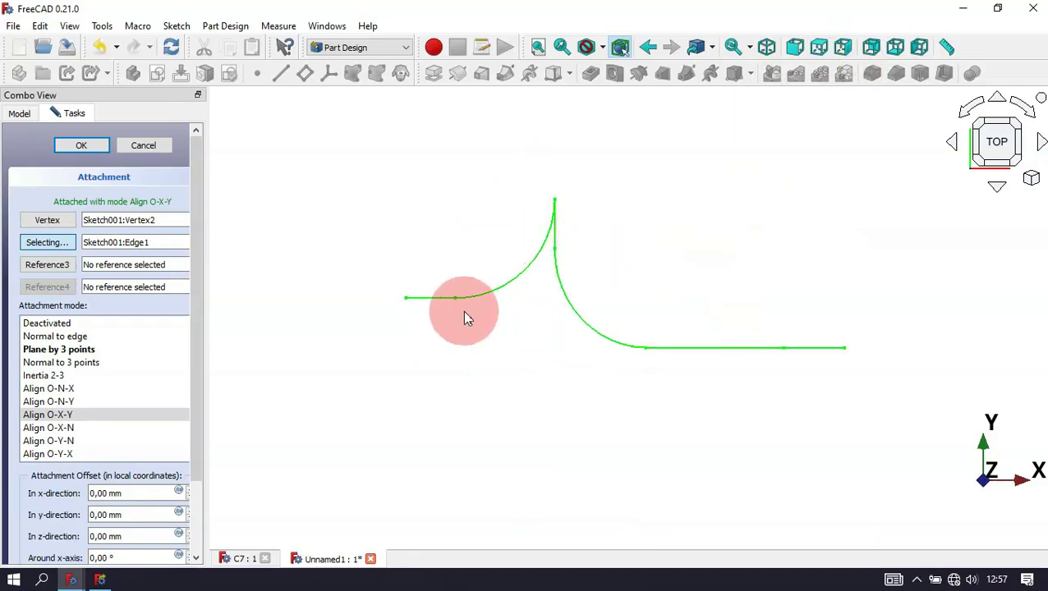
pyautogui.moveTo(194, 316); pyautogui.dragTo(203, 420)
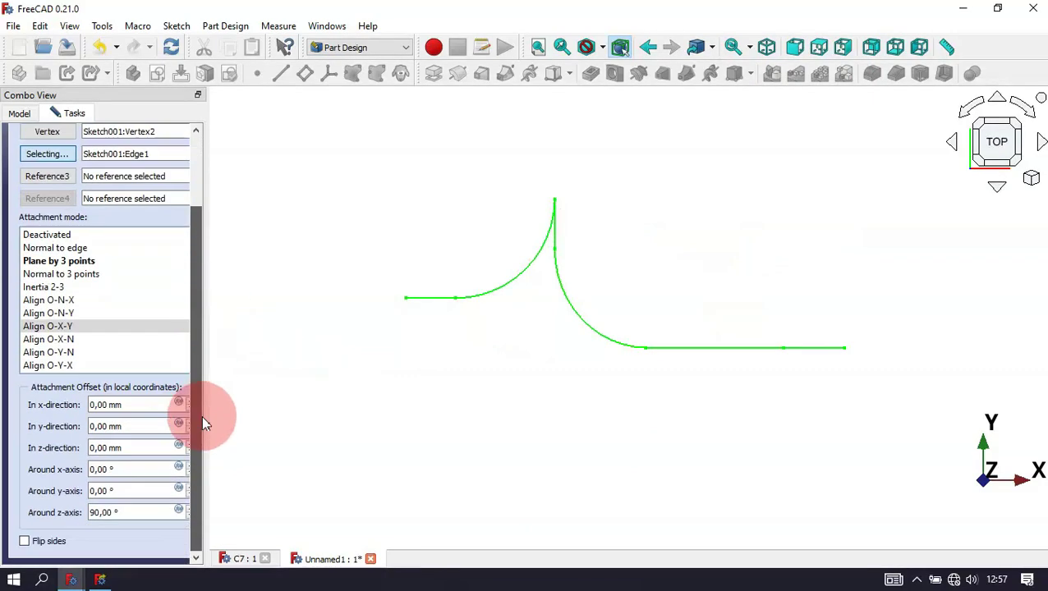
pyautogui.moveTo(154, 511); pyautogui.dragTo(85, 514)
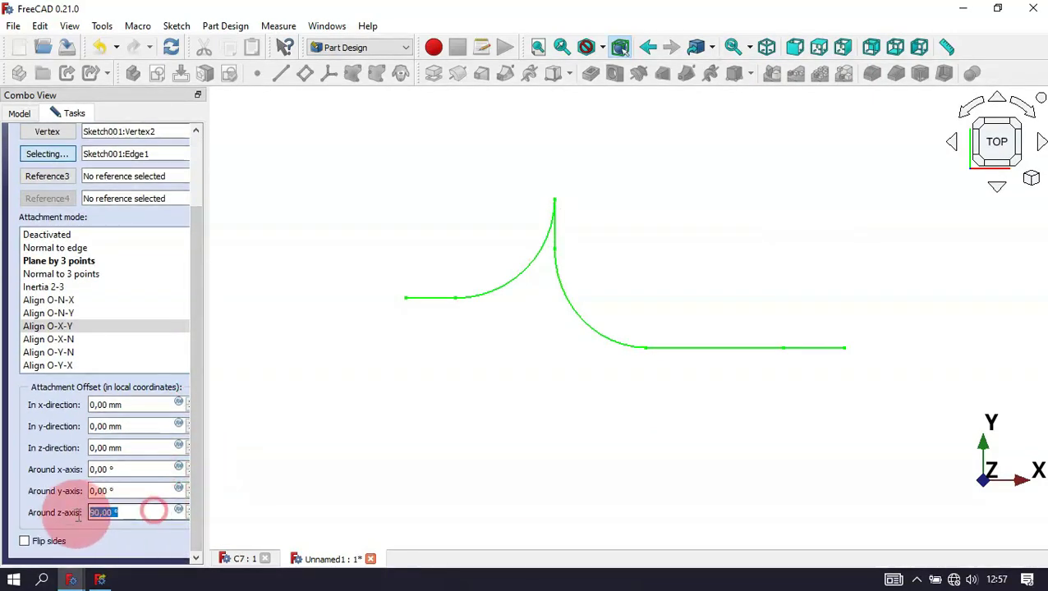
pyautogui.write('-90')
pyautogui.press('Return')
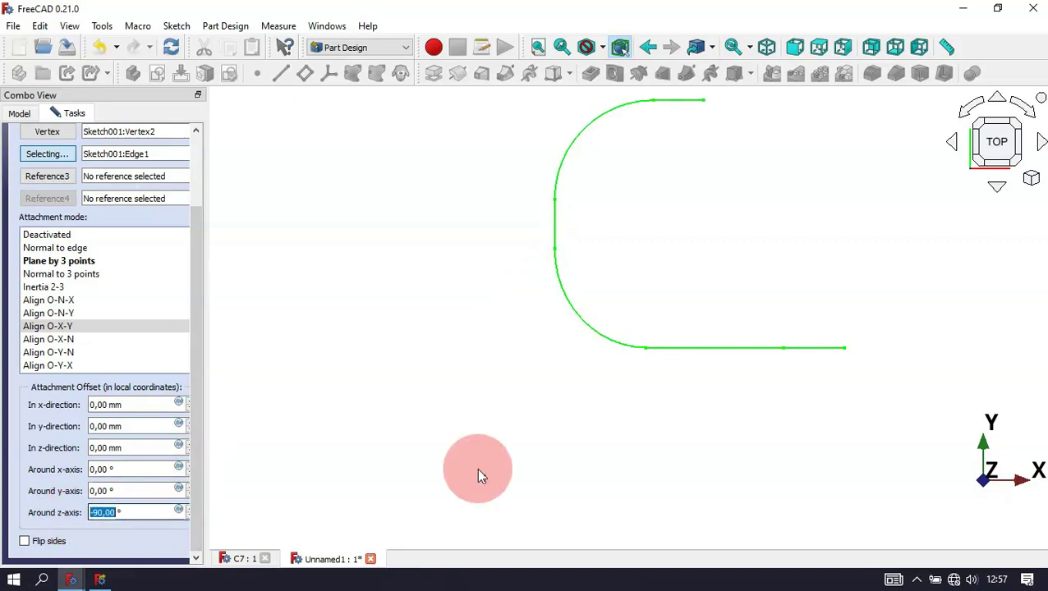
# Compare the front view with the C7 pipe, set Path003's attachment offset rotation around the y-axis to -30°, and accept the attachment.
pyautogui.click(478, 472)
pyautogui.press('1')
pyautogui.click(834, 250)
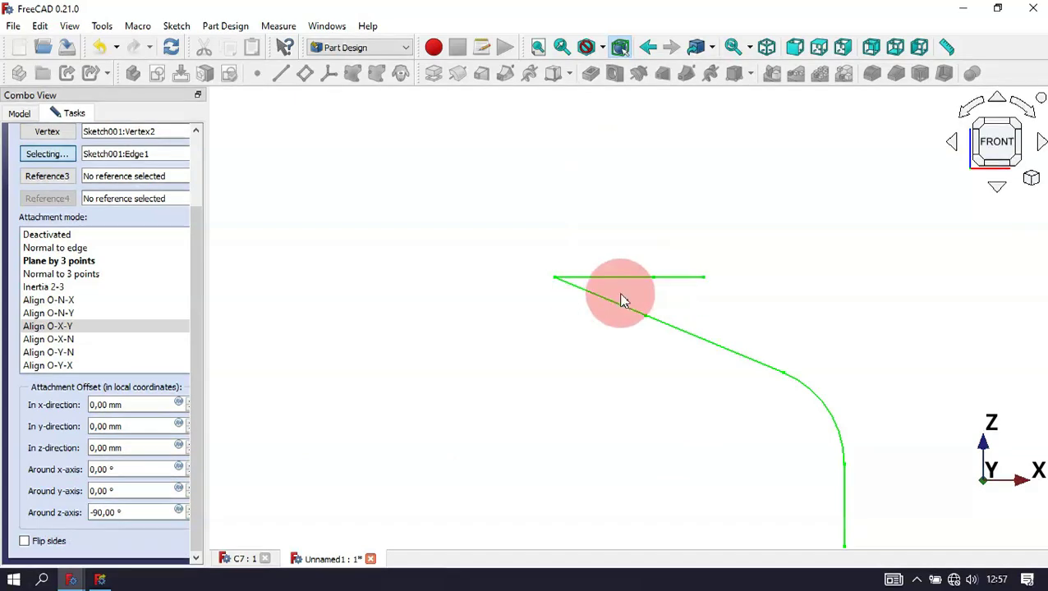
pyautogui.click(239, 558)
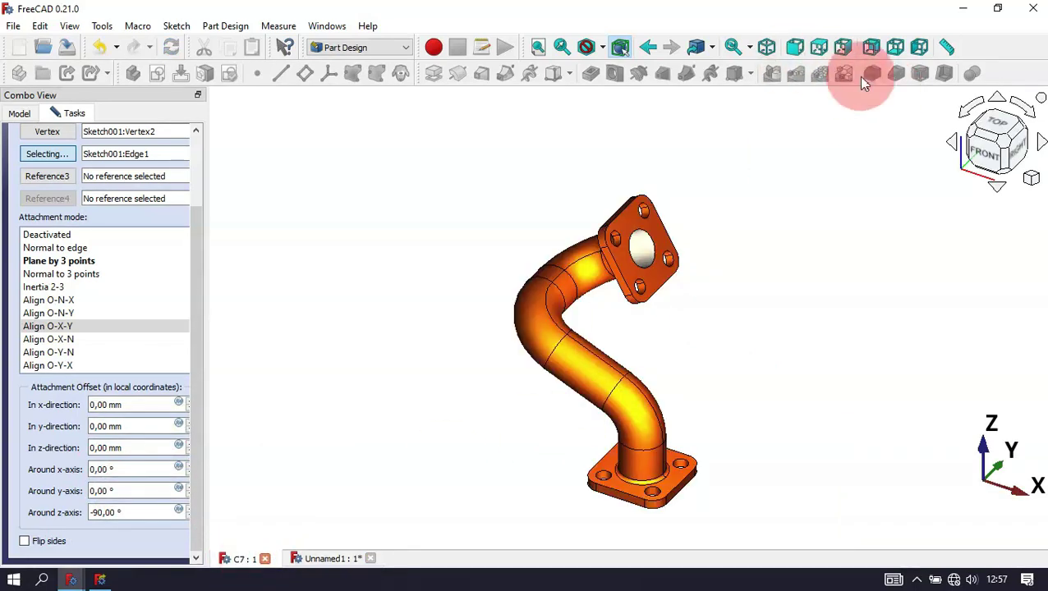
pyautogui.click(996, 151)
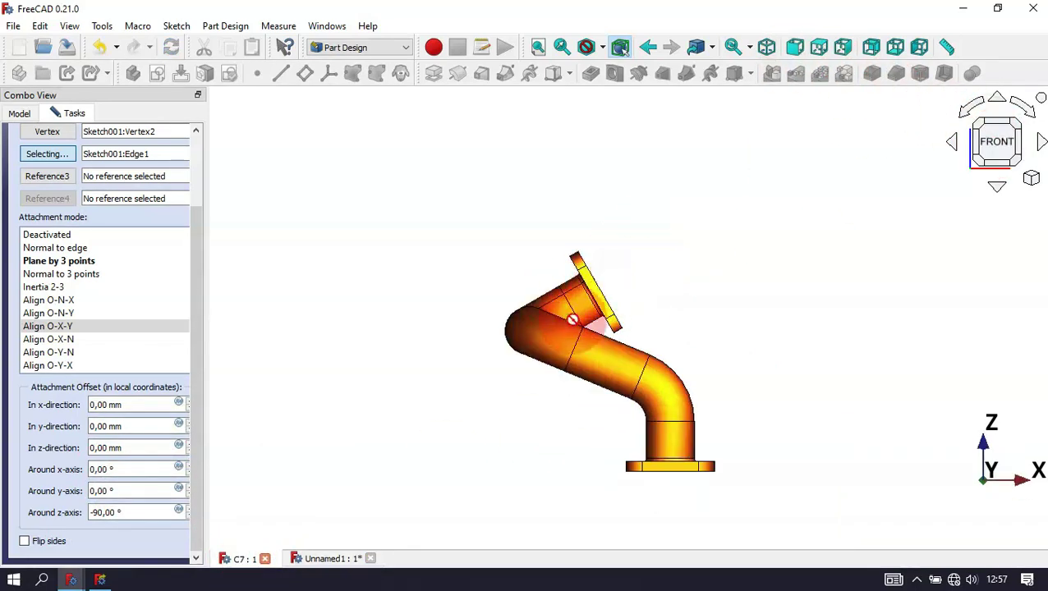
pyautogui.click(316, 559)
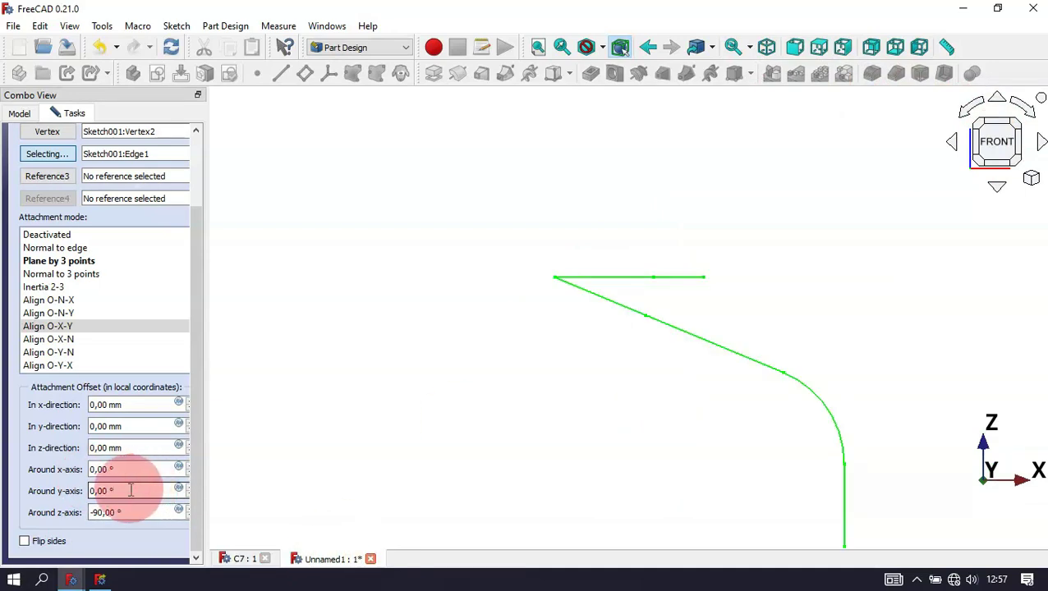
pyautogui.scroll(4, 131, 491)
pyautogui.scroll(-11, 131, 490)
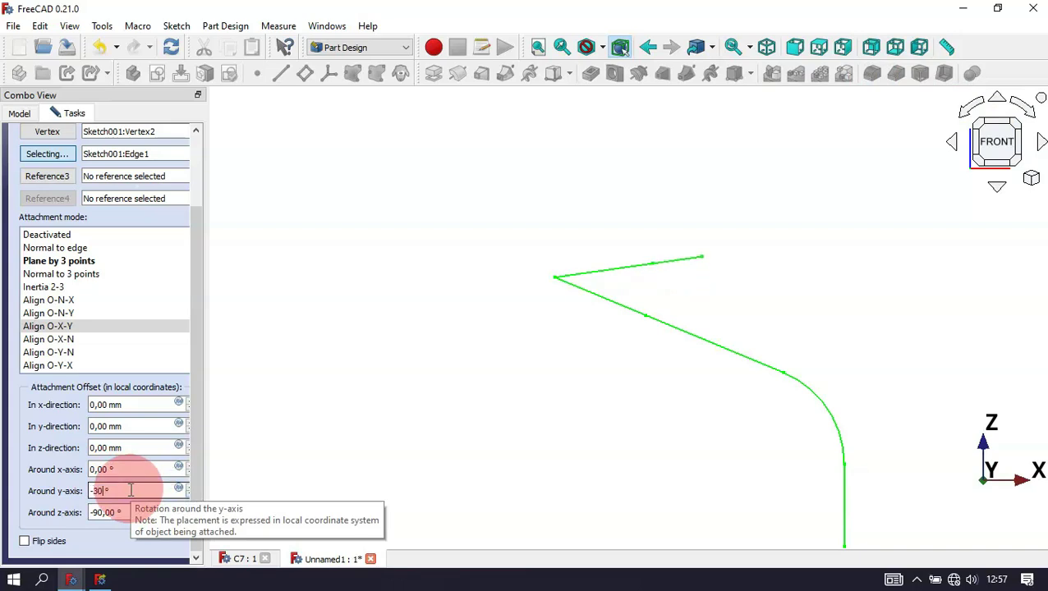
pyautogui.click(395, 434)
pyautogui.click(240, 383)
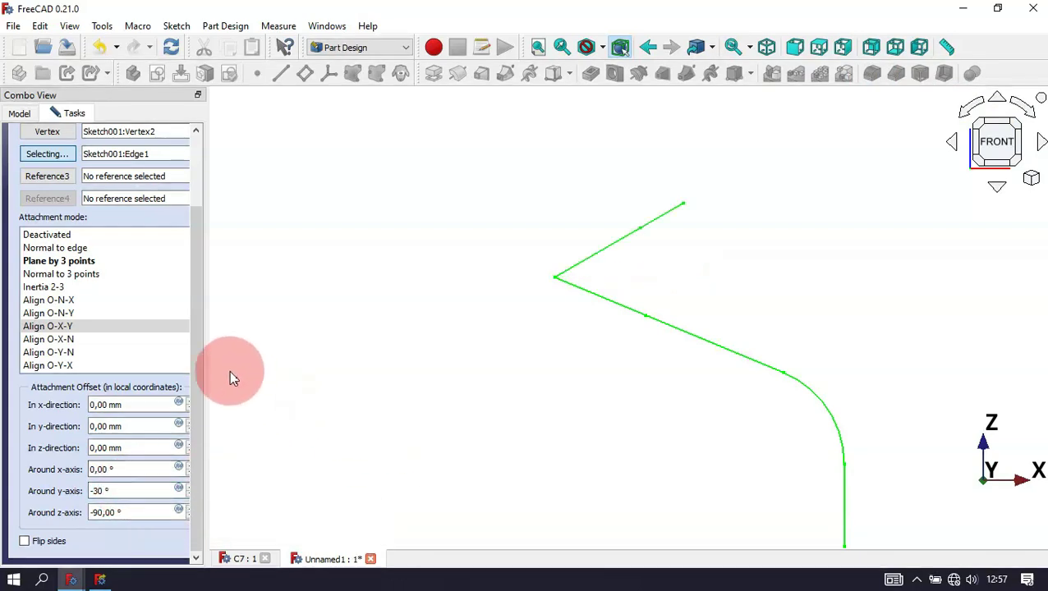
pyautogui.moveTo(197, 352); pyautogui.dragTo(199, 227)
pyautogui.click(80, 146)
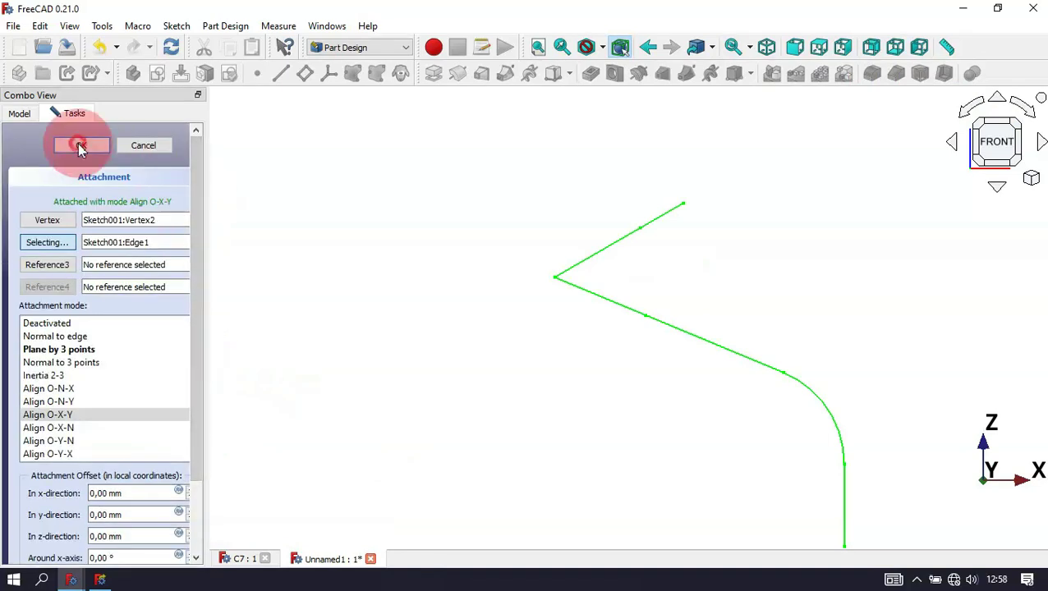
# Create a new sketch on the XY-plane of the Body and draw a circle centred on the origin.
pyautogui.moveTo(297, 236); pyautogui.dragTo(468, 295)
pyautogui.scroll(4, 465, 288)
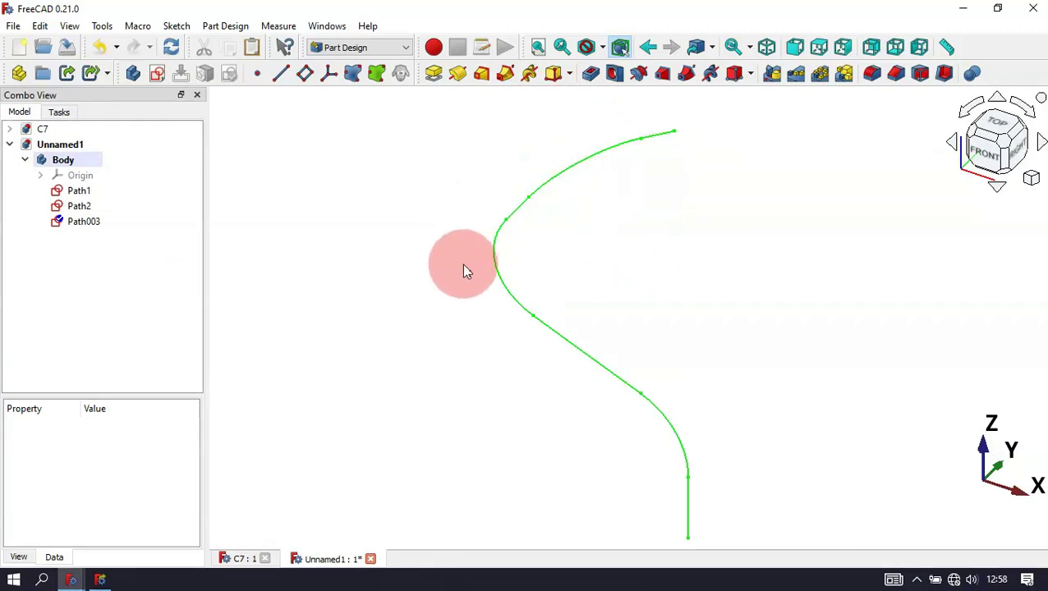
pyautogui.click(243, 559)
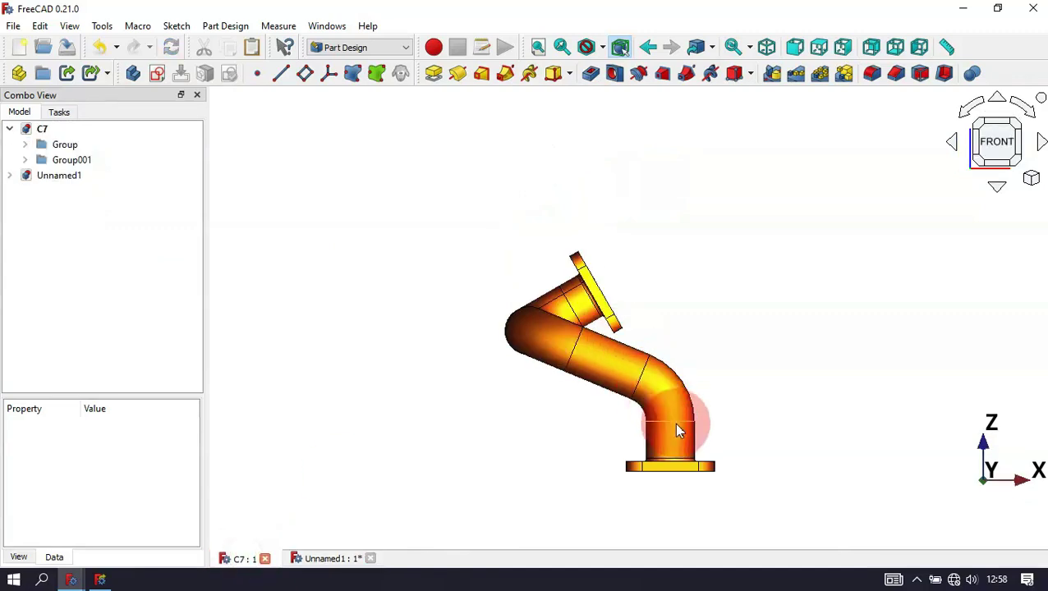
pyautogui.hotkey('ctrl', 'Tab')
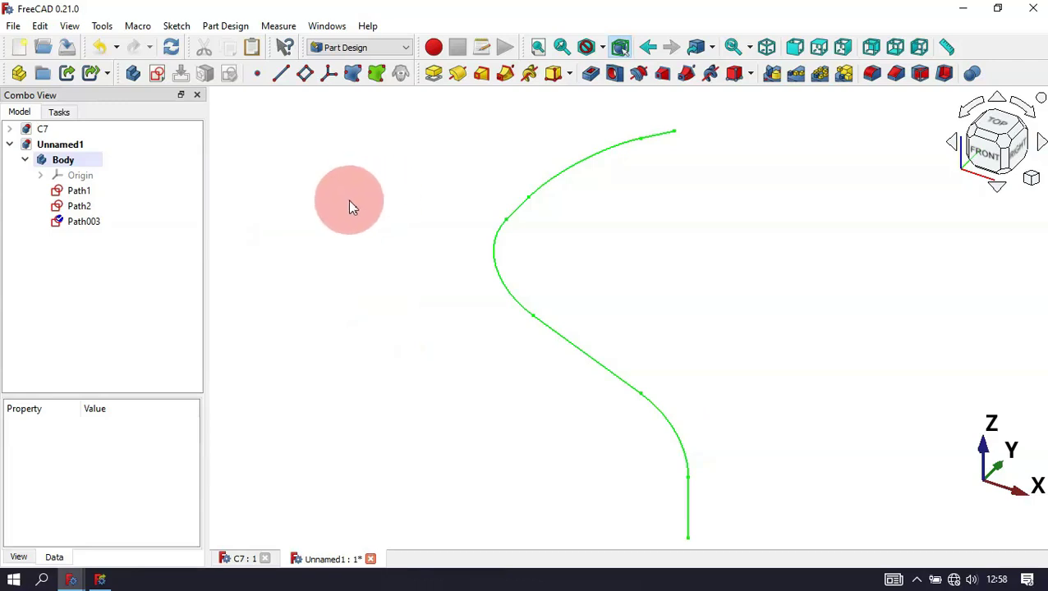
pyautogui.click(157, 73)
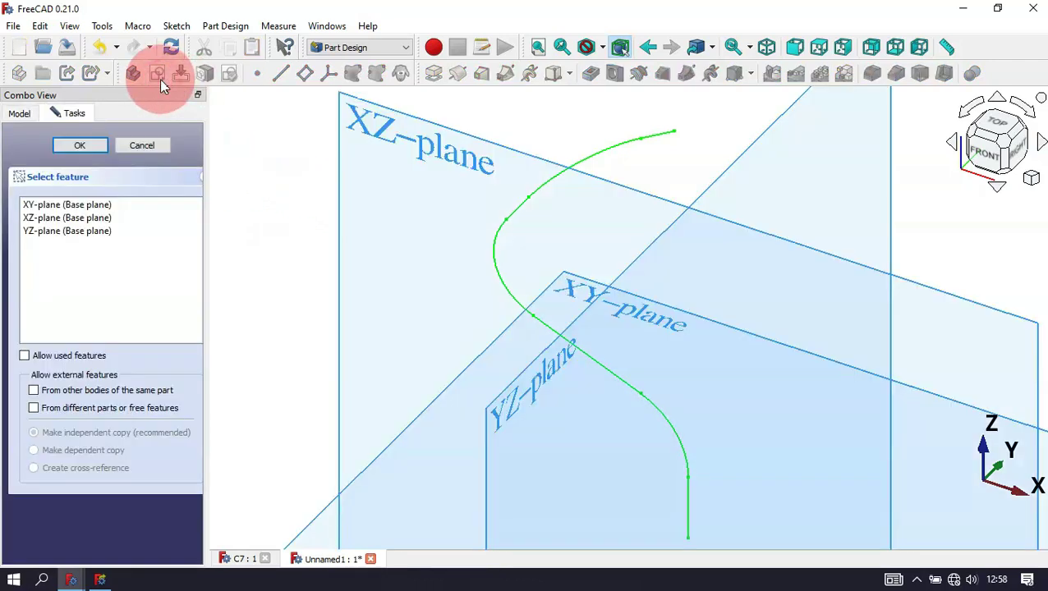
pyautogui.doubleClick(104, 207)
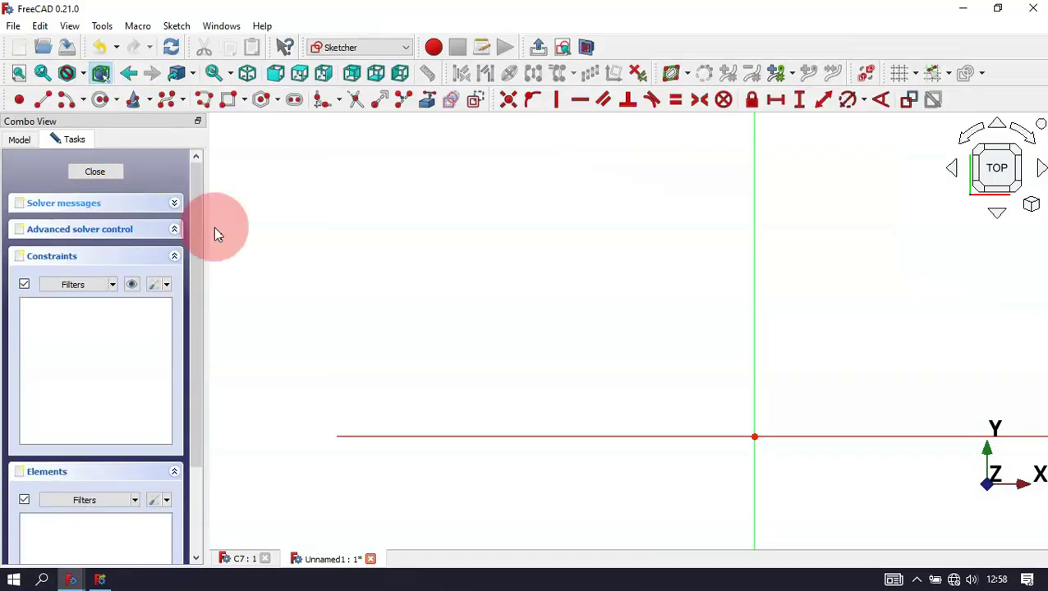
pyautogui.click(101, 102)
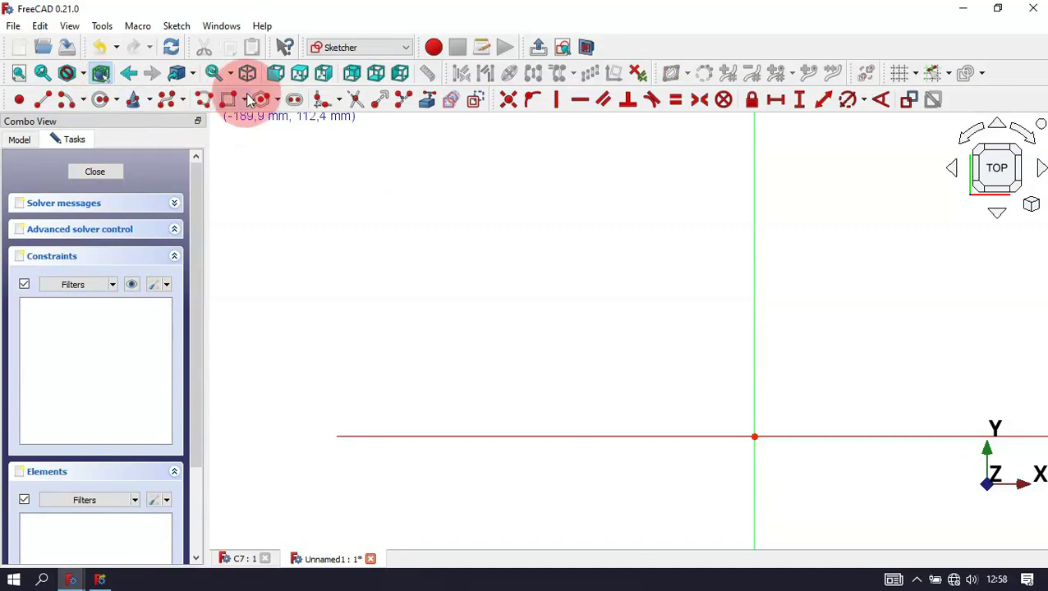
pyautogui.click(755, 437)
pyautogui.click(825, 358)
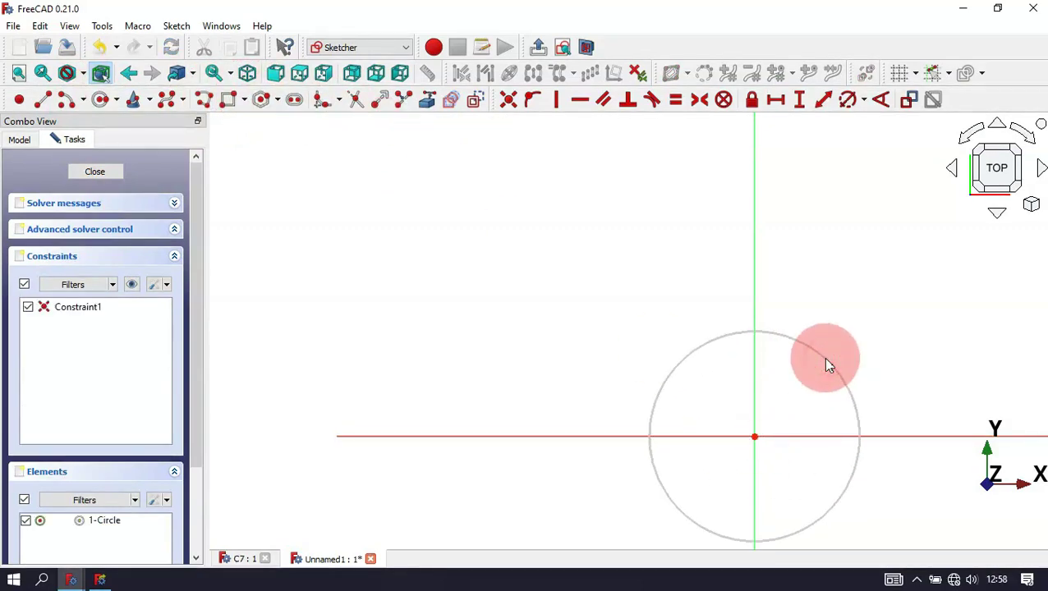
# Constrain the circle's diameter to 30 mm and close the sketch.
pyautogui.click(850, 99)
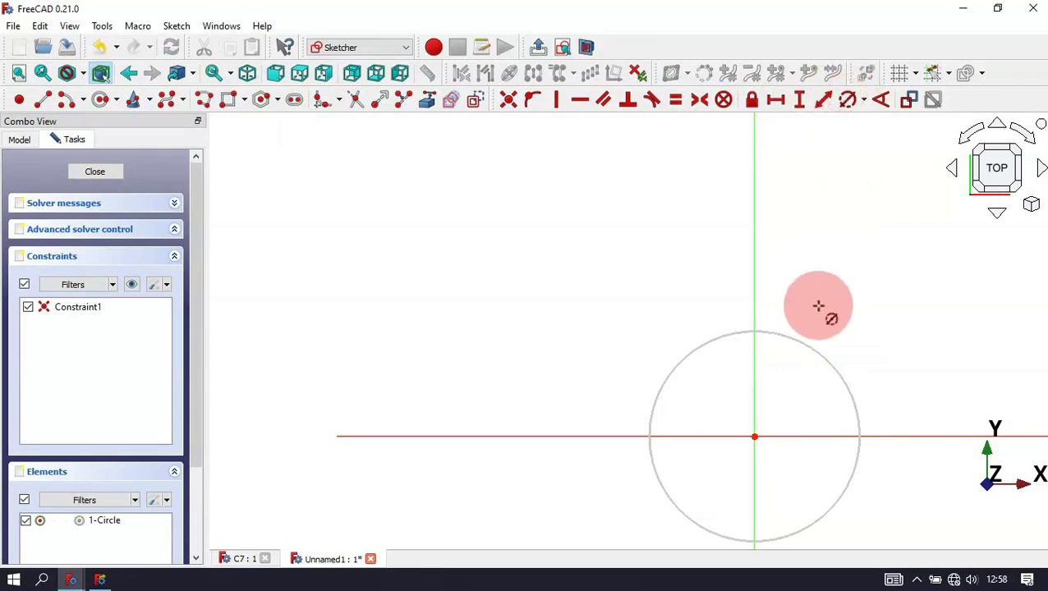
pyautogui.click(800, 345)
pyautogui.write('30')
pyautogui.press('Return')
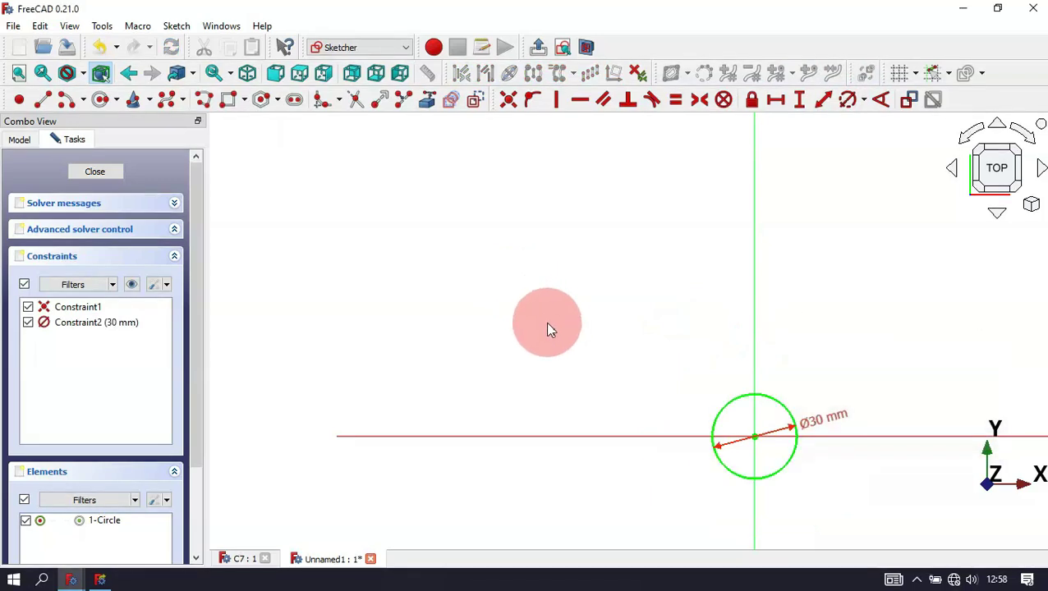
pyautogui.click(547, 326)
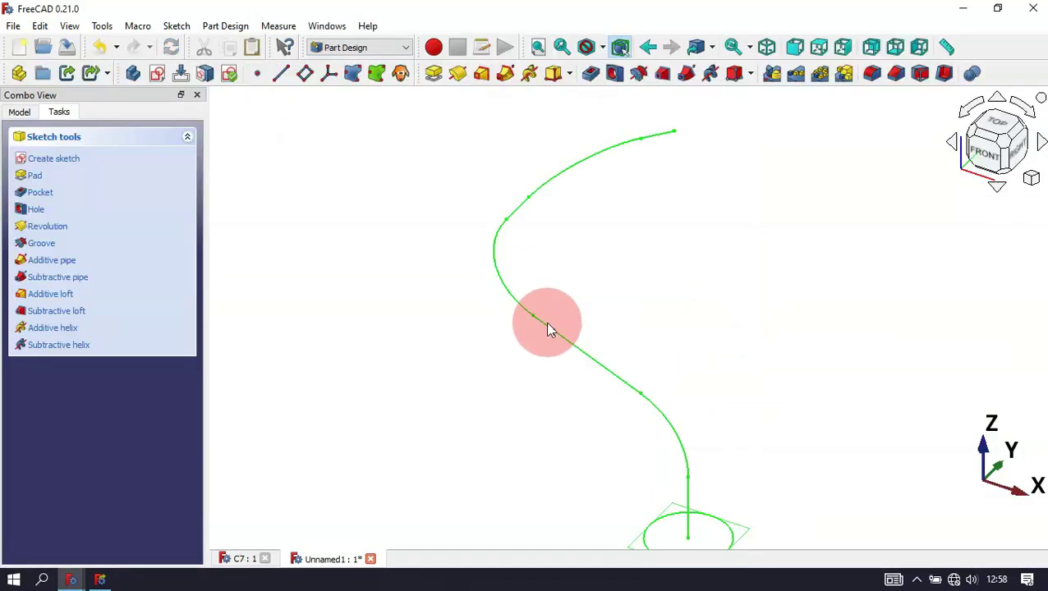
pyautogui.click(395, 296)
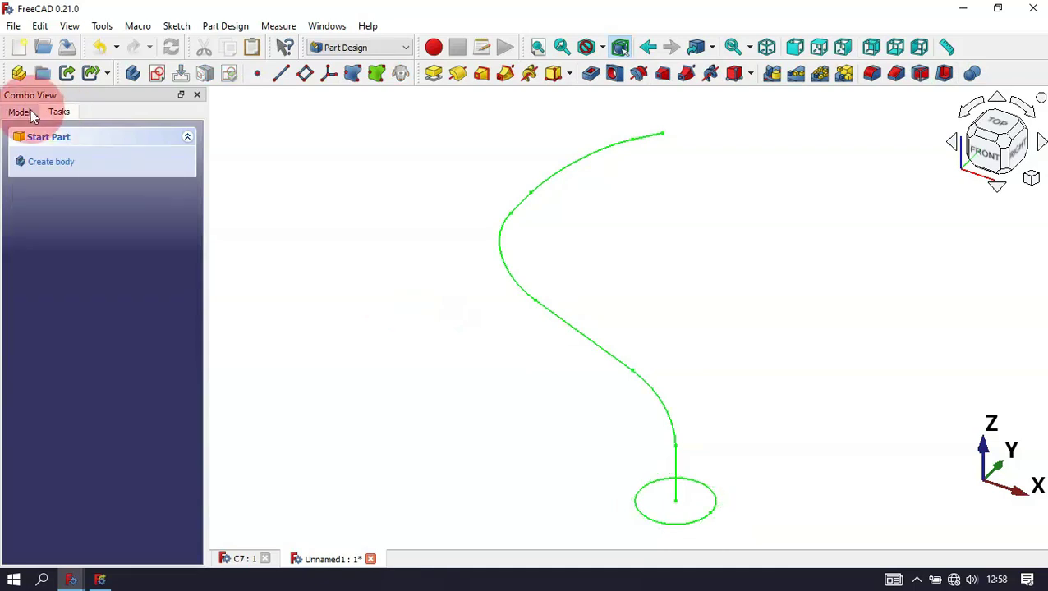
# Rename the circle sketch Sketch003 as Profile.
pyautogui.click(21, 112)
pyautogui.click(87, 238)
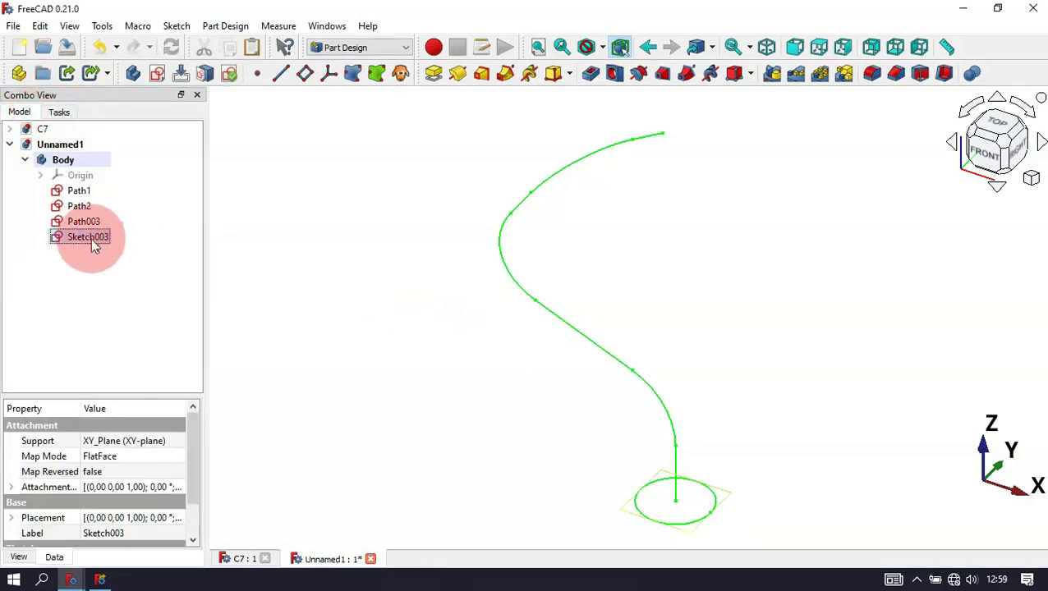
pyautogui.click(85, 240)
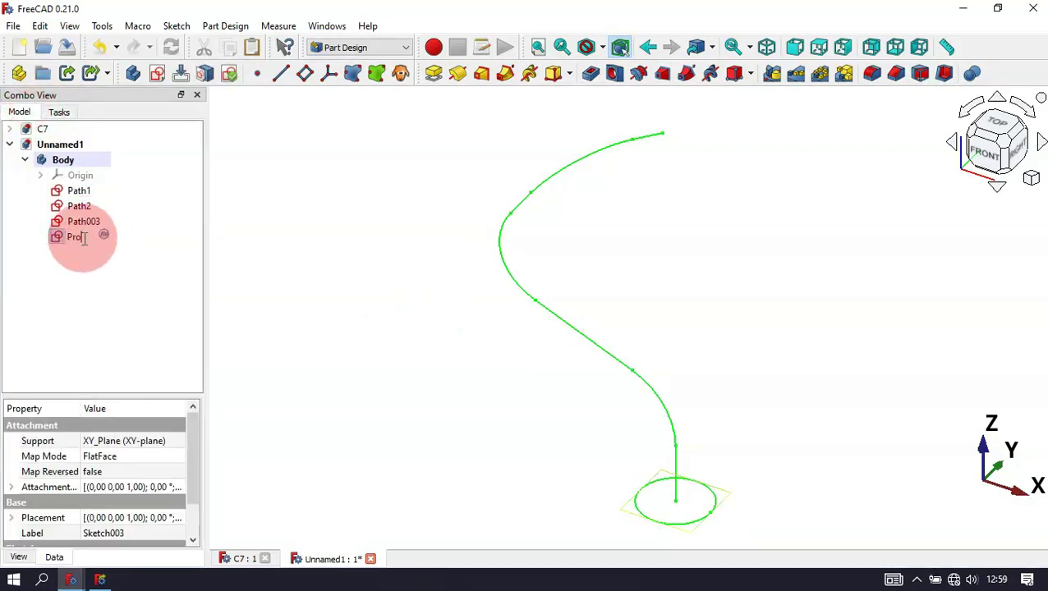
pyautogui.press('Return')
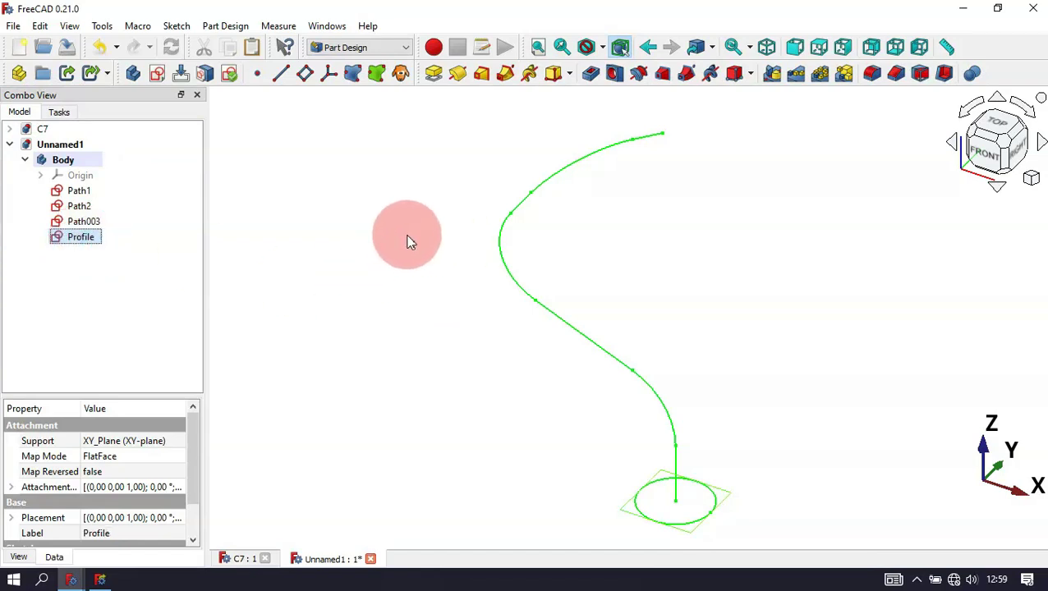
# In the Part workbench, use the shape builder to create one wire from all the edges of the three path sketches.
pyautogui.click(398, 47)
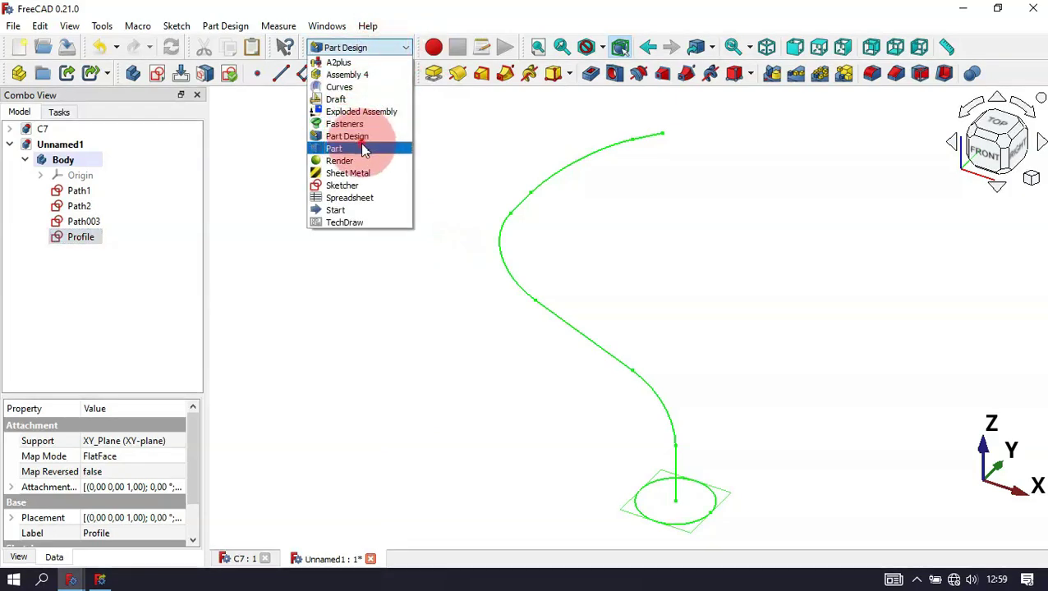
pyautogui.click(364, 148)
pyautogui.click(700, 196)
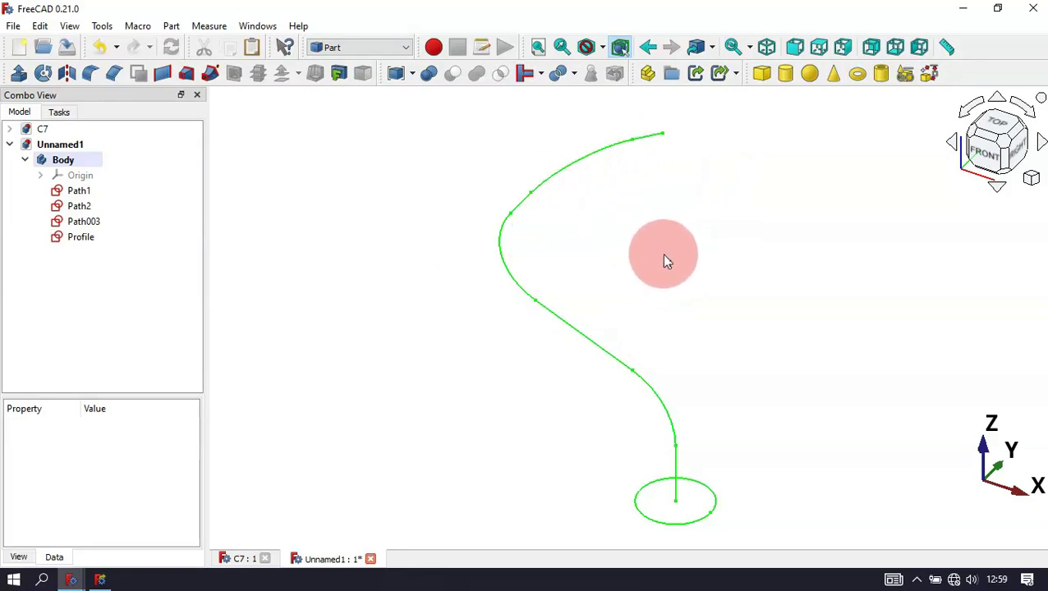
pyautogui.click(929, 74)
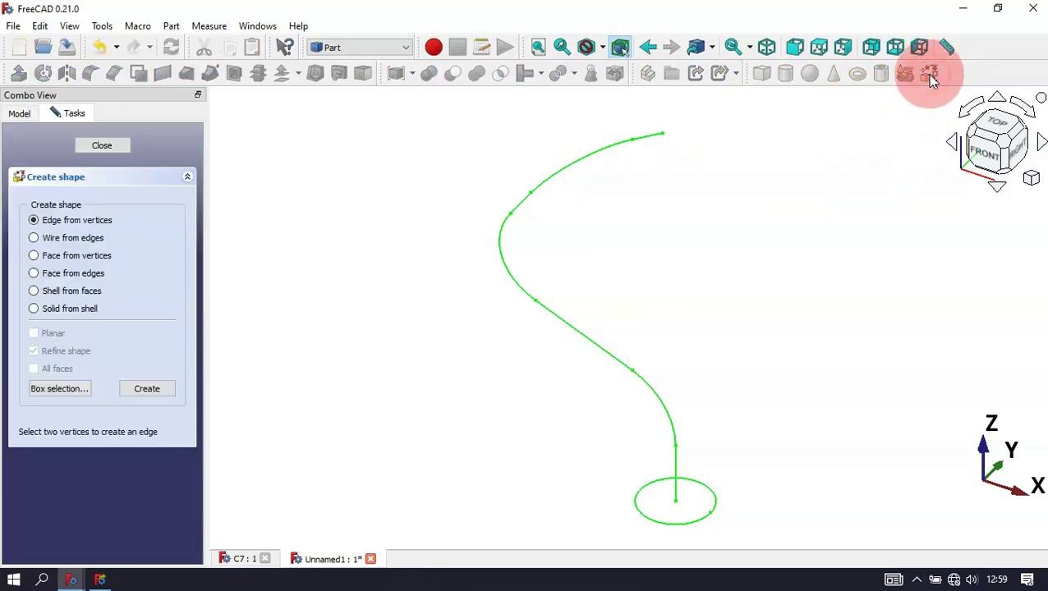
pyautogui.click(87, 239)
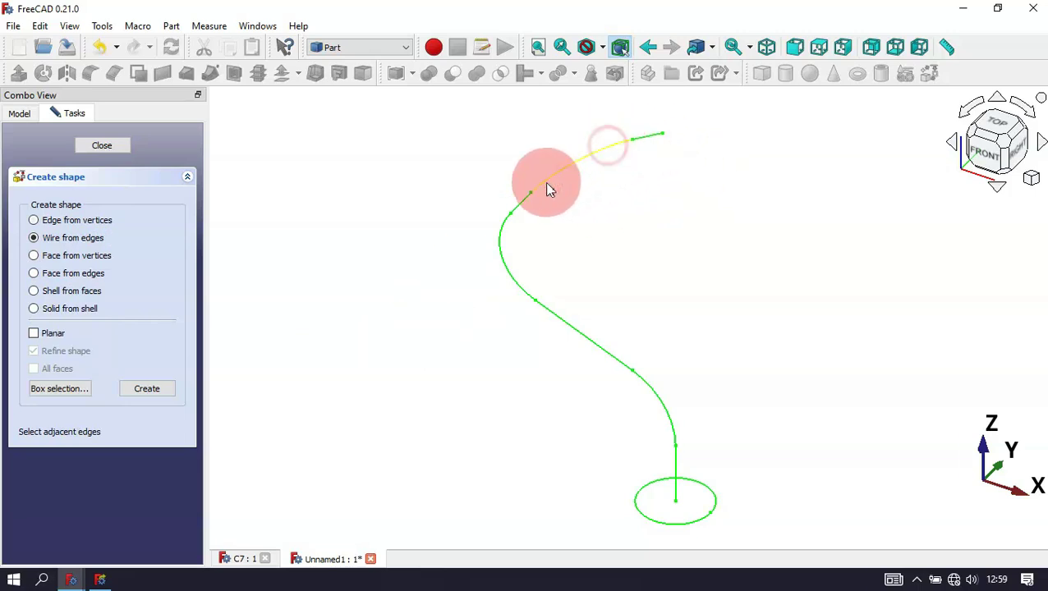
pyautogui.click(663, 402)
pyautogui.click(675, 468)
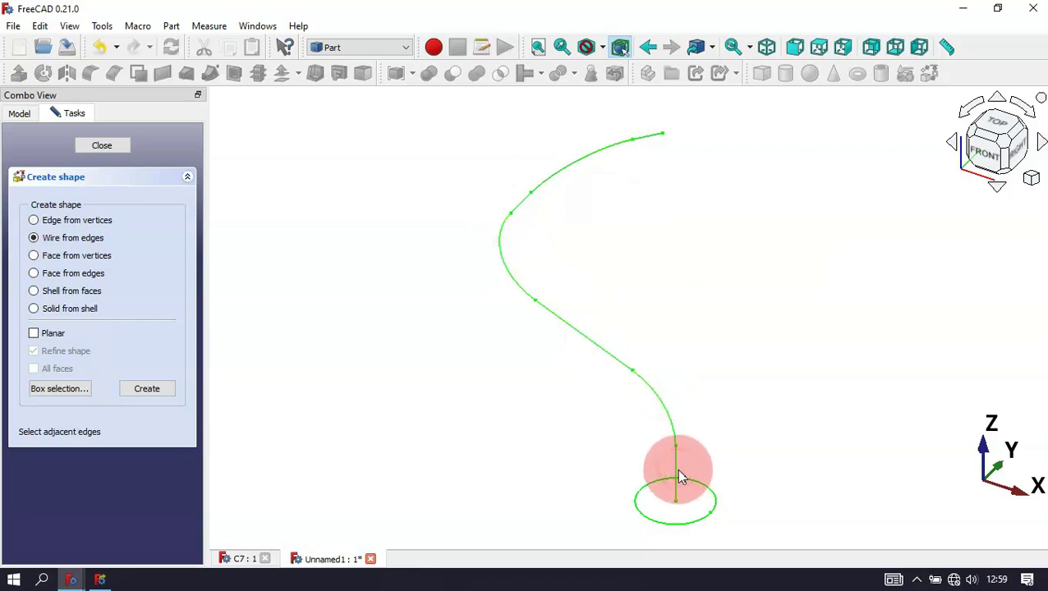
pyautogui.click(147, 388)
pyautogui.click(102, 148)
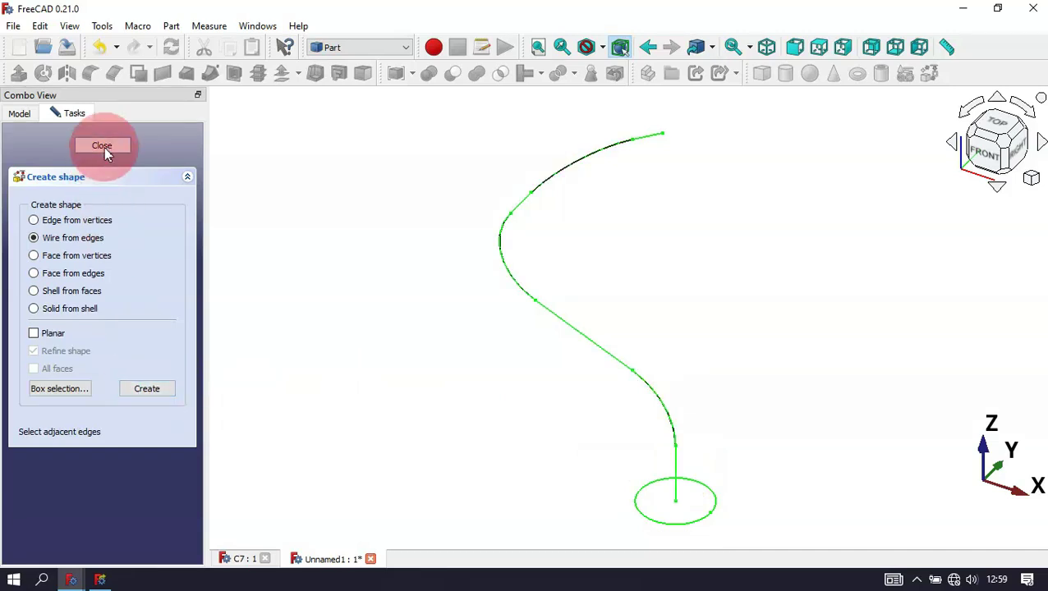
pyautogui.click(251, 296)
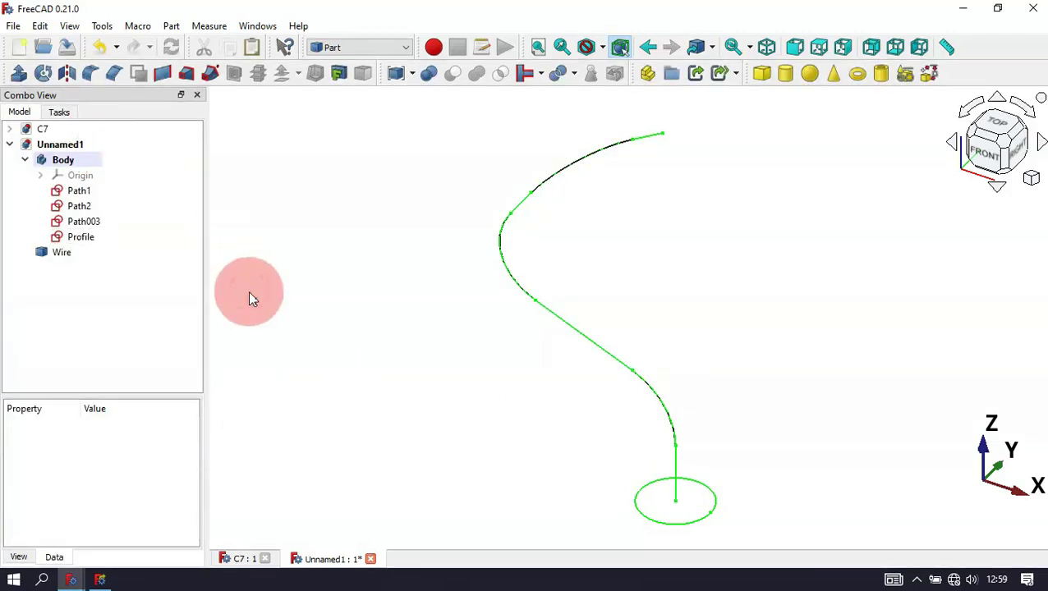
# Hide the Path1, Path2 and Path003 sketches, leaving the wire and the Profile sketch shown.
pyautogui.click(79, 190)
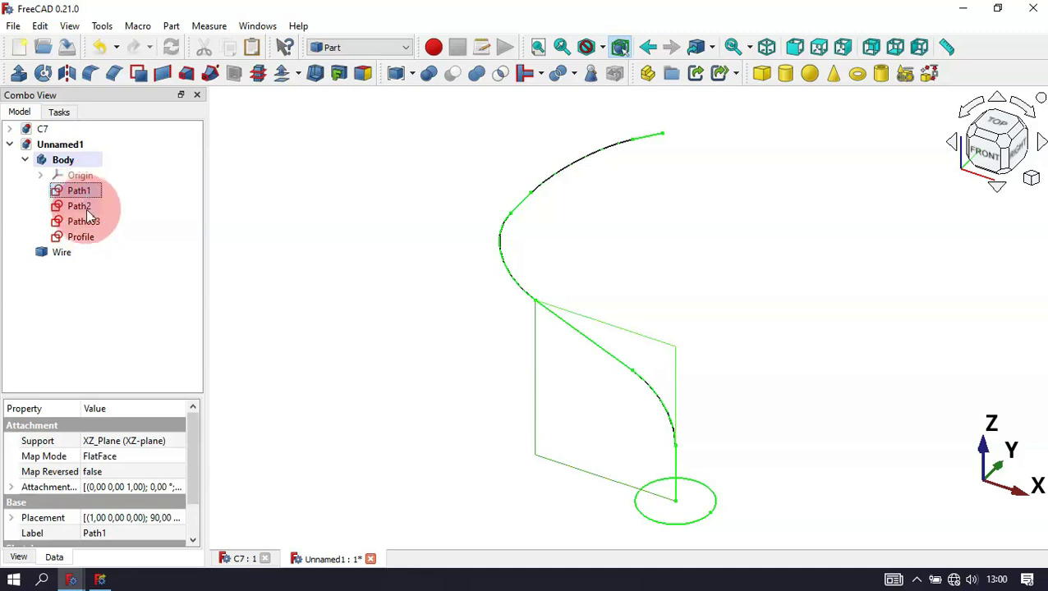
pyautogui.keyDown('shift'); pyautogui.click(91, 222); pyautogui.keyUp('shift')
pyautogui.press('space')
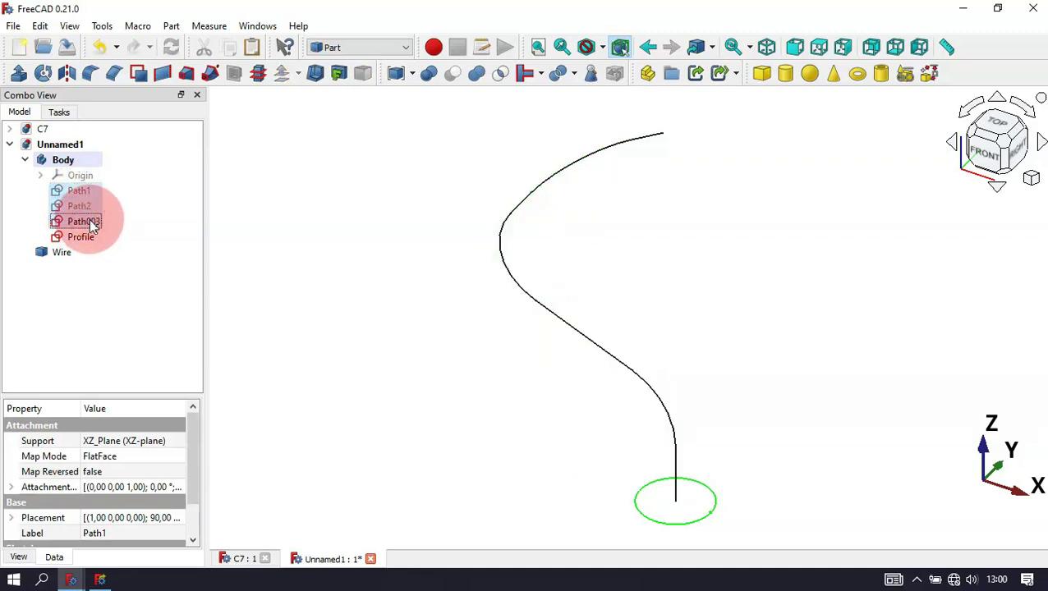
# View the finished flanged pipe in the C7 document and return to the working document.
pyautogui.click(388, 261)
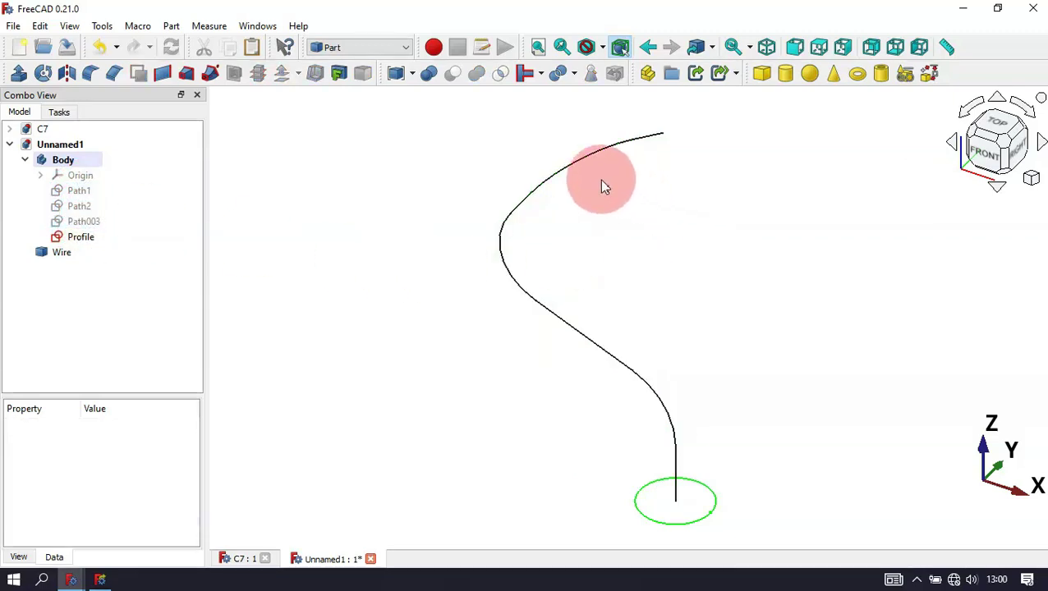
pyautogui.moveTo(510, 313); pyautogui.dragTo(489, 335, button='middle')
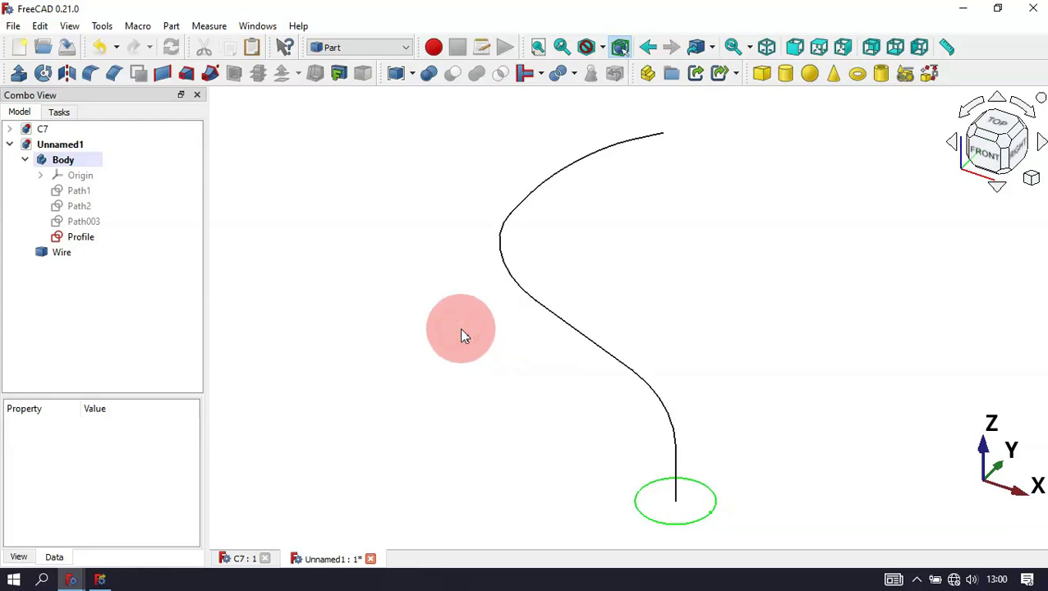
pyautogui.click(240, 558)
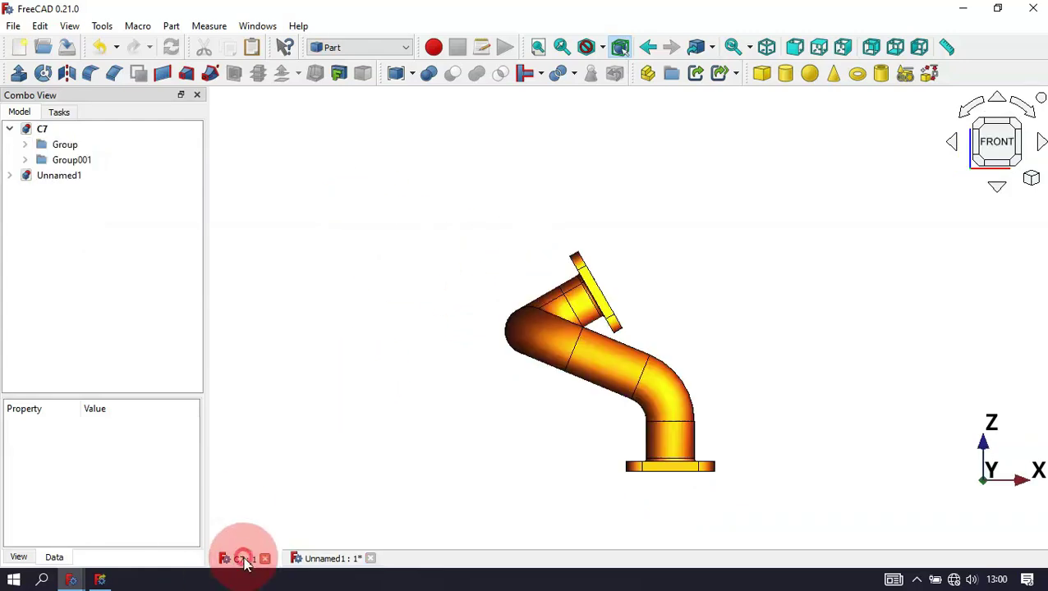
pyautogui.click(337, 558)
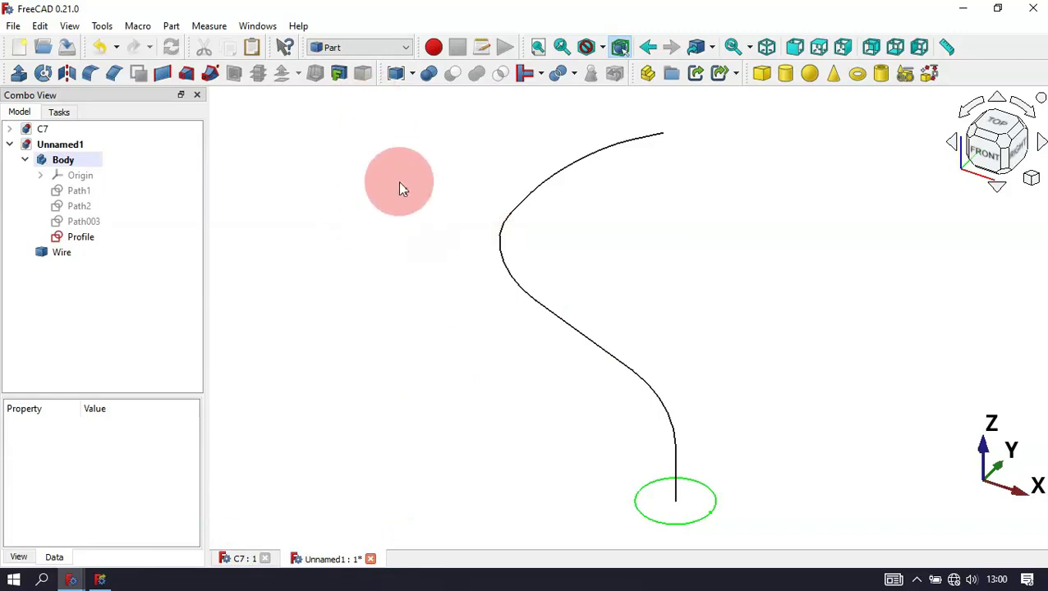
# Switch to the Part Design workbench and show the model tree again.
pyautogui.click(374, 48)
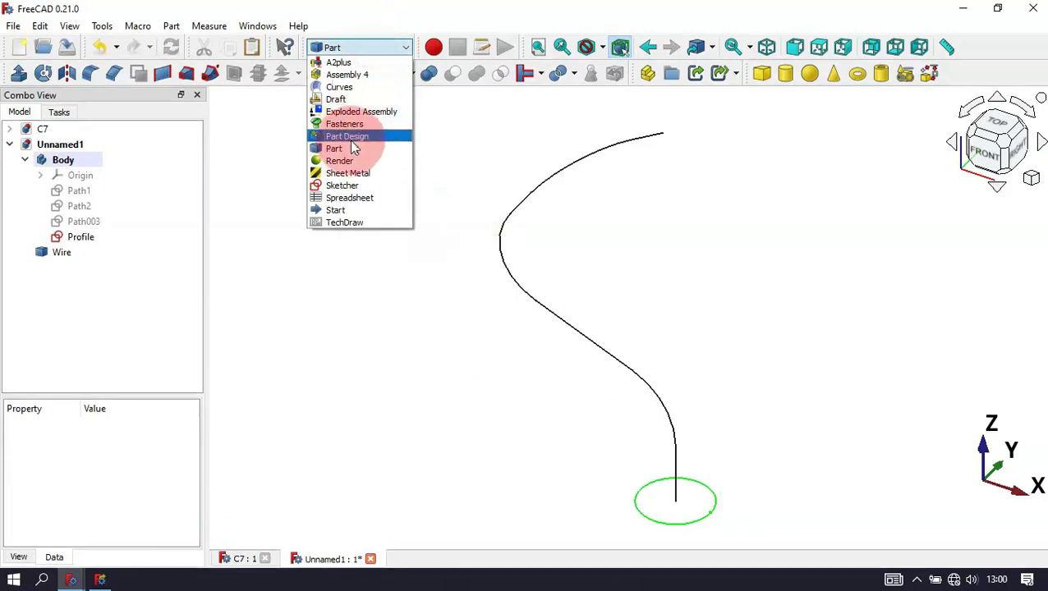
pyautogui.click(370, 136)
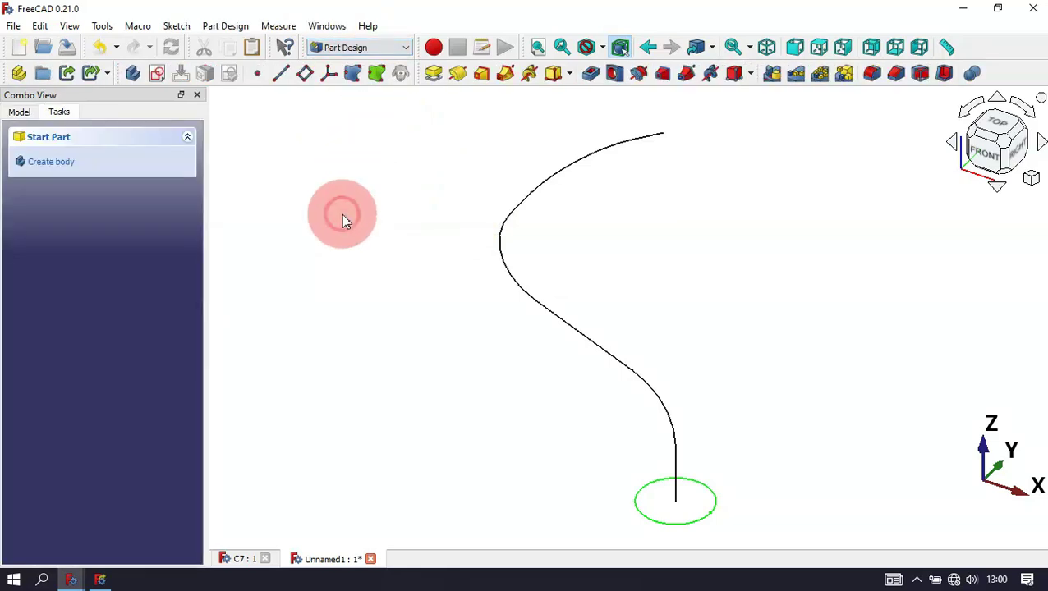
pyautogui.click(21, 112)
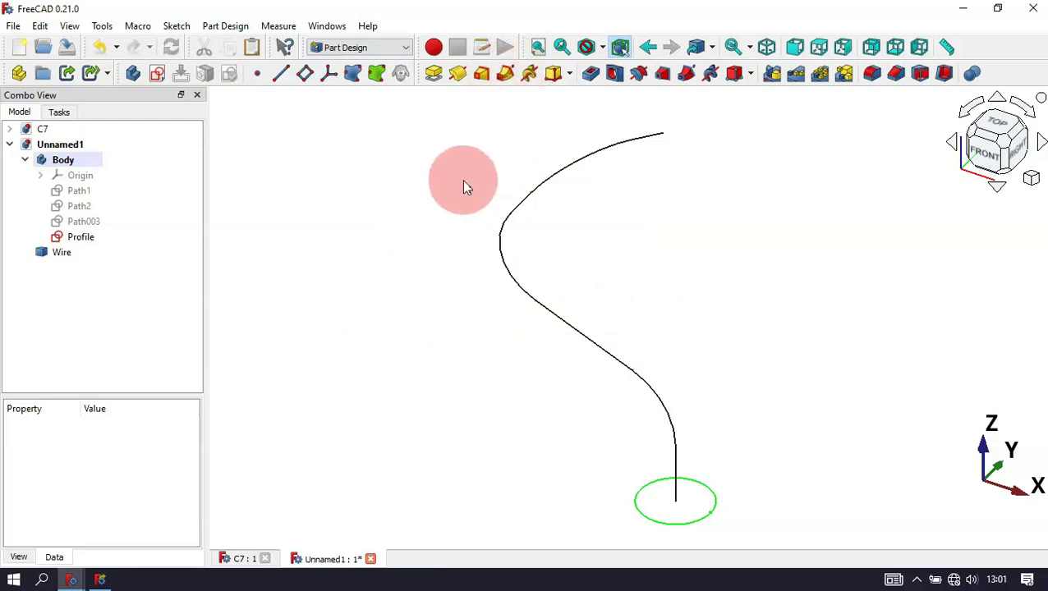
# Create a shape binder of the Wire object inside the Body.
pyautogui.click(70, 252)
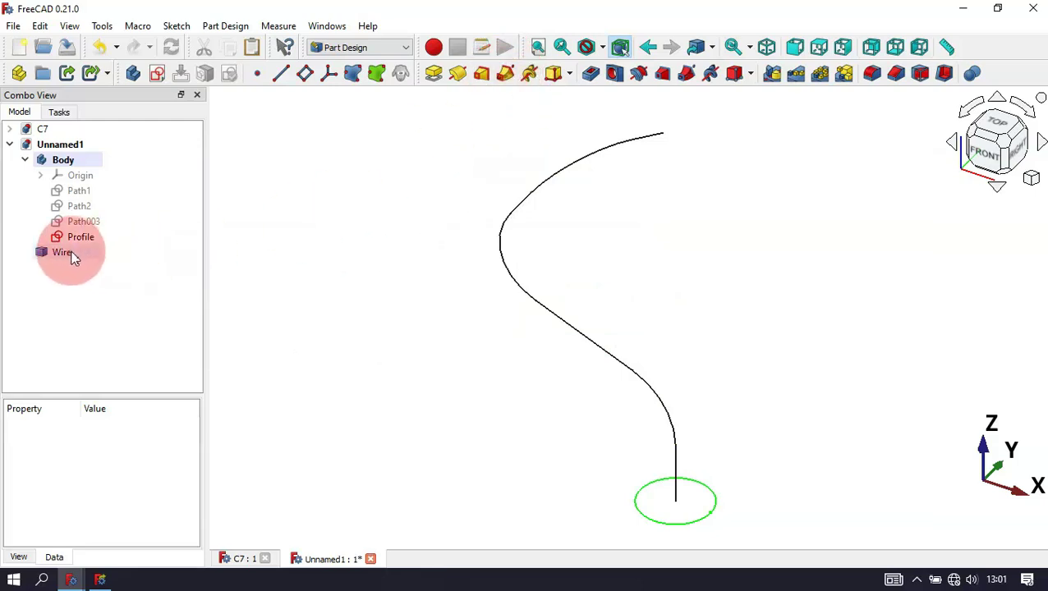
pyautogui.click(86, 164)
pyautogui.click(342, 239)
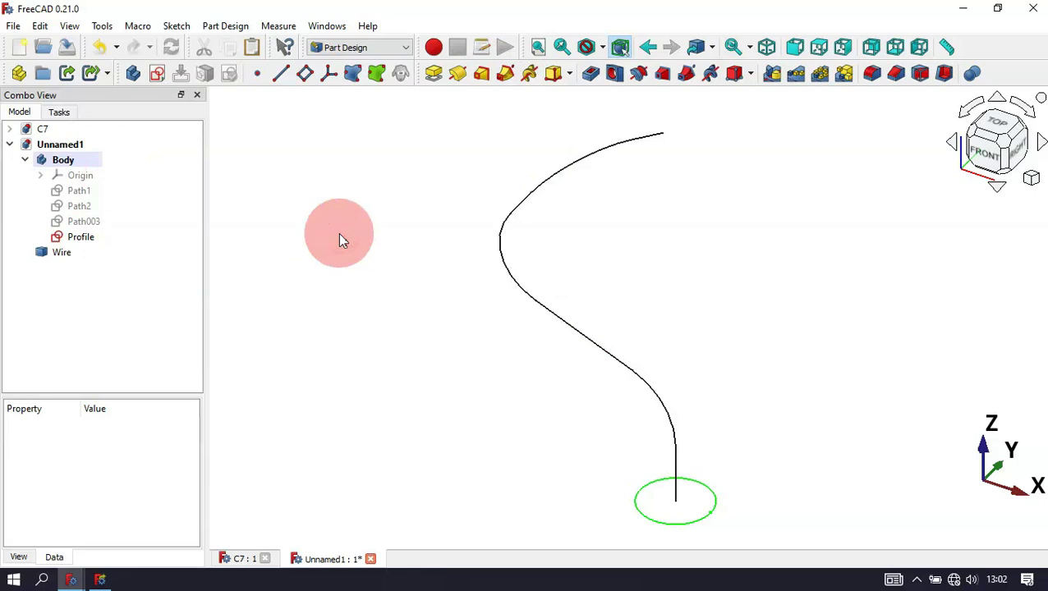
pyautogui.click(353, 75)
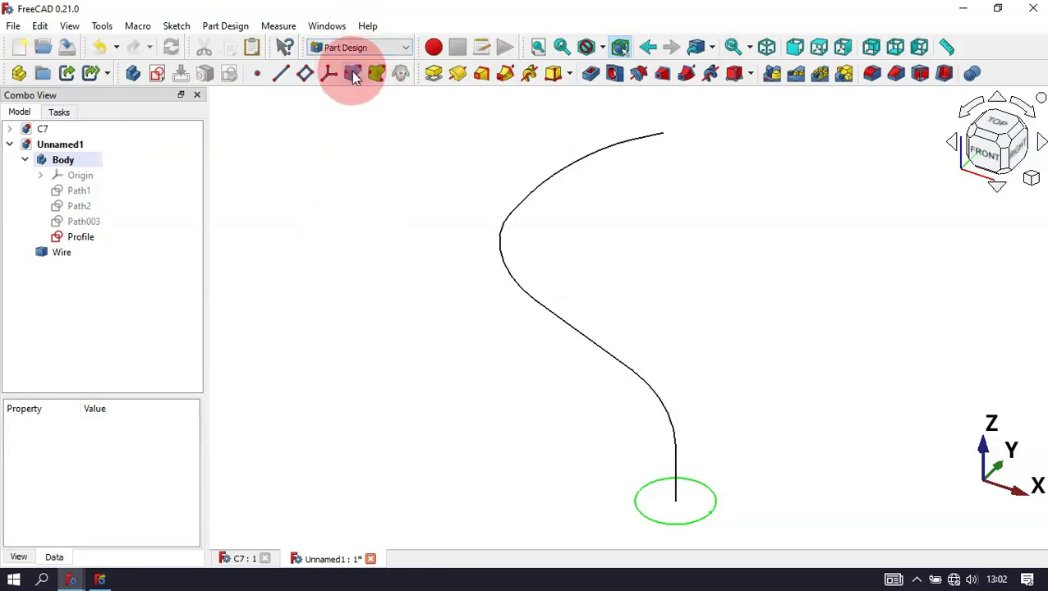
pyautogui.click(92, 255)
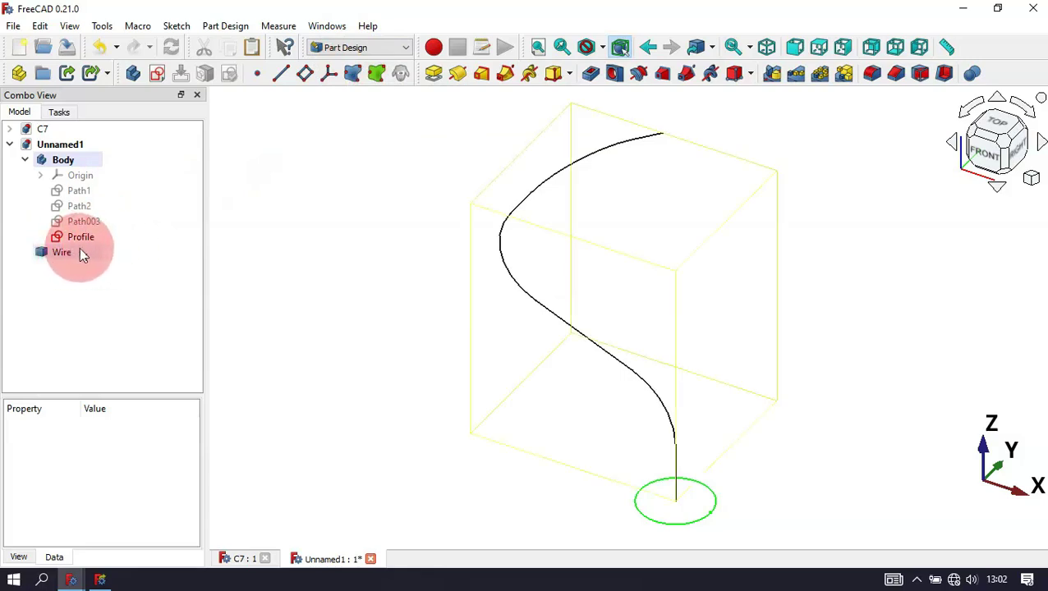
pyautogui.click(85, 163)
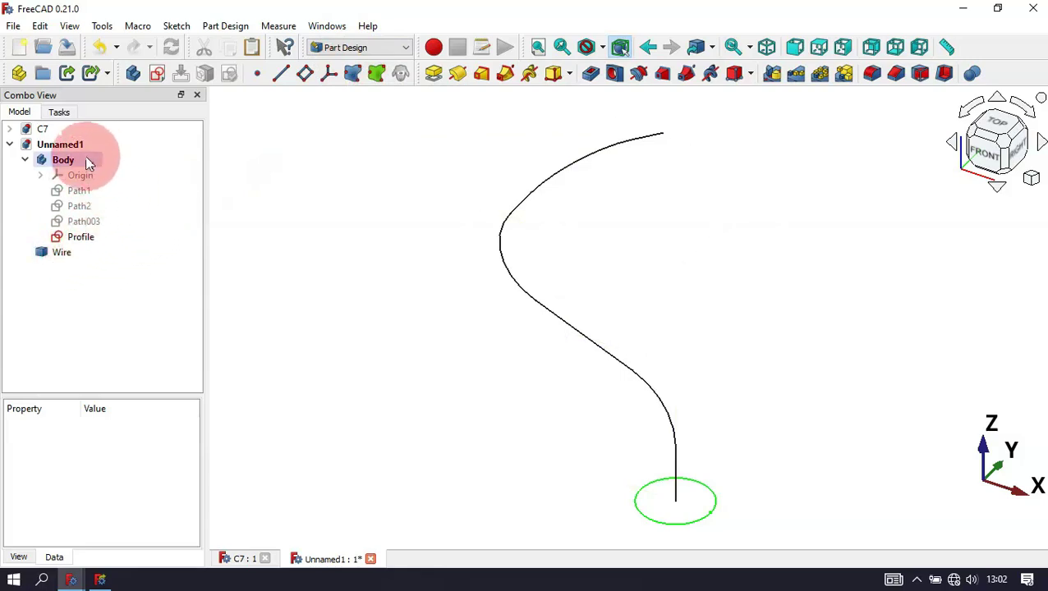
pyautogui.click(133, 264)
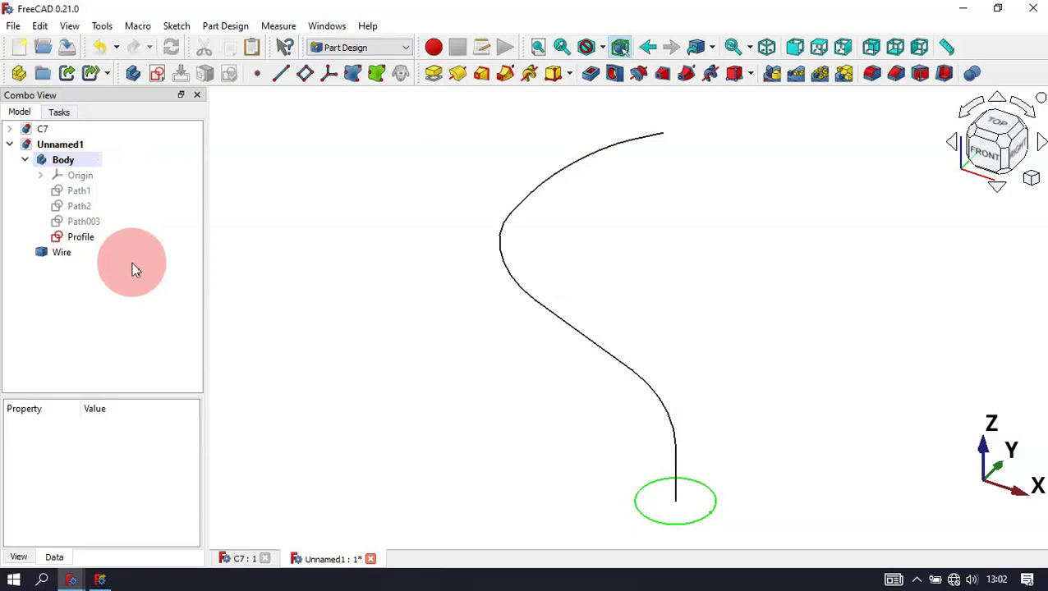
pyautogui.click(79, 253)
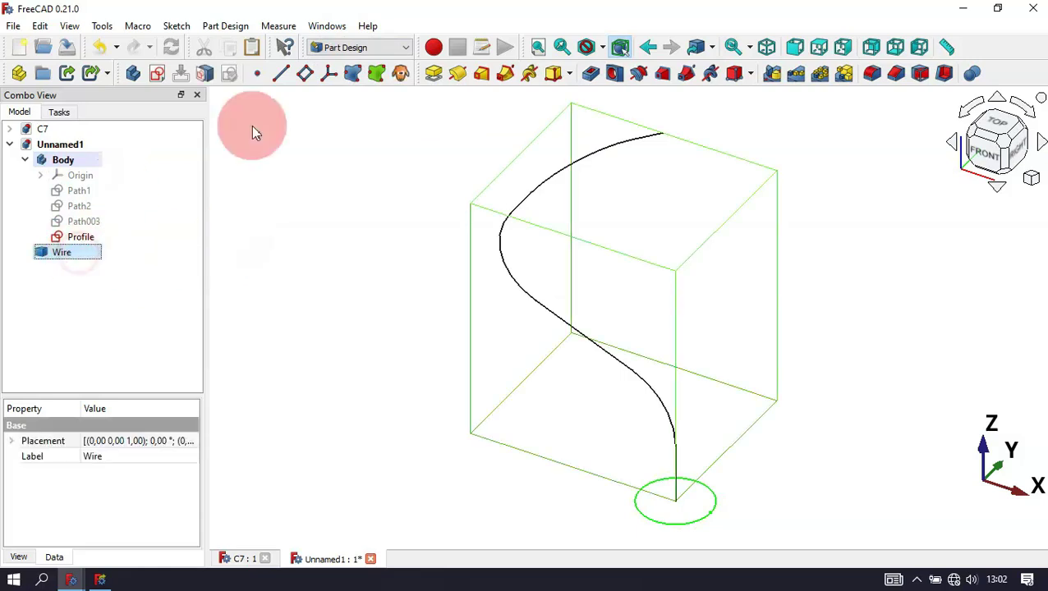
pyautogui.click(354, 75)
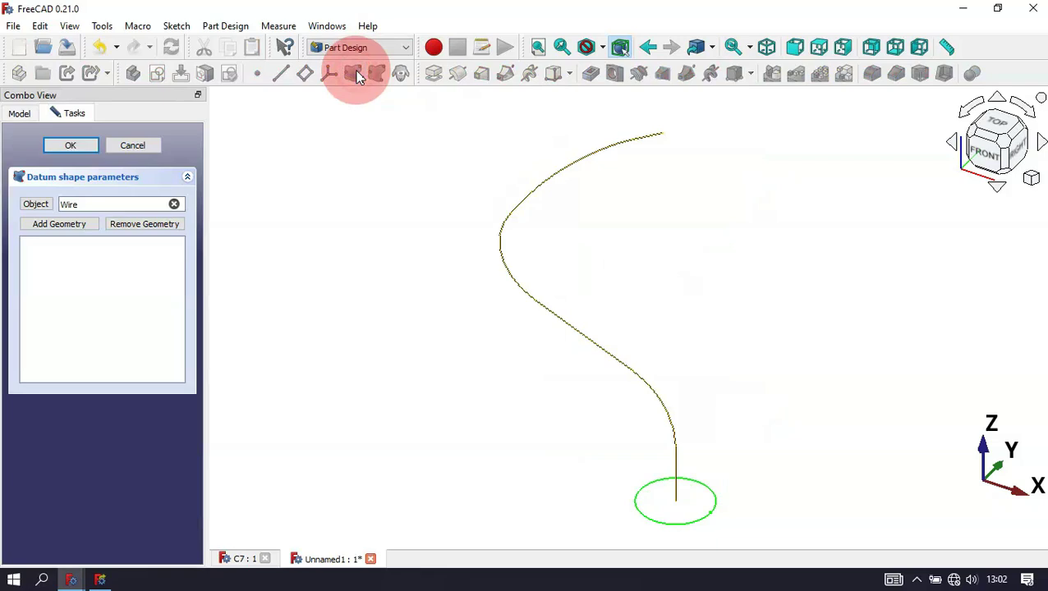
pyautogui.click(73, 146)
pyautogui.click(311, 254)
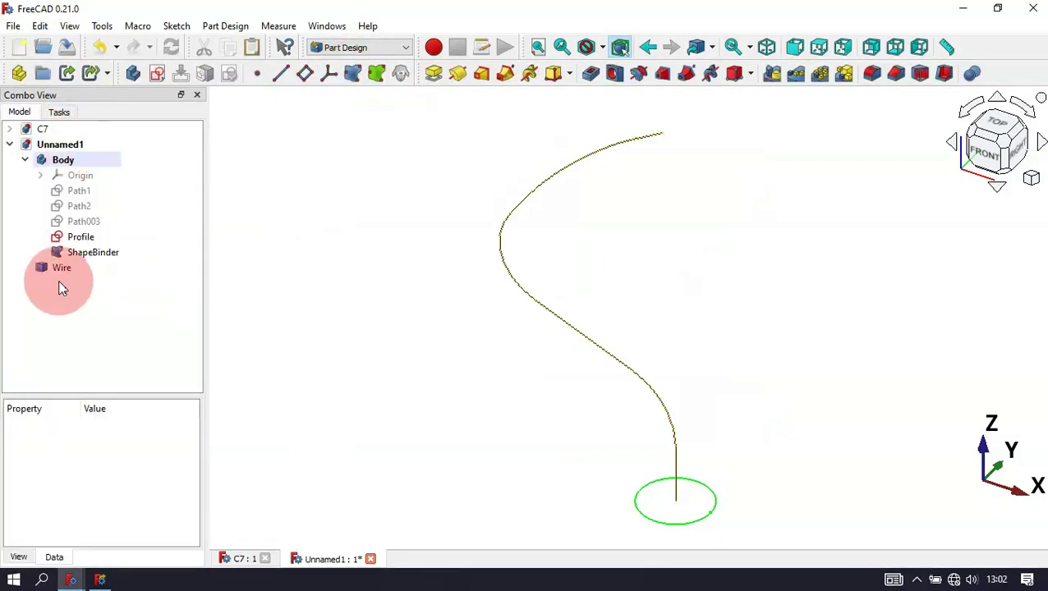
# Hide the original Wire object, leaving the shape binder and the Profile sketch shown.
pyautogui.click(77, 268)
pyautogui.press('space')
pyautogui.click(486, 342)
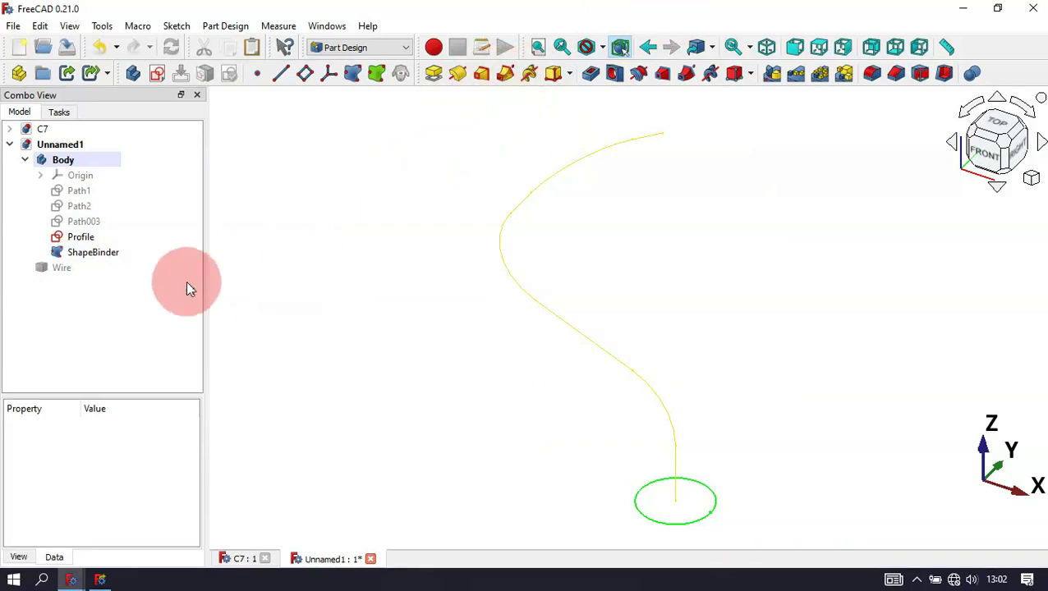
# Create an additive pipe by sweeping the Profile sketch along the whole ShapeBinder path.
pyautogui.click(82, 238)
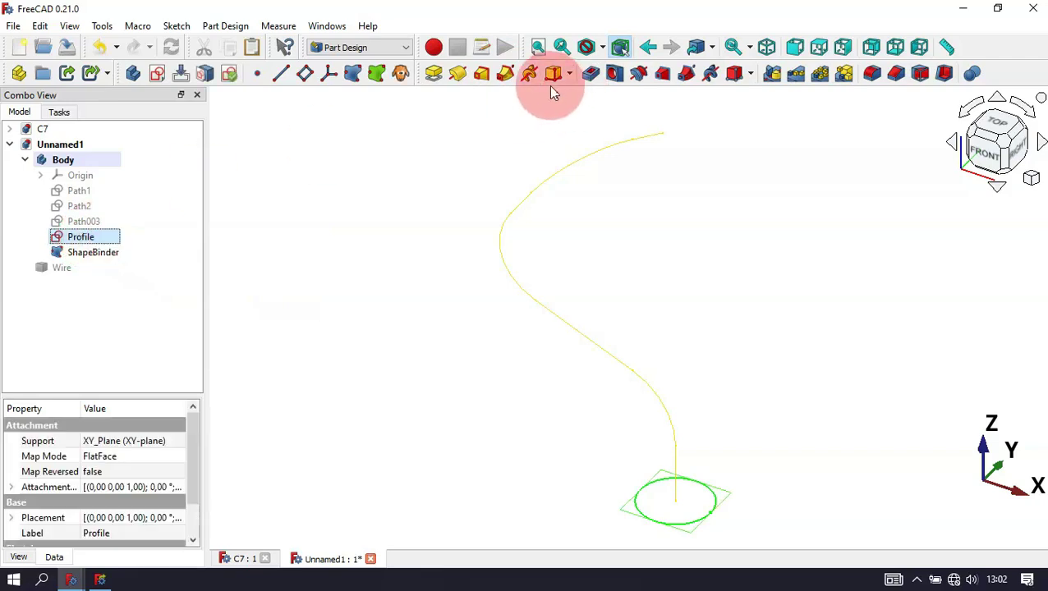
pyautogui.click(507, 81)
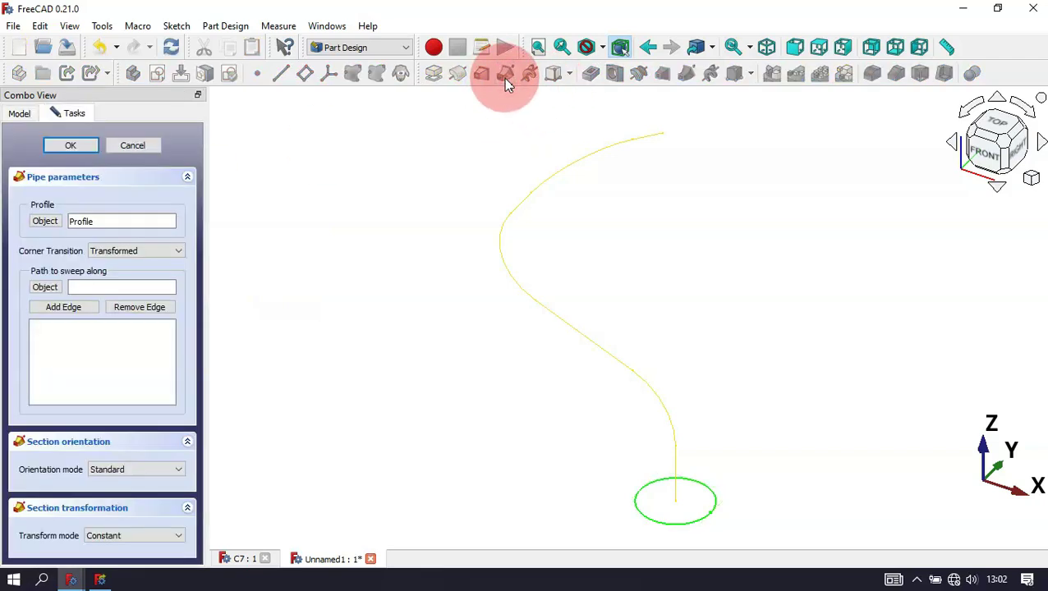
pyautogui.click(51, 286)
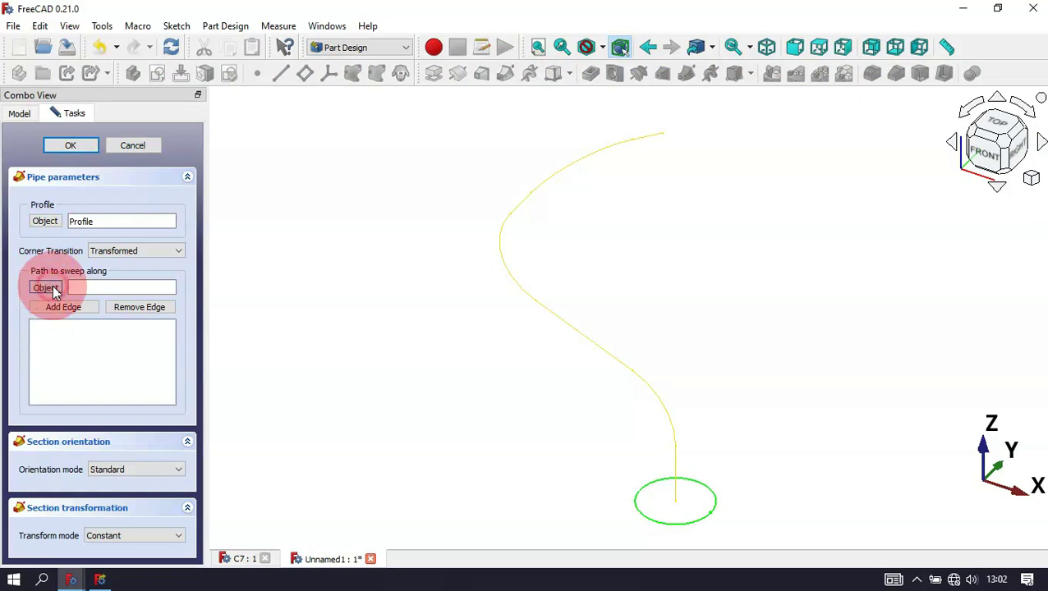
pyautogui.click(587, 343)
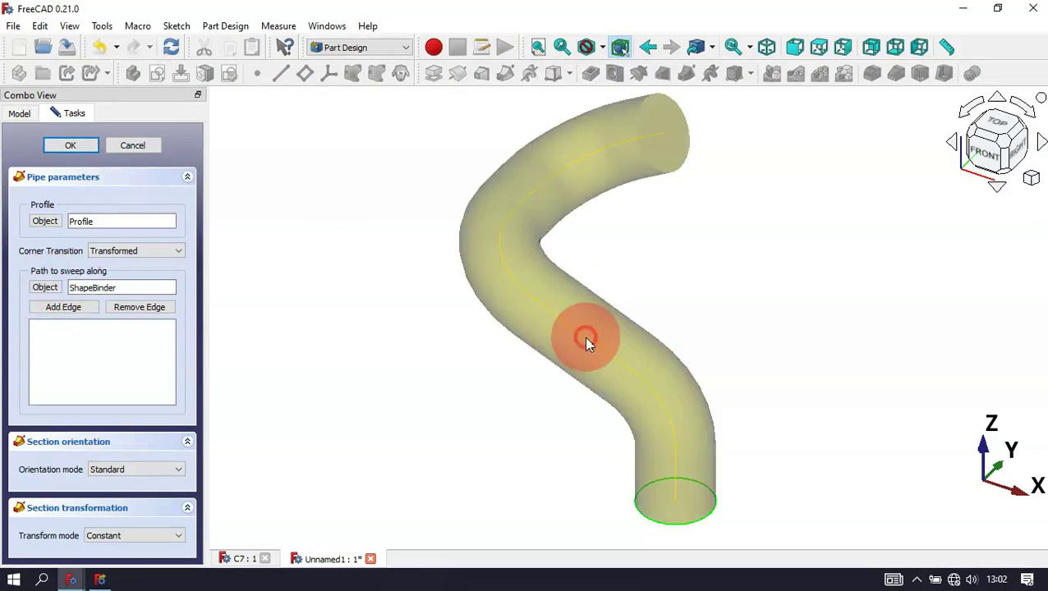
pyautogui.click(70, 146)
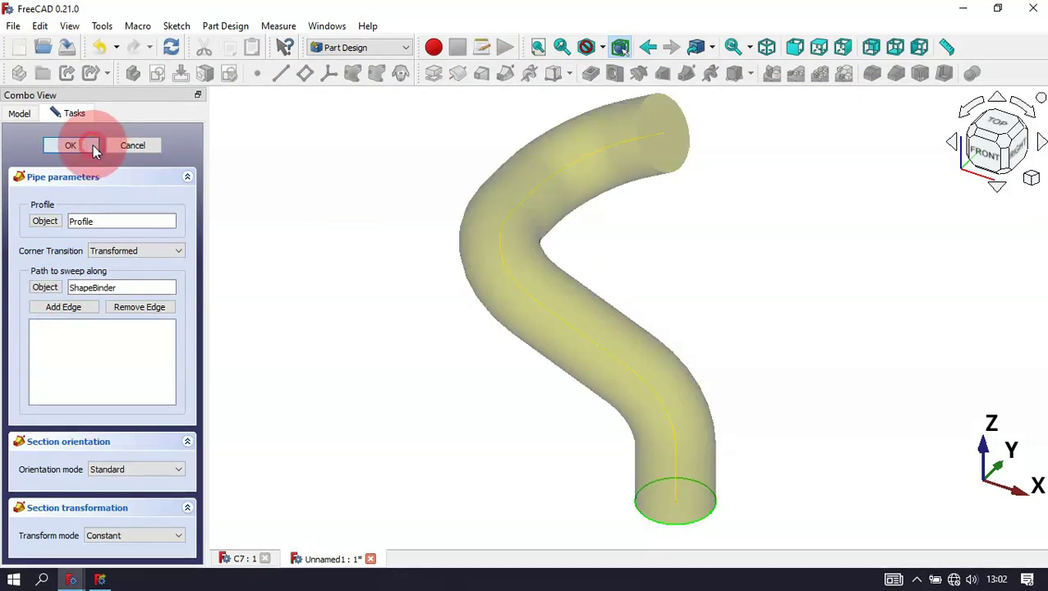
# Examine the swept pipe from several angles and compare it with the finished flanged pipe in the C7 document.
pyautogui.moveTo(802, 246); pyautogui.dragTo(851, 206, button='middle')
pyautogui.press('0')
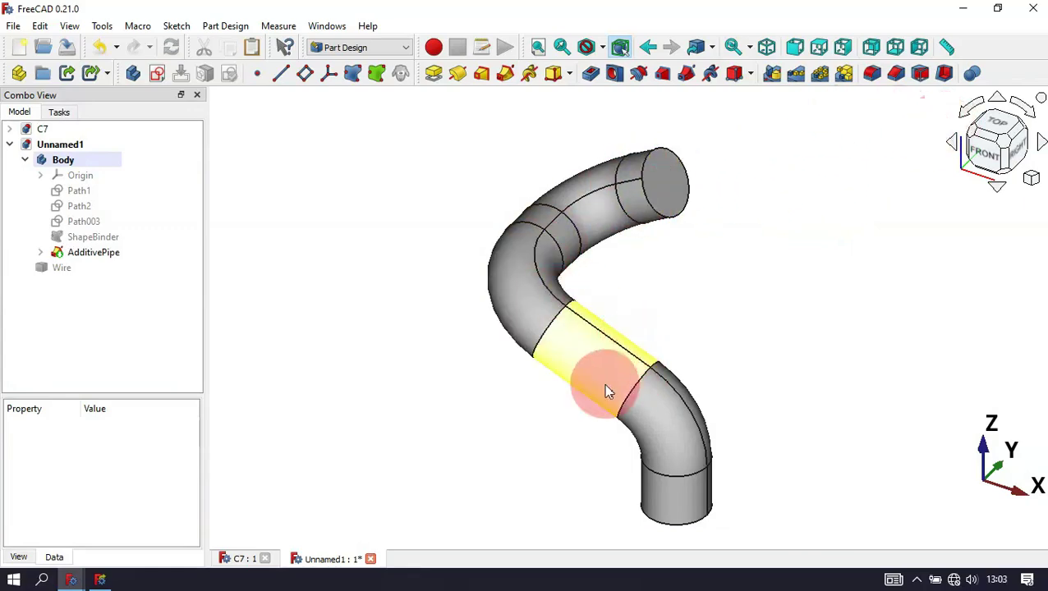
pyautogui.click(254, 567)
pyautogui.moveTo(730, 320); pyautogui.dragTo(662, 246)
pyautogui.click(720, 247)
pyautogui.moveTo(780, 325); pyautogui.dragTo(482, 503)
pyautogui.click(346, 562)
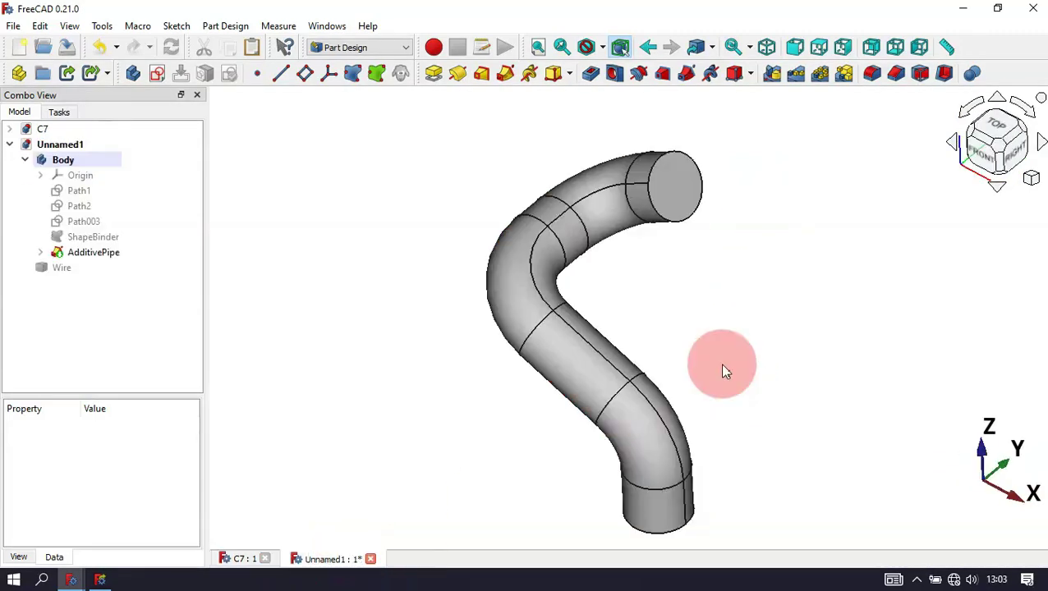
pyautogui.moveTo(840, 334); pyautogui.dragTo(975, 39)
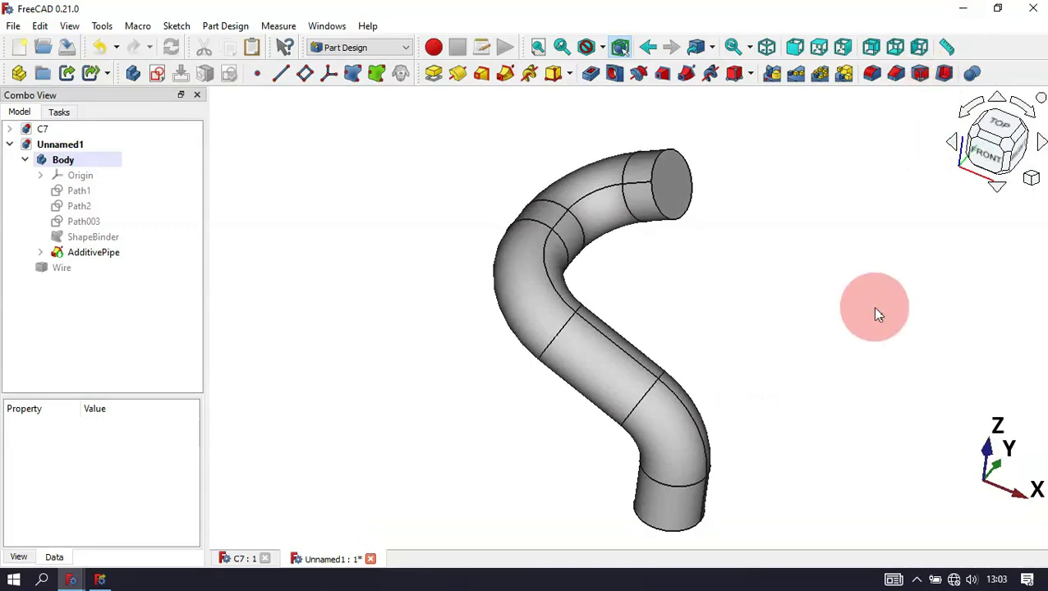
# Hollow the pipe with a 2.7 mm thickness applied inwards, opening both end faces.
pyautogui.click(666, 189)
pyautogui.moveTo(759, 330); pyautogui.dragTo(659, 199)
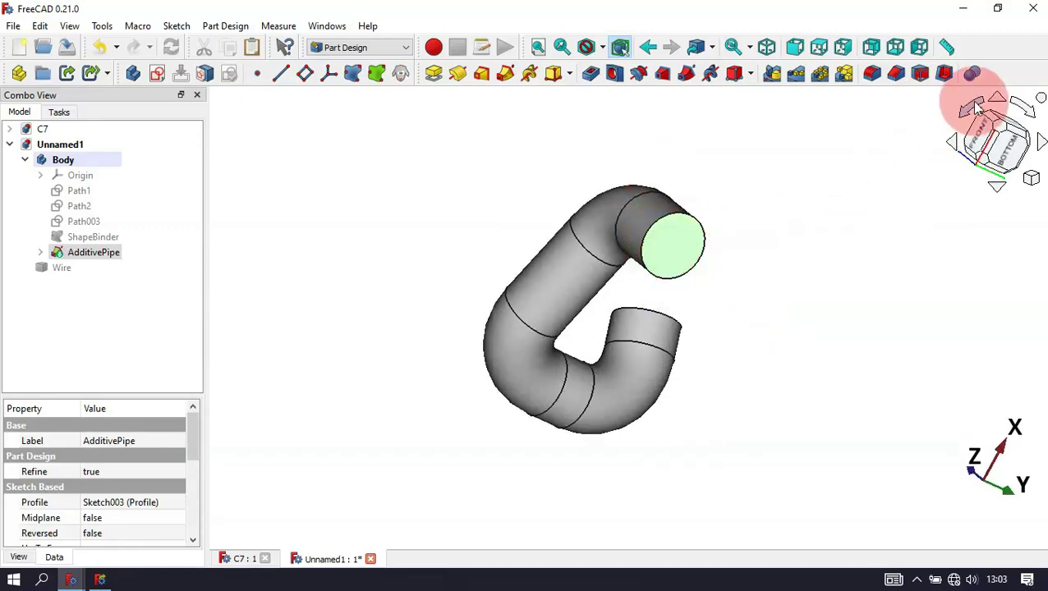
pyautogui.click(944, 74)
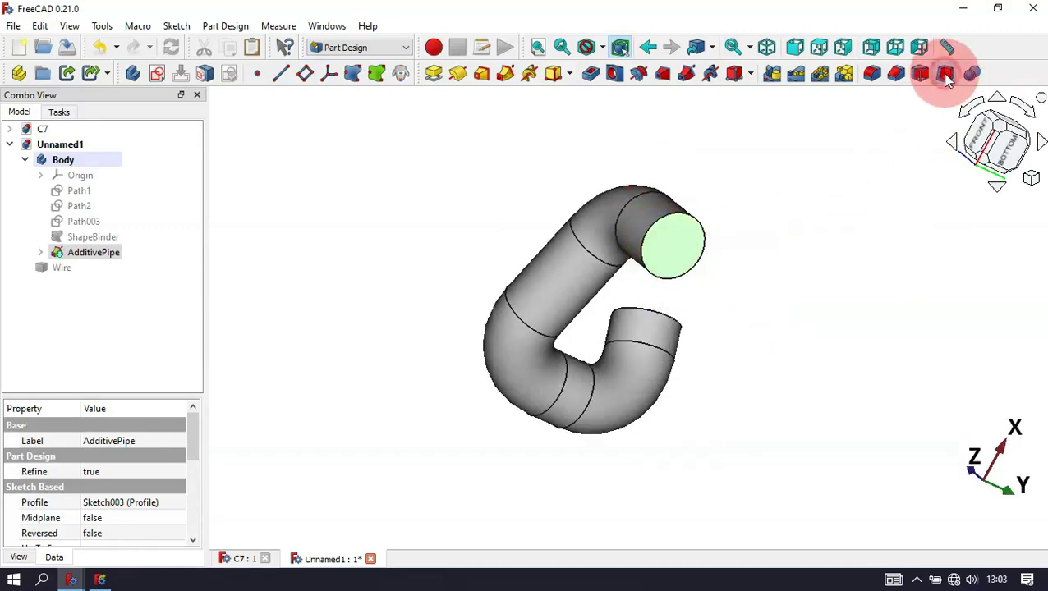
pyautogui.click(87, 451)
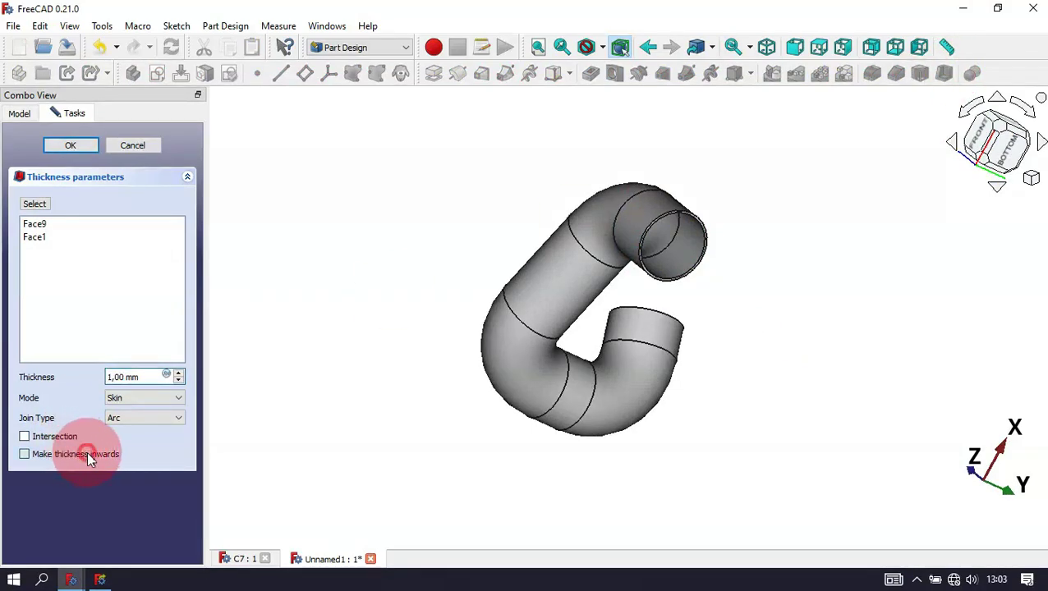
pyautogui.moveTo(146, 377); pyautogui.dragTo(69, 376)
pyautogui.write('2.7')
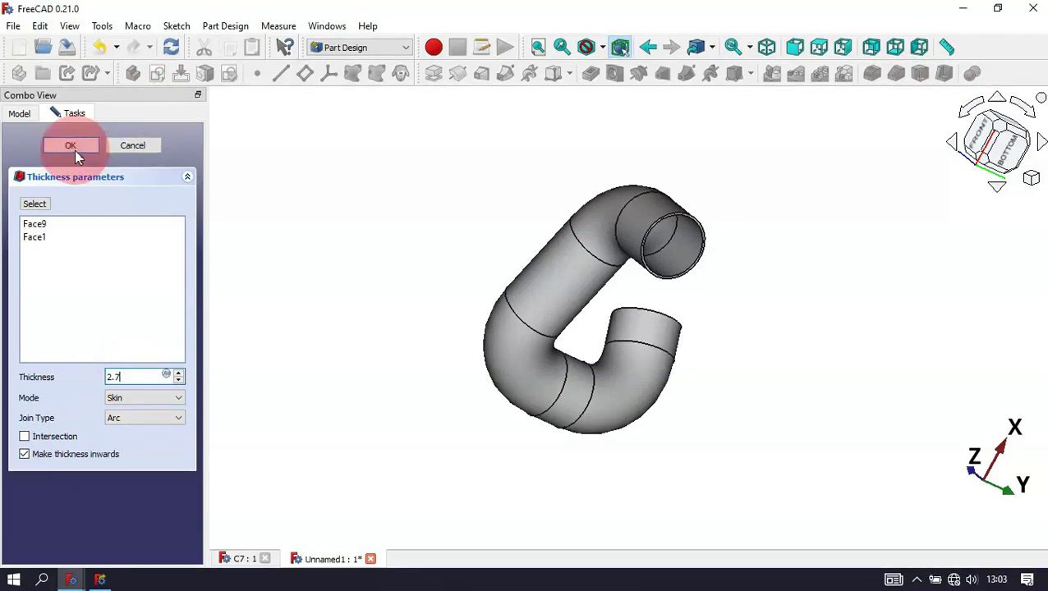
pyautogui.click(71, 146)
# Inspect the hollow pipe, examine the two end flanges in the C7 document, and return to the working document.
pyautogui.moveTo(751, 222); pyautogui.dragTo(677, 204)
pyautogui.press('0')
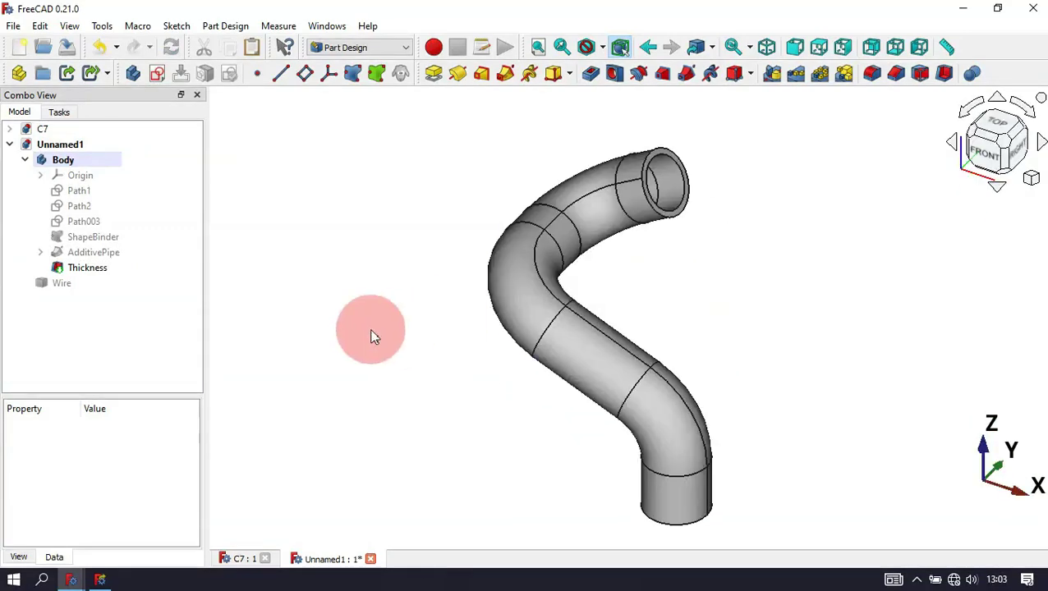
pyautogui.click(240, 559)
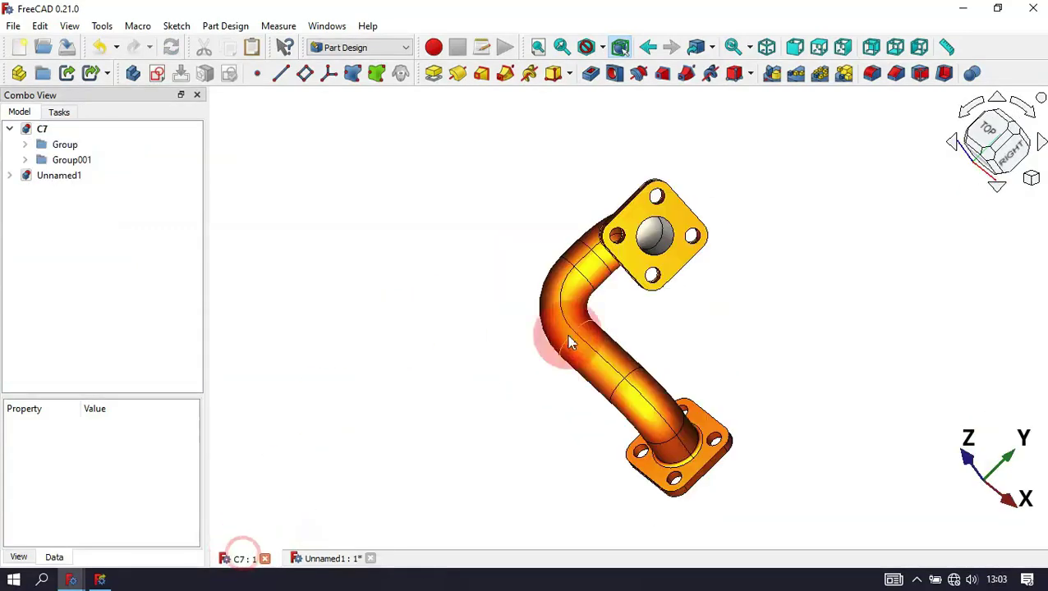
pyautogui.moveTo(712, 235); pyautogui.dragTo(632, 271)
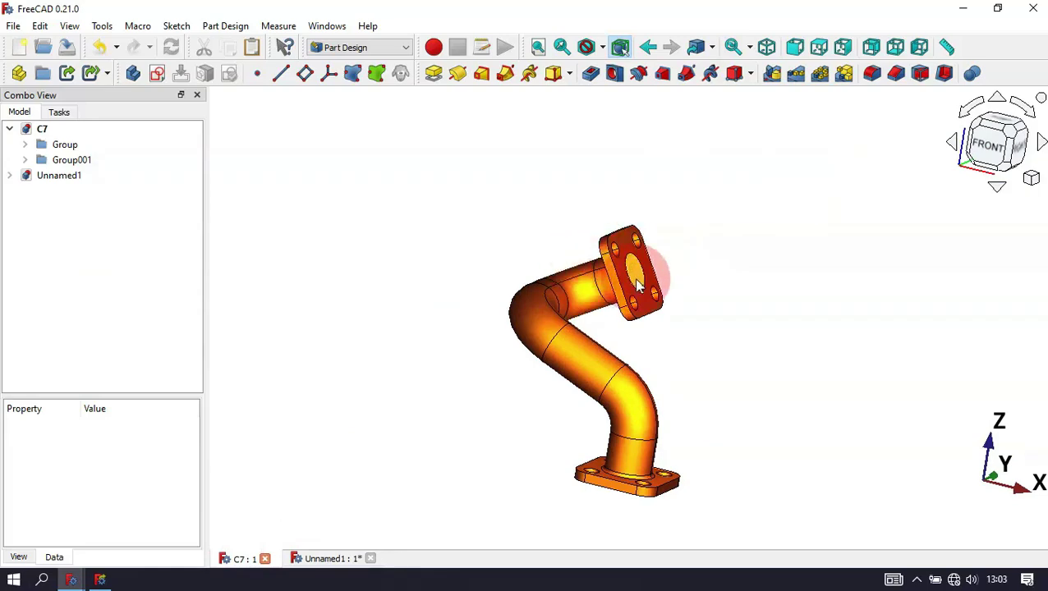
pyautogui.moveTo(708, 475); pyautogui.dragTo(535, 478)
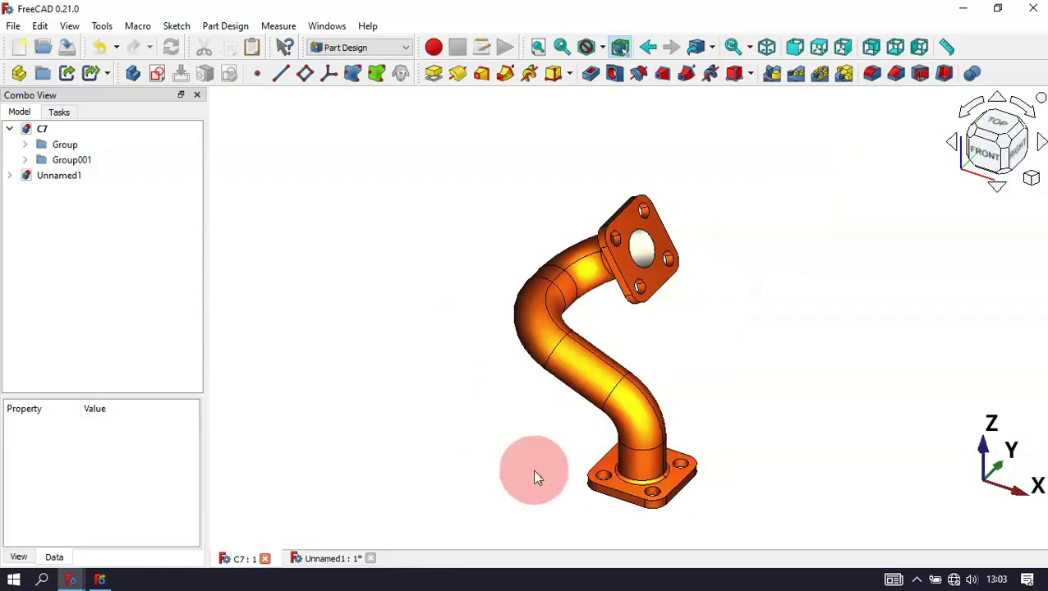
pyautogui.click(345, 559)
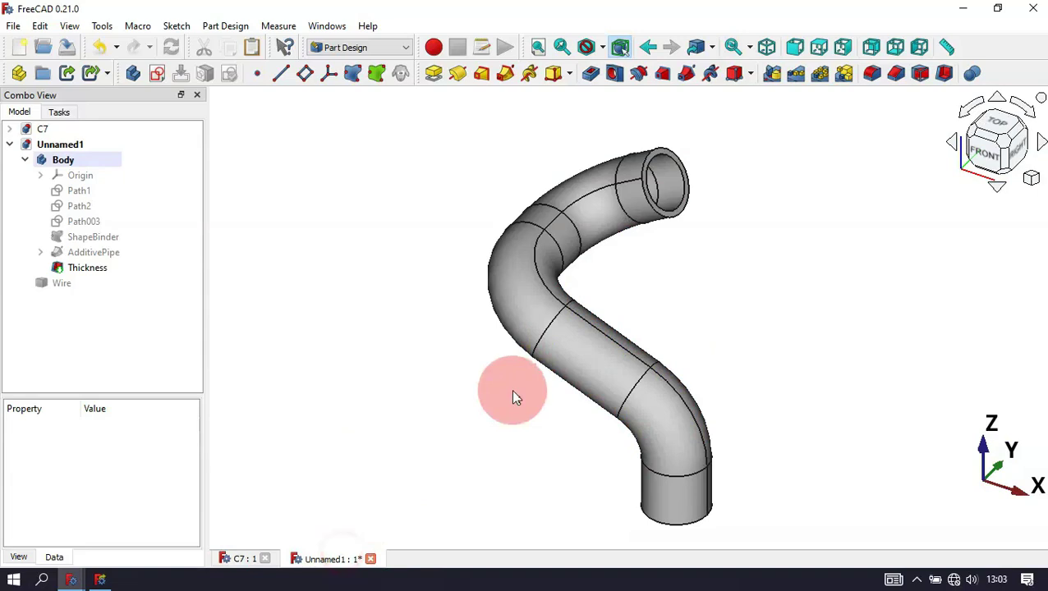
# Create a sketch on the XY plane and draw a circle of about 30.1 mm radius centred on the origin.
pyautogui.click(155, 79)
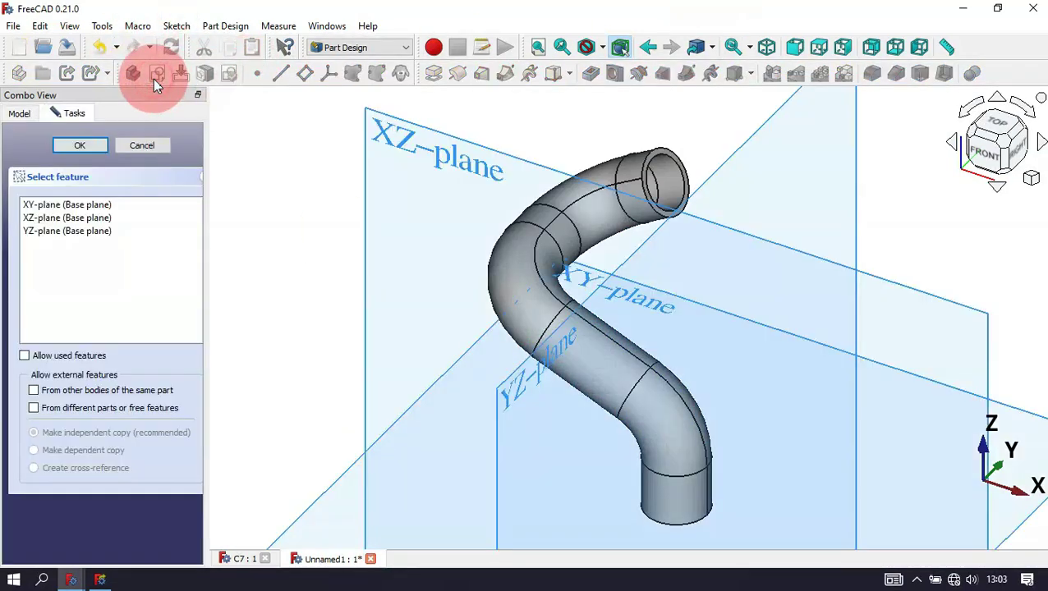
pyautogui.doubleClick(77, 203)
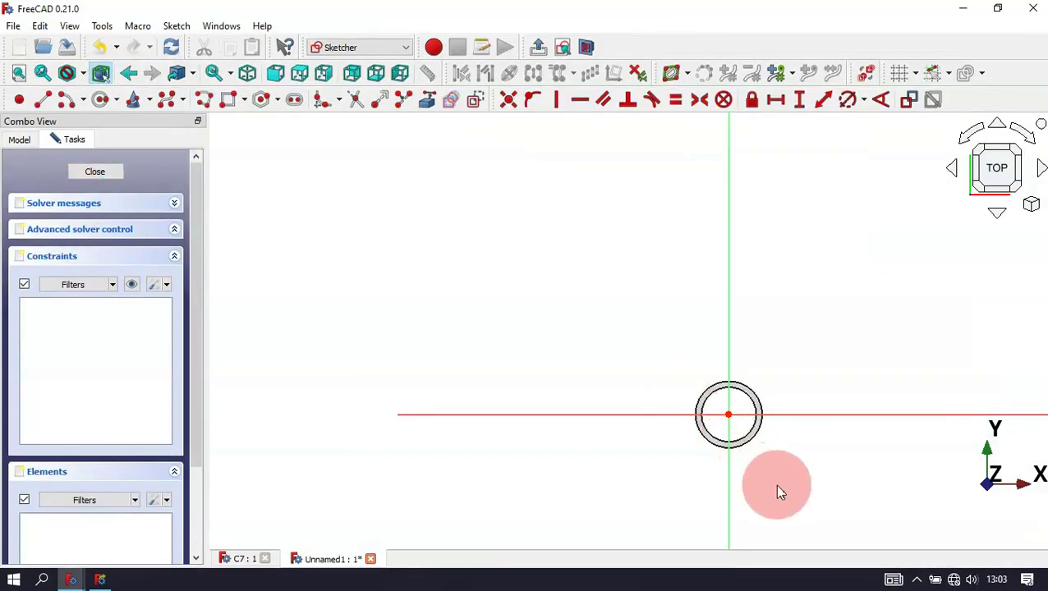
pyautogui.scroll(2, 629, 462)
pyautogui.scroll(-3, 582, 300)
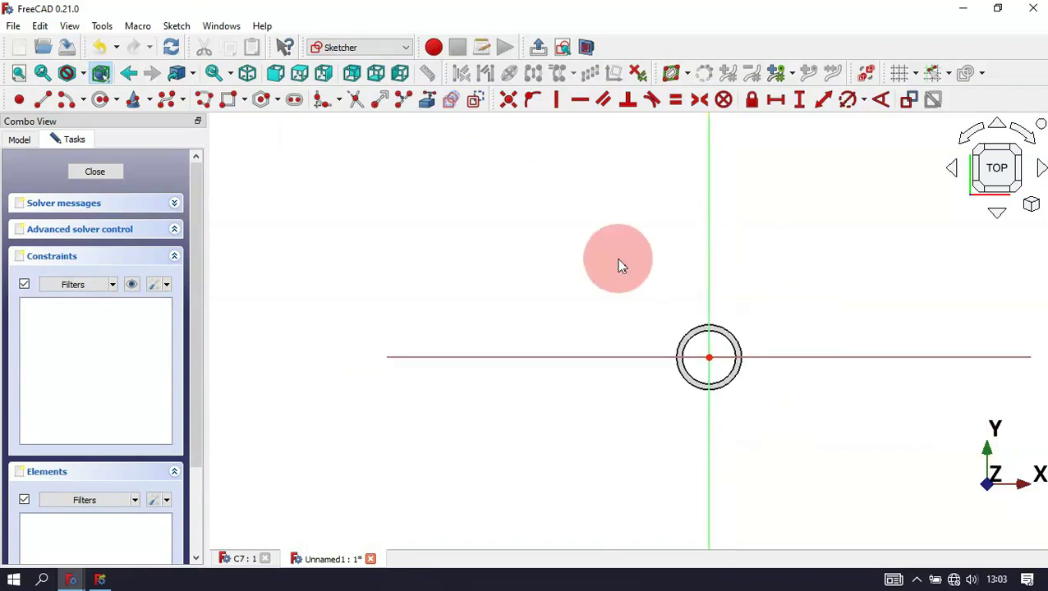
pyautogui.click(102, 101)
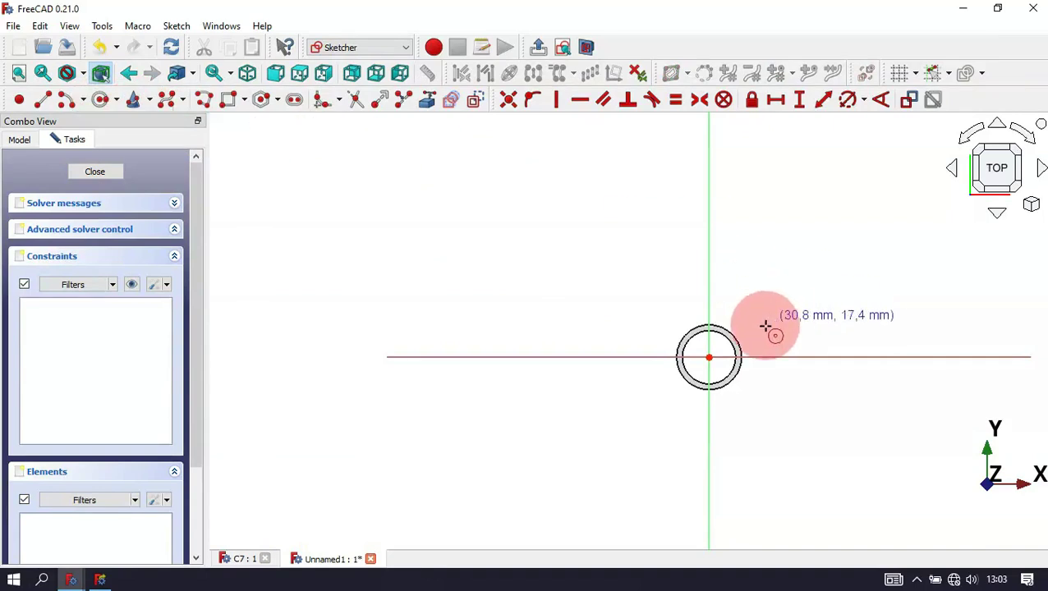
pyautogui.click(708, 357)
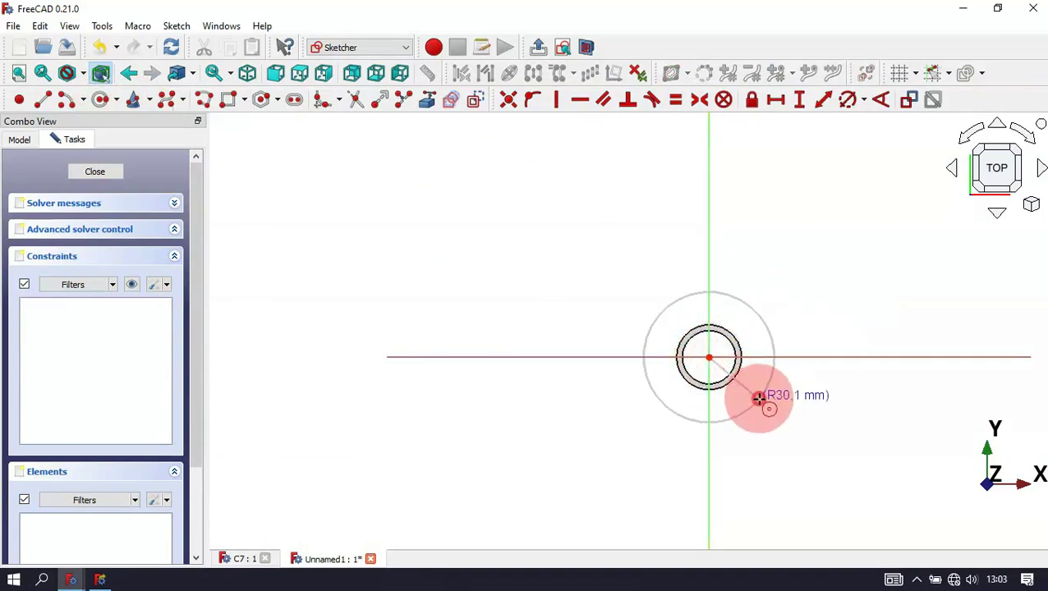
pyautogui.click(758, 398)
# Constrain the circle's diameter to 30-2.7*2 mm and hide the existing constraints from the sketch view.
pyautogui.click(847, 100)
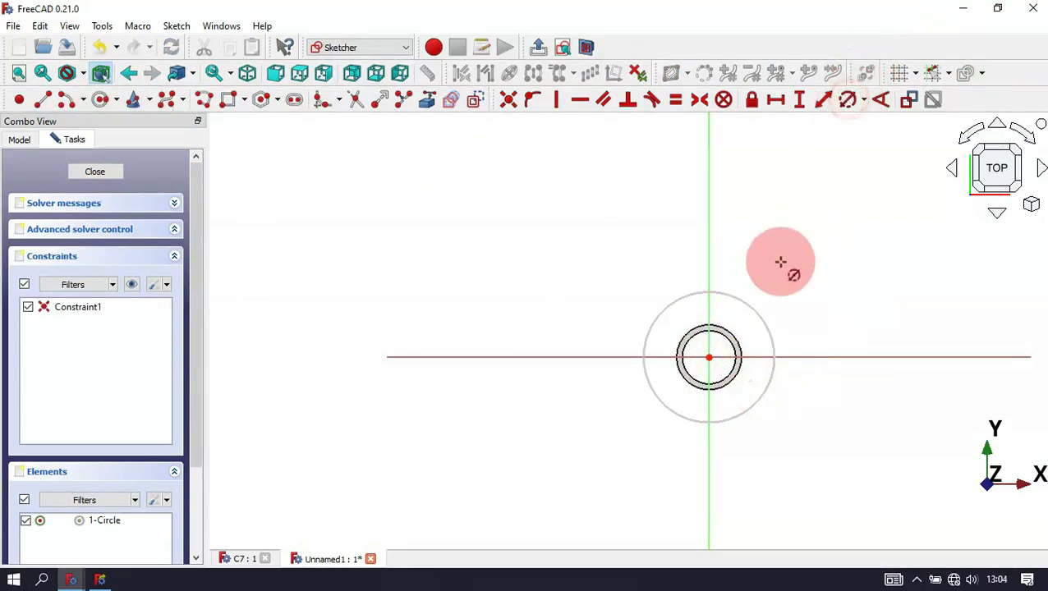
pyautogui.click(748, 309)
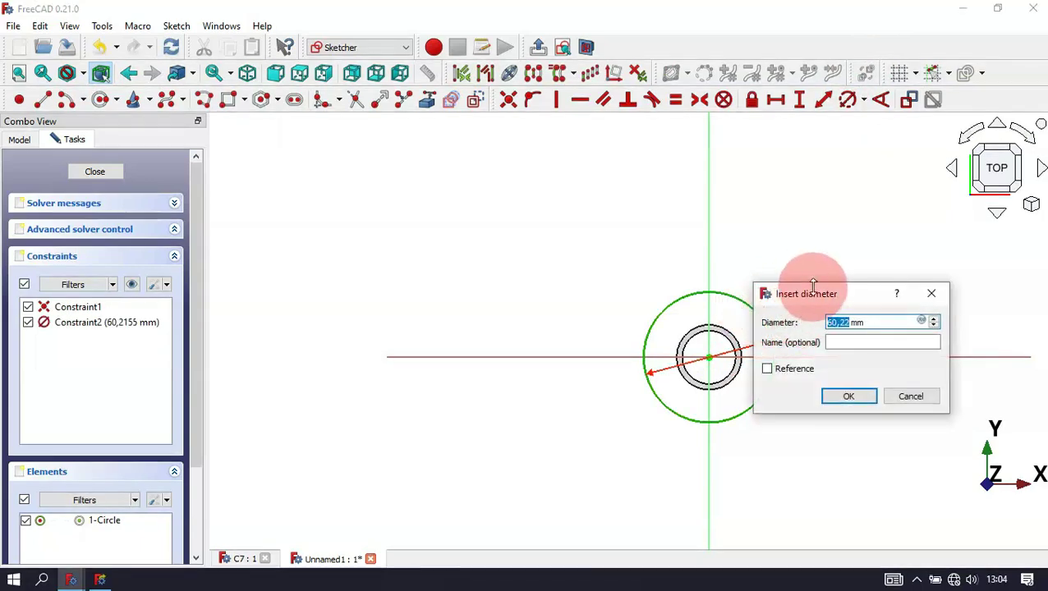
pyautogui.moveTo(822, 298); pyautogui.dragTo(790, 201)
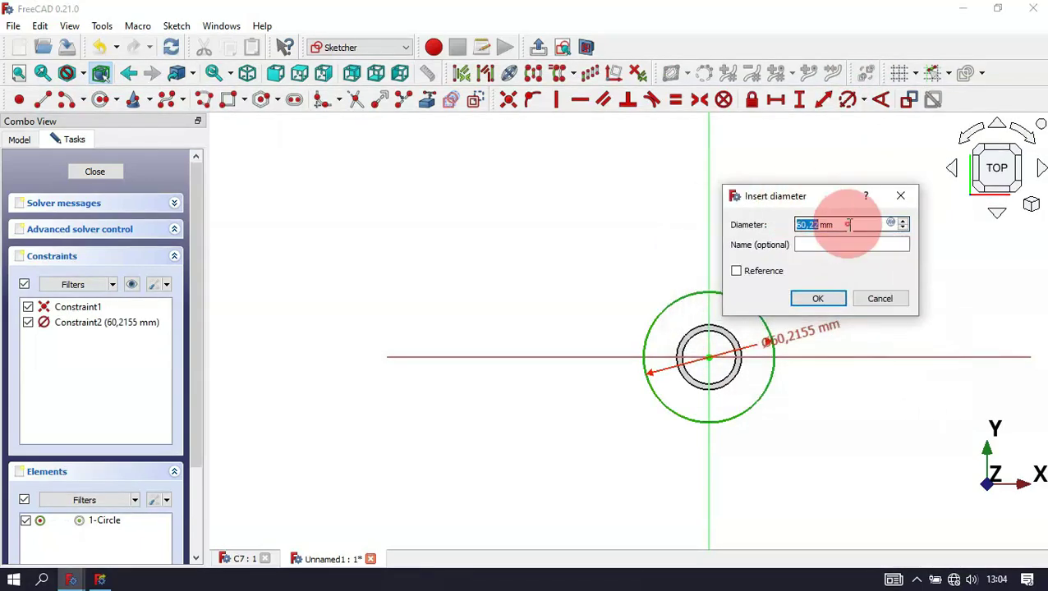
pyautogui.moveTo(849, 225); pyautogui.dragTo(717, 230)
pyautogui.write('30-2.')
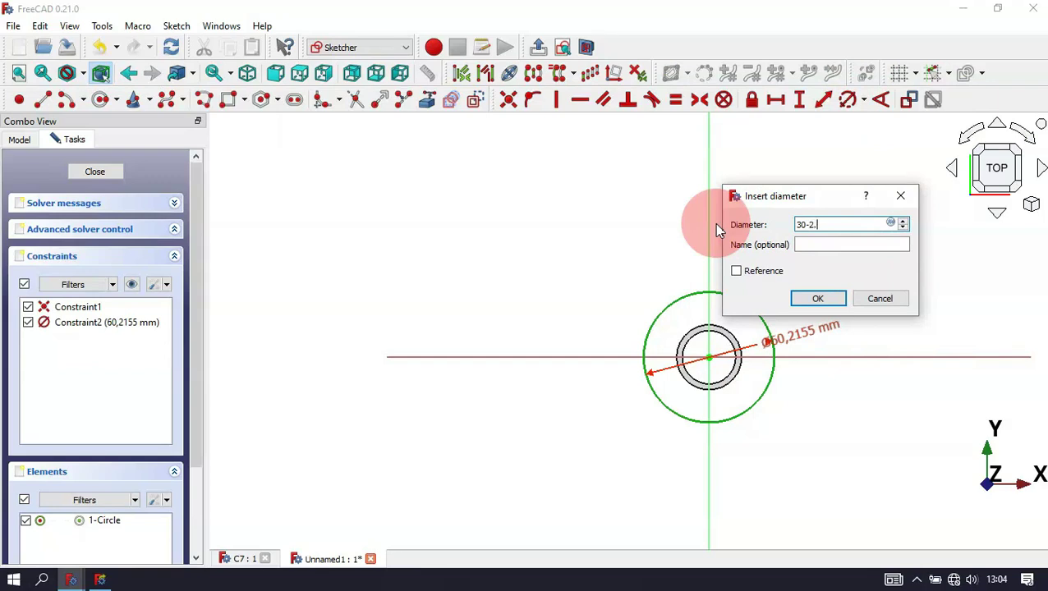
pyautogui.write('7*2')
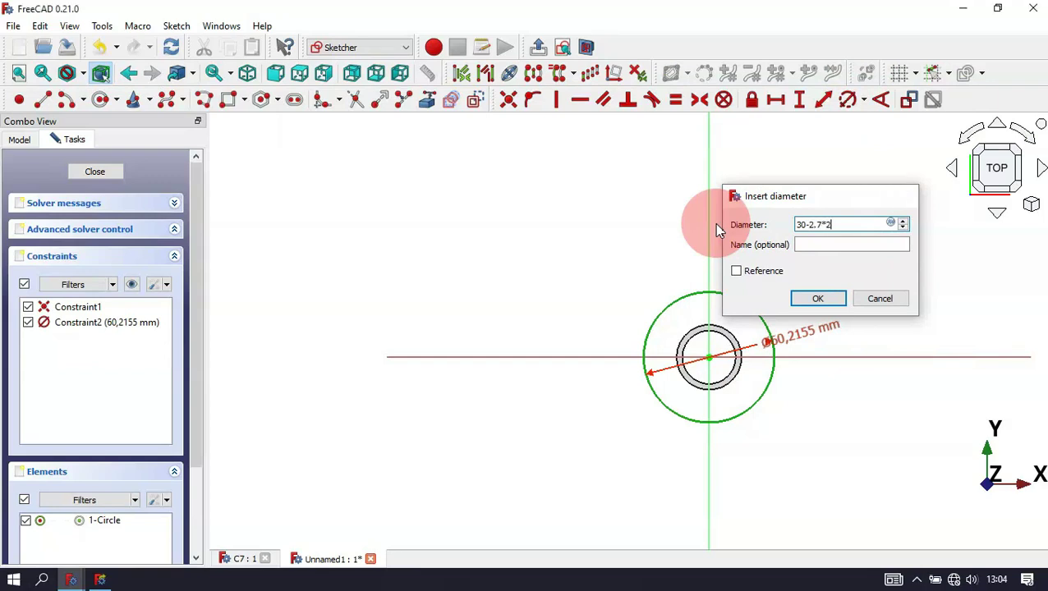
pyautogui.press('Return')
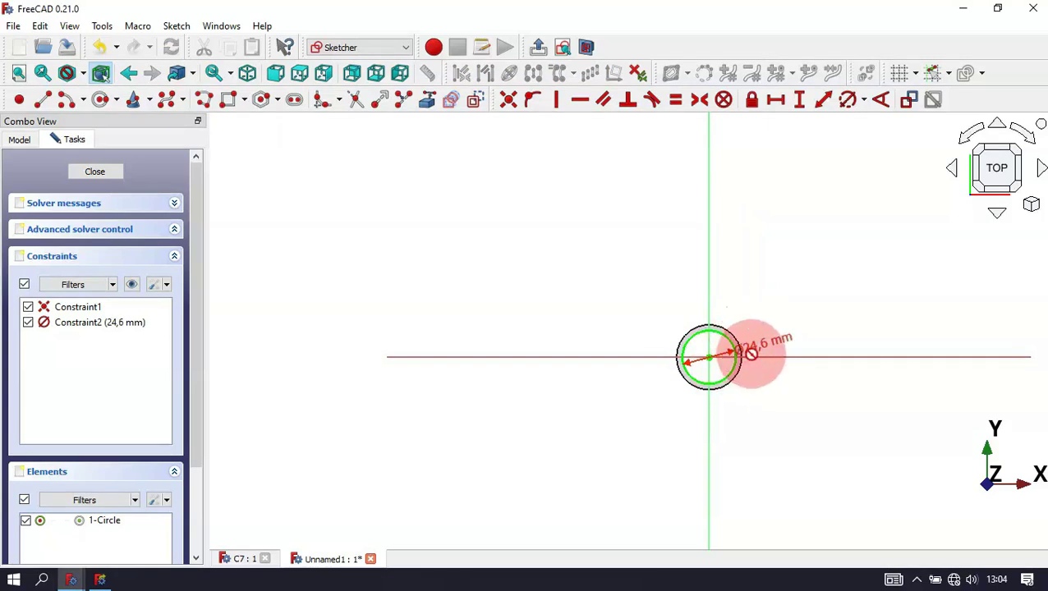
pyautogui.scroll(3, 750, 349)
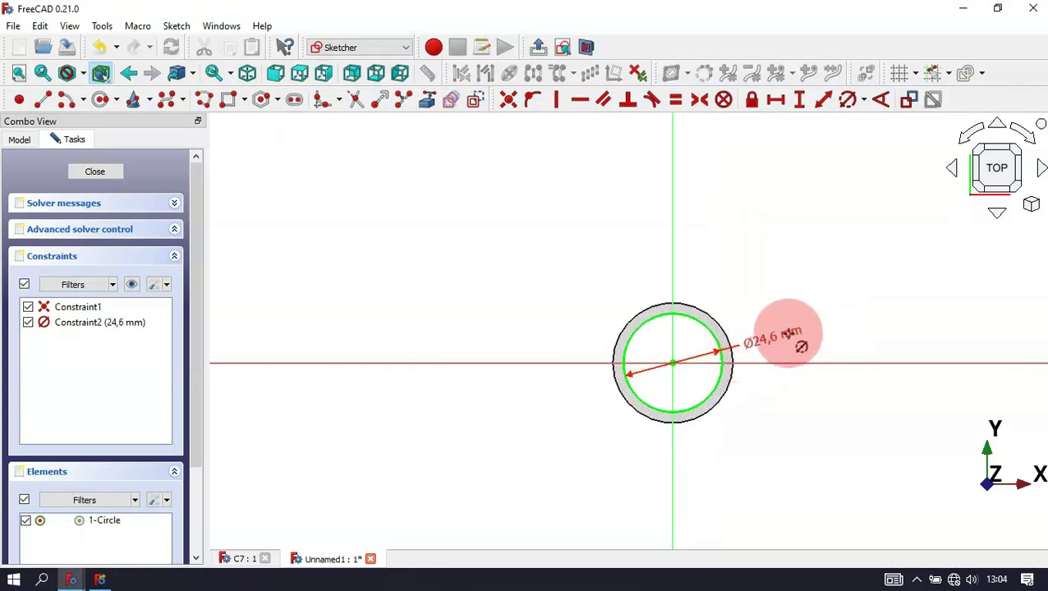
pyautogui.click(692, 318)
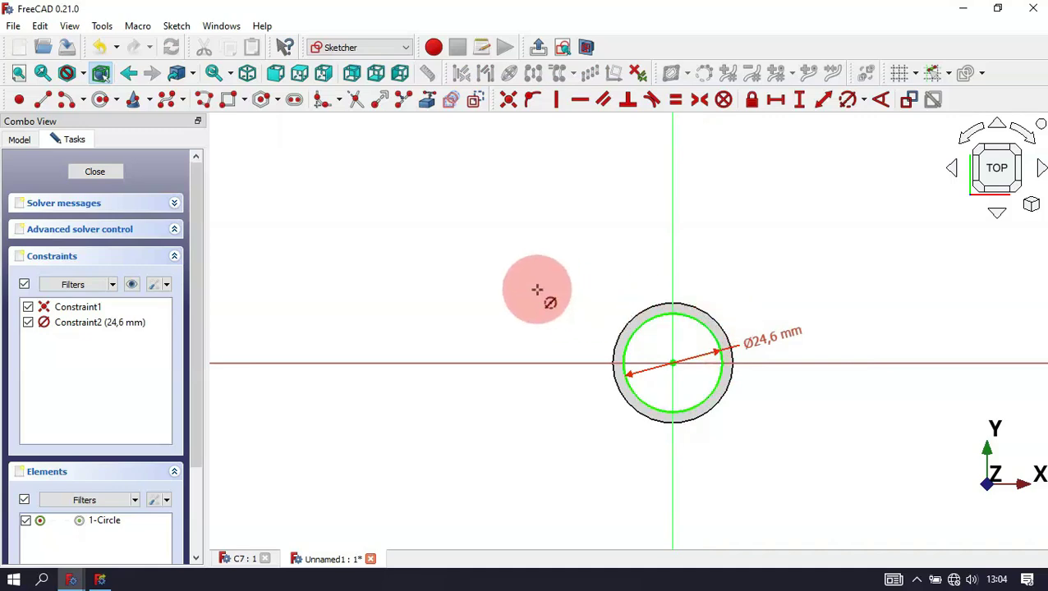
pyautogui.click(132, 284)
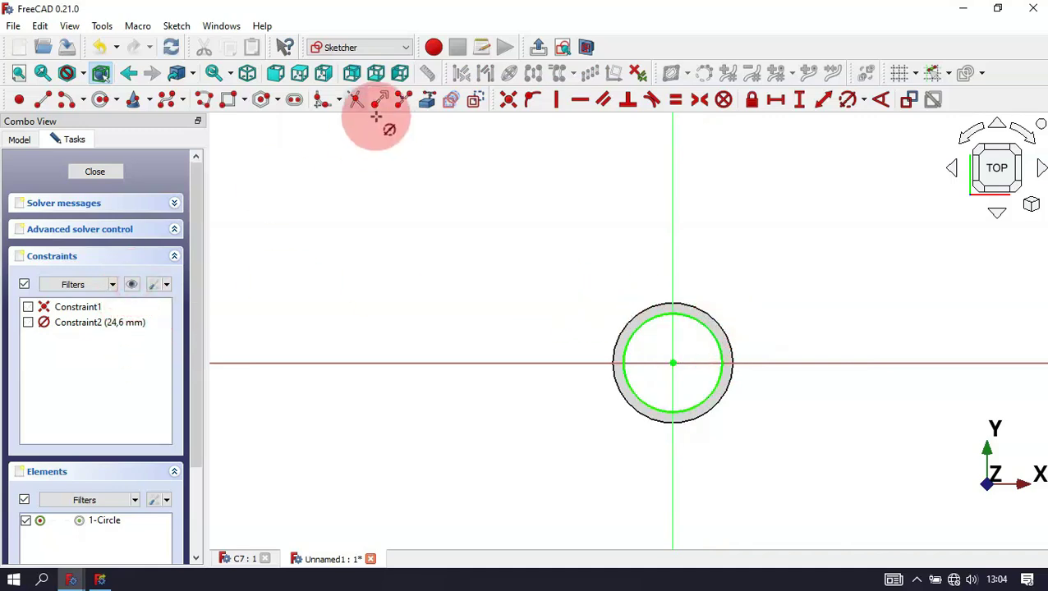
# Draw a rounded rectangle around the pipe outline and make its opposite corner arc centres symmetric about the origin.
pyautogui.click(244, 100)
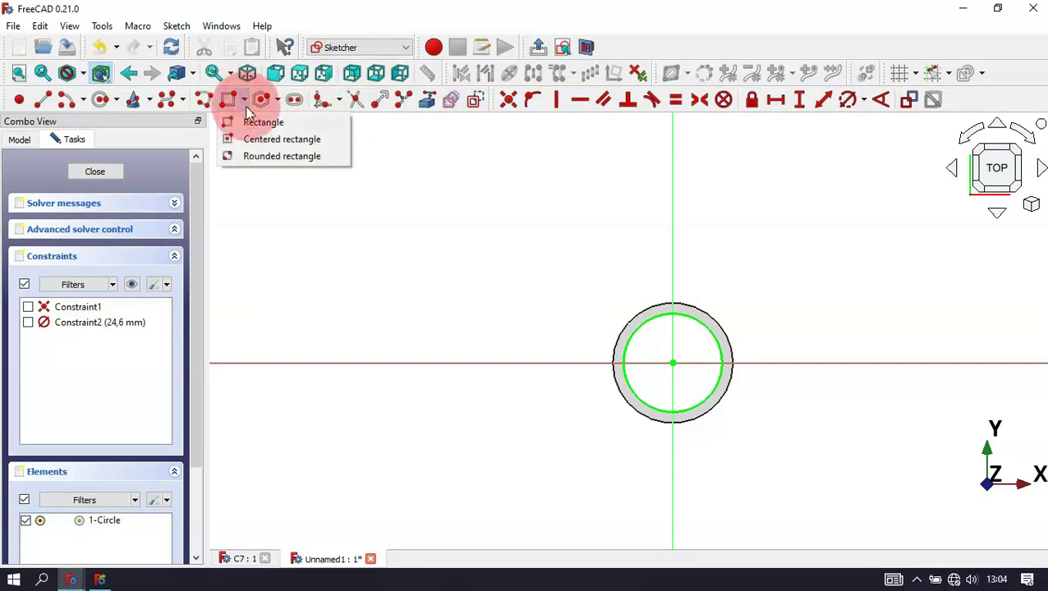
pyautogui.click(271, 156)
pyautogui.moveTo(432, 230); pyautogui.dragTo(923, 508)
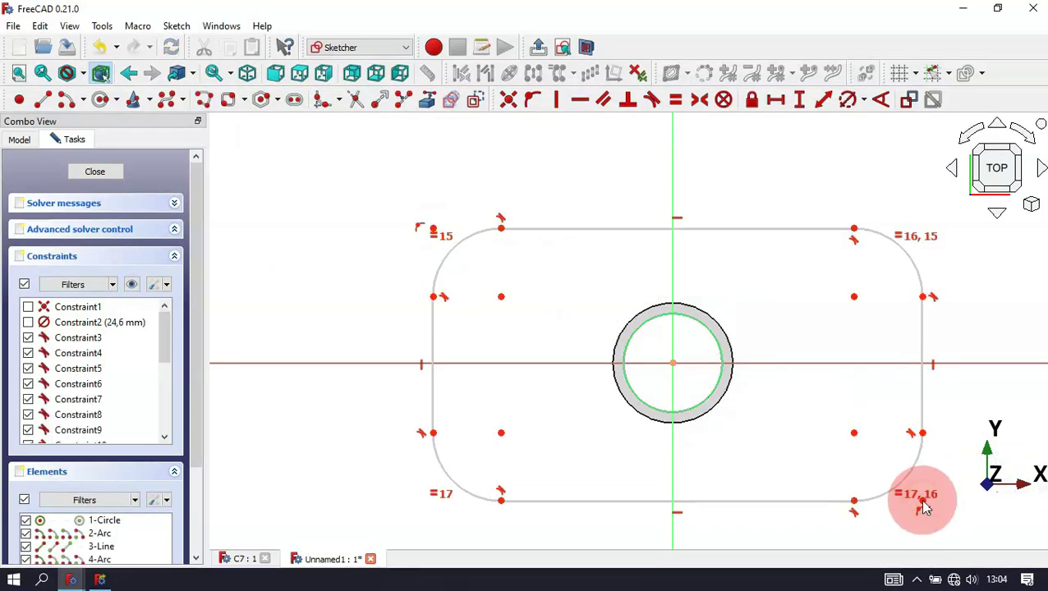
pyautogui.click(703, 101)
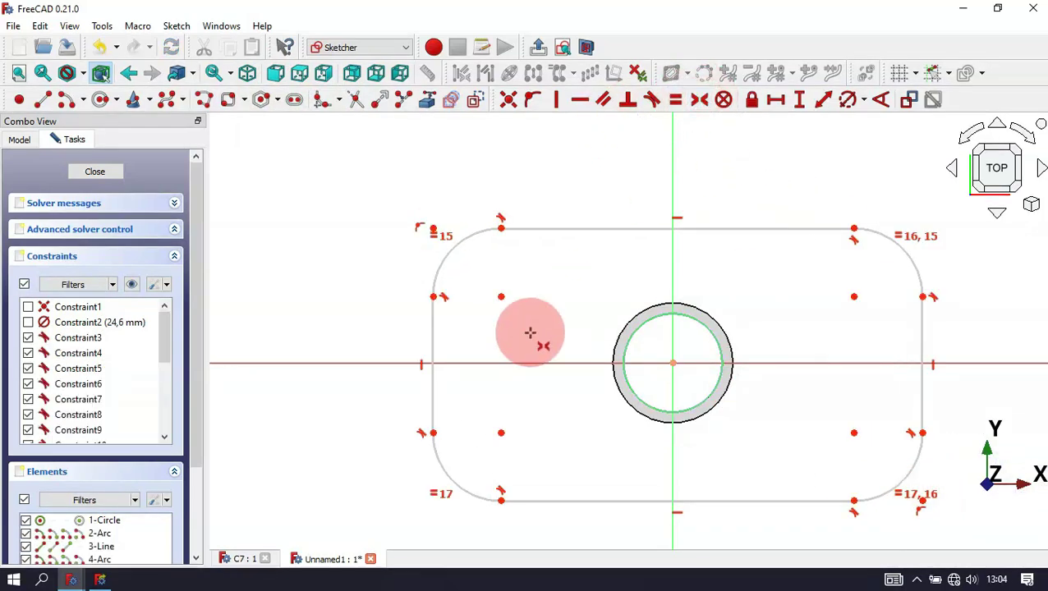
pyautogui.click(501, 432)
pyautogui.click(854, 296)
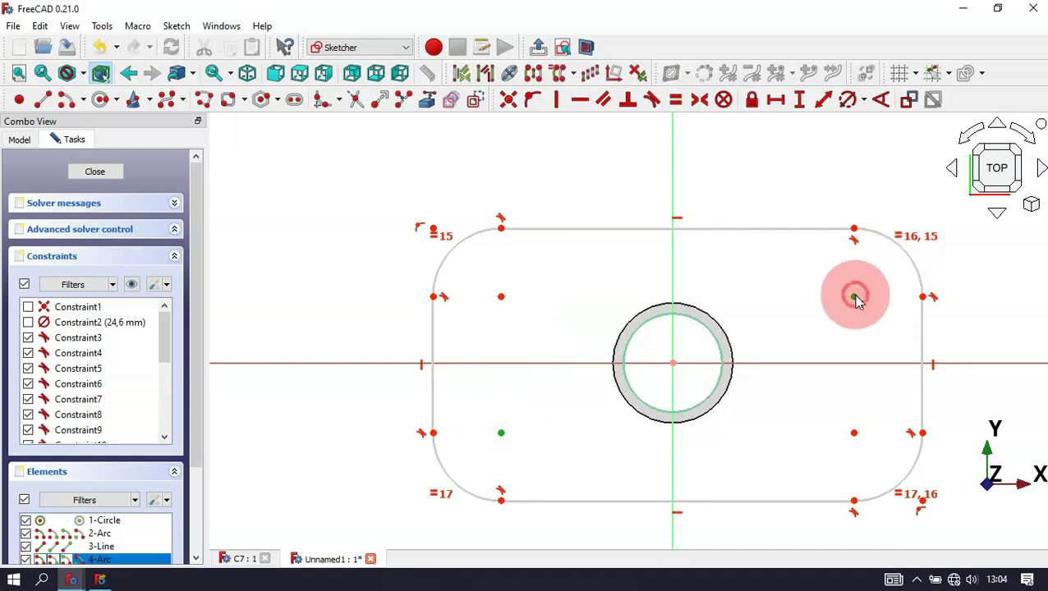
pyautogui.click(673, 362)
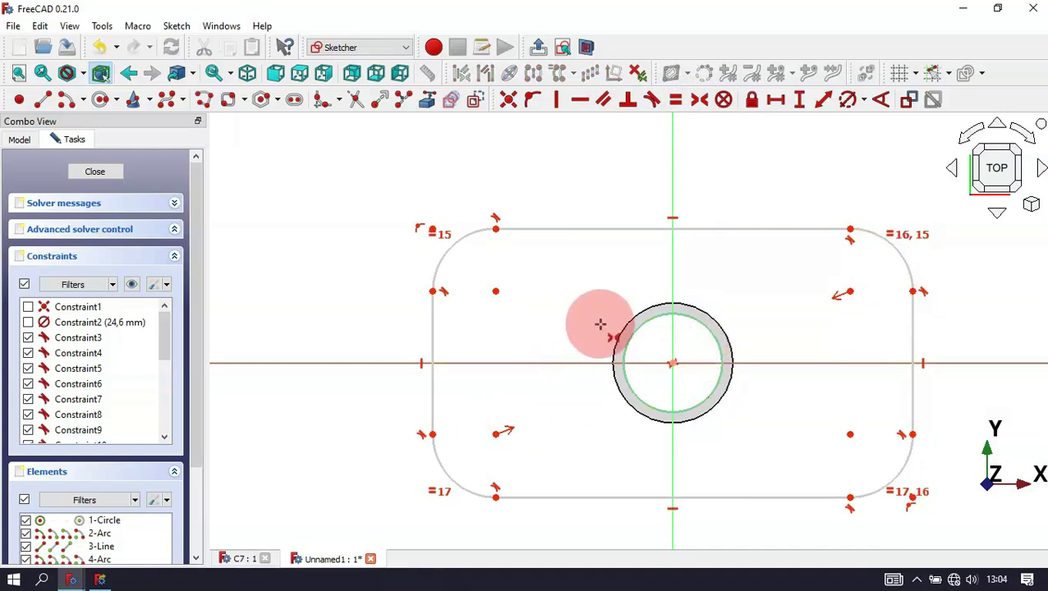
# Make the rounded rectangle's upper horizontal edge and right vertical edge equal in length.
pyautogui.click(679, 102)
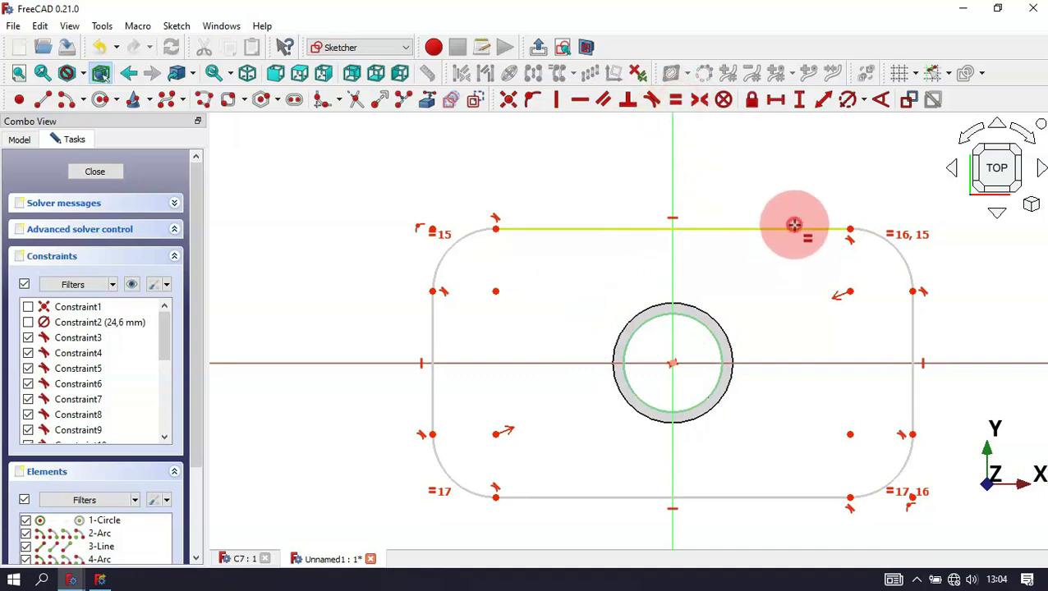
pyautogui.click(794, 225)
pyautogui.click(914, 329)
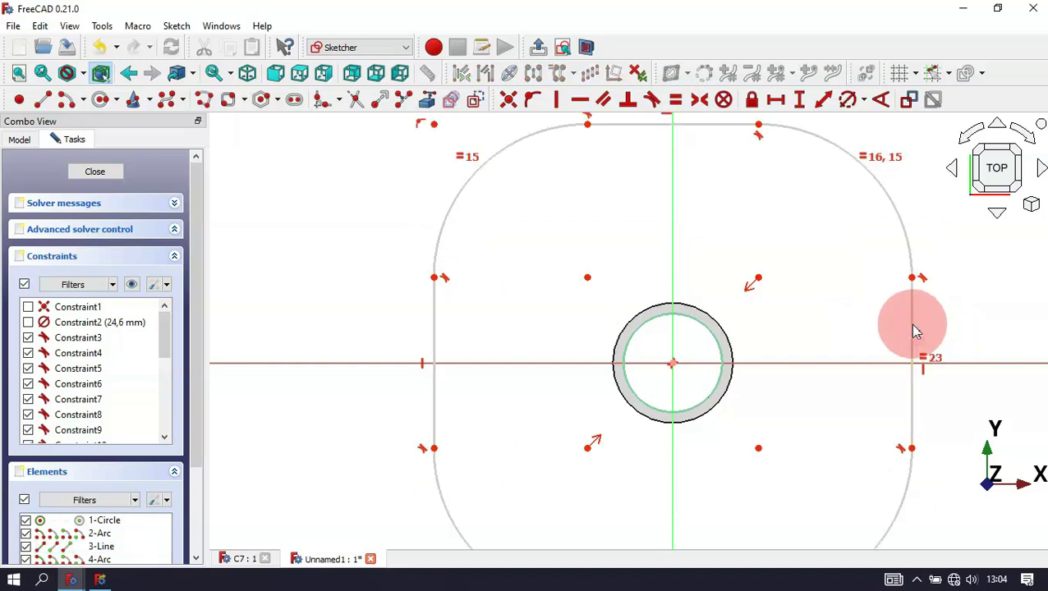
pyautogui.scroll(-2, 637, 291)
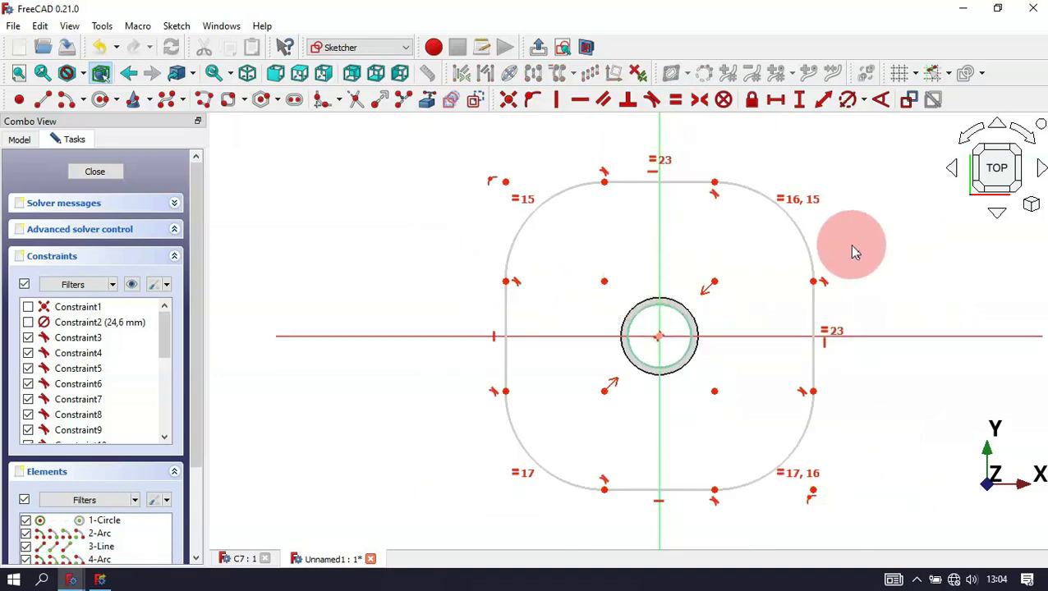
pyautogui.scroll(1, 854, 252)
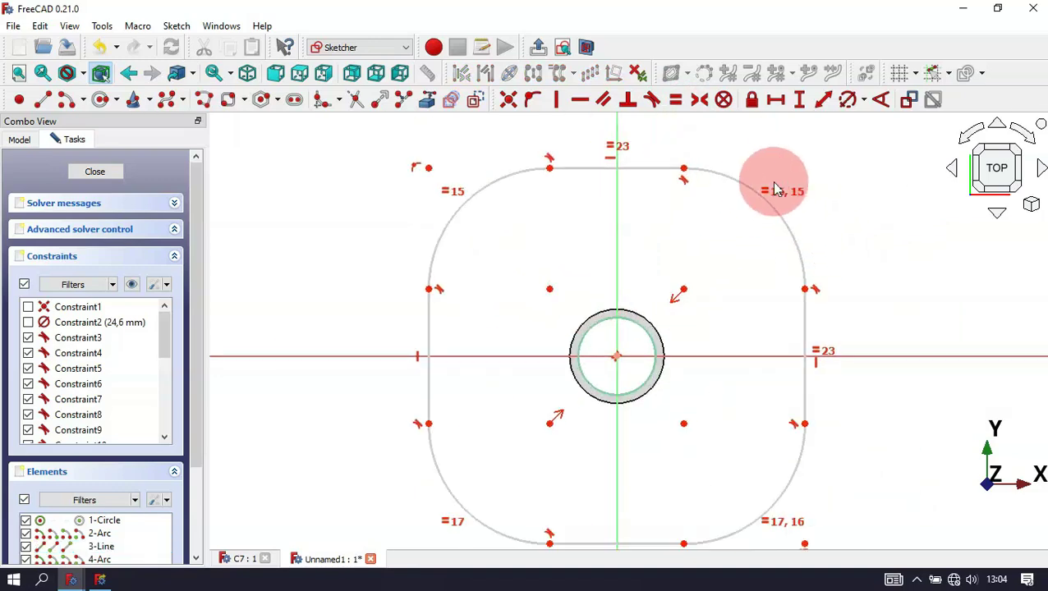
# Constrain the rounded rectangle's upper-right corner arc to a 10 mm radius.
pyautogui.click(848, 103)
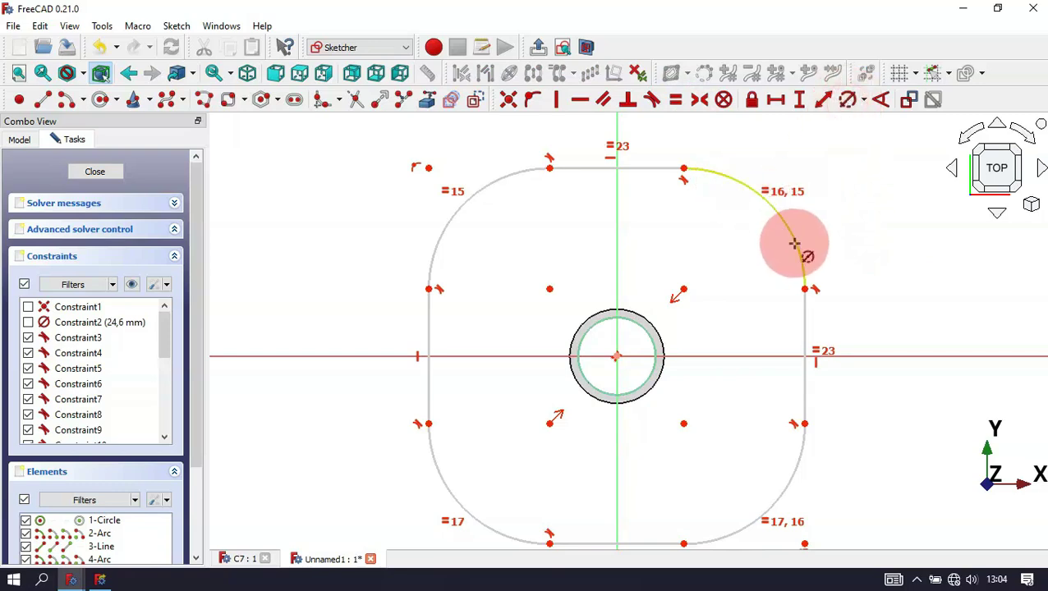
pyautogui.click(794, 244)
pyautogui.write('1')
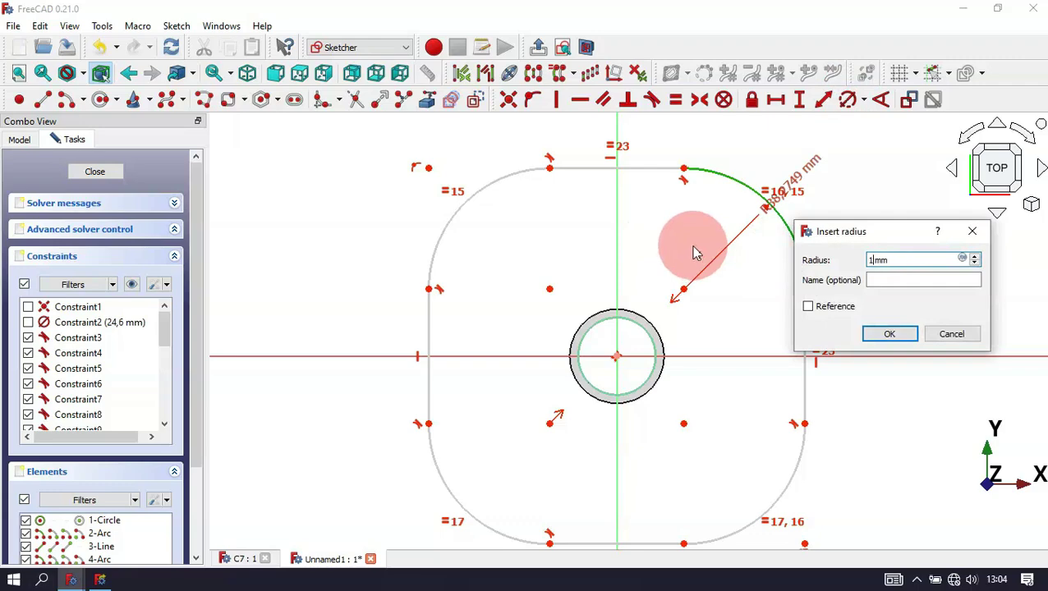
pyautogui.write('0')
pyautogui.press('Return')
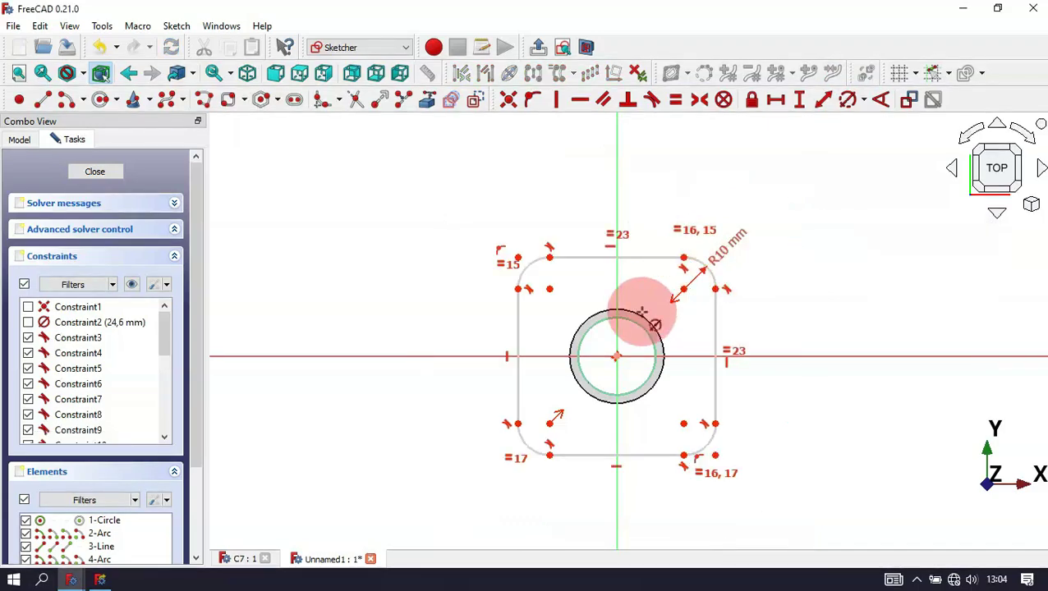
pyautogui.scroll(1, 642, 313)
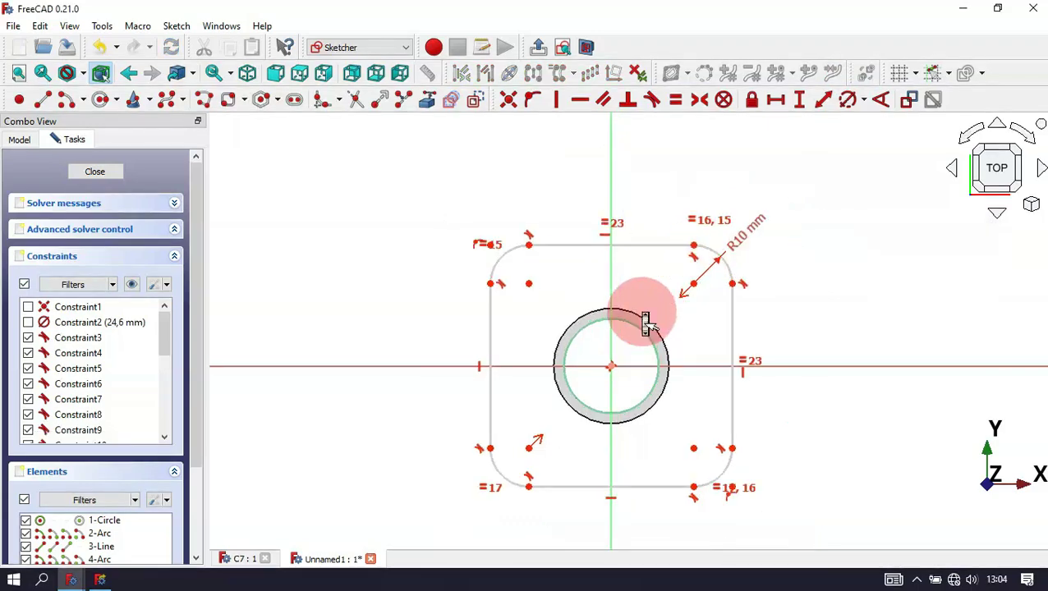
# Draw four bolt-hole circles centred on the corner arc centres, the lower-right one about 7.6 mm in radius.
pyautogui.click(103, 102)
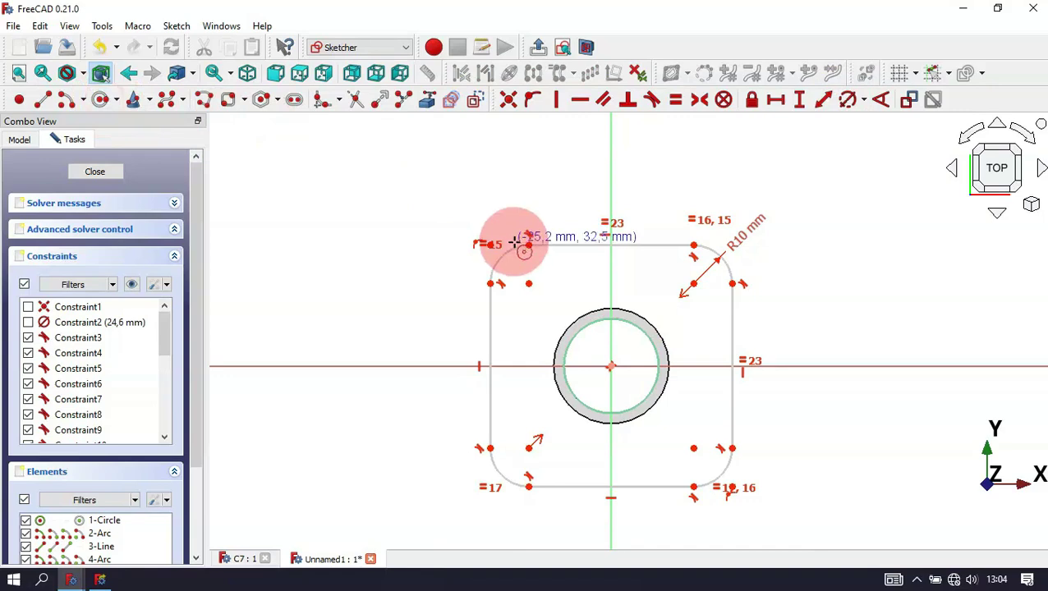
pyautogui.click(528, 283)
pyautogui.click(547, 287)
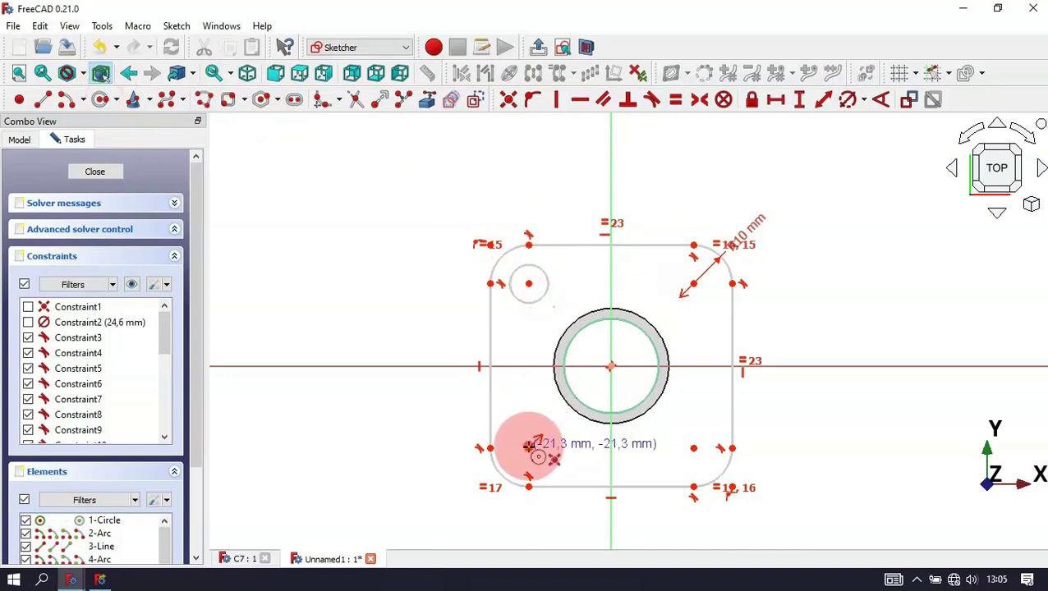
pyautogui.click(528, 447)
pyautogui.click(549, 454)
pyautogui.click(694, 283)
pyautogui.click(696, 302)
pyautogui.click(694, 447)
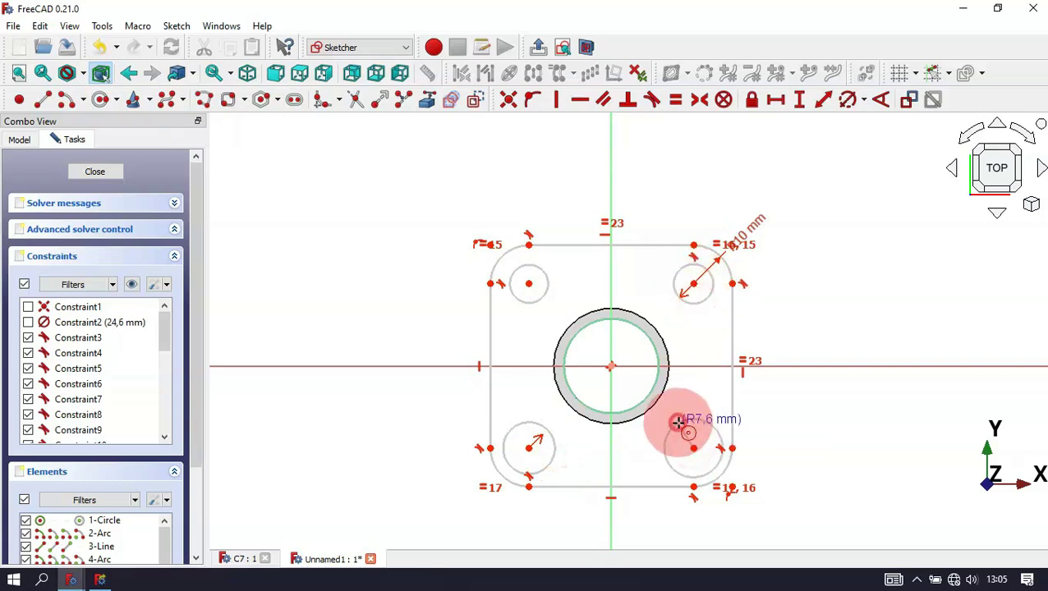
pyautogui.click(677, 422)
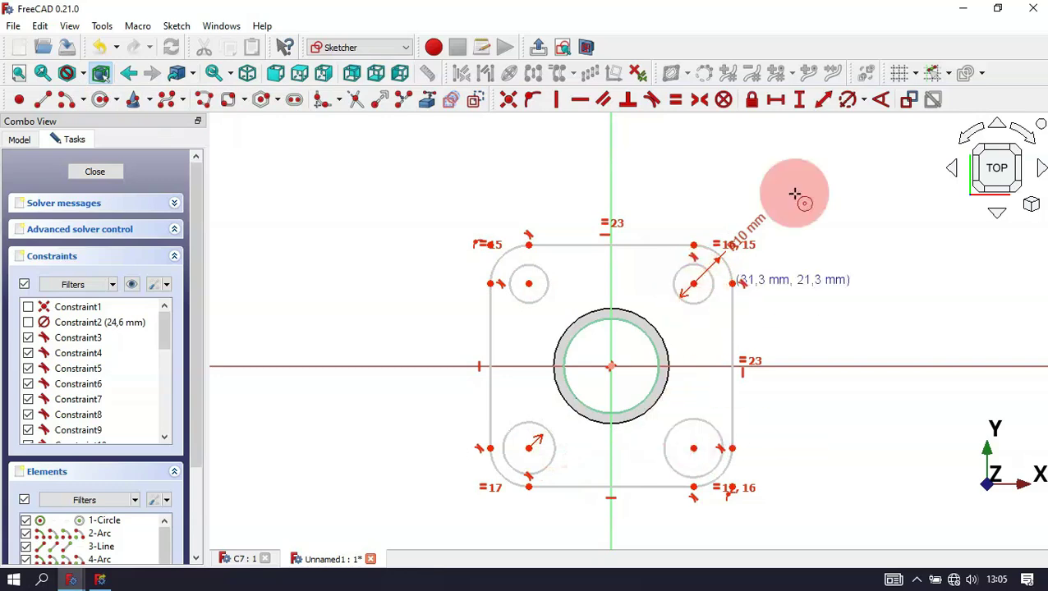
# Apply equal constraints between neighbouring corner circles so all four bolt holes share one size.
pyautogui.click(678, 104)
pyautogui.click(539, 297)
pyautogui.click(538, 429)
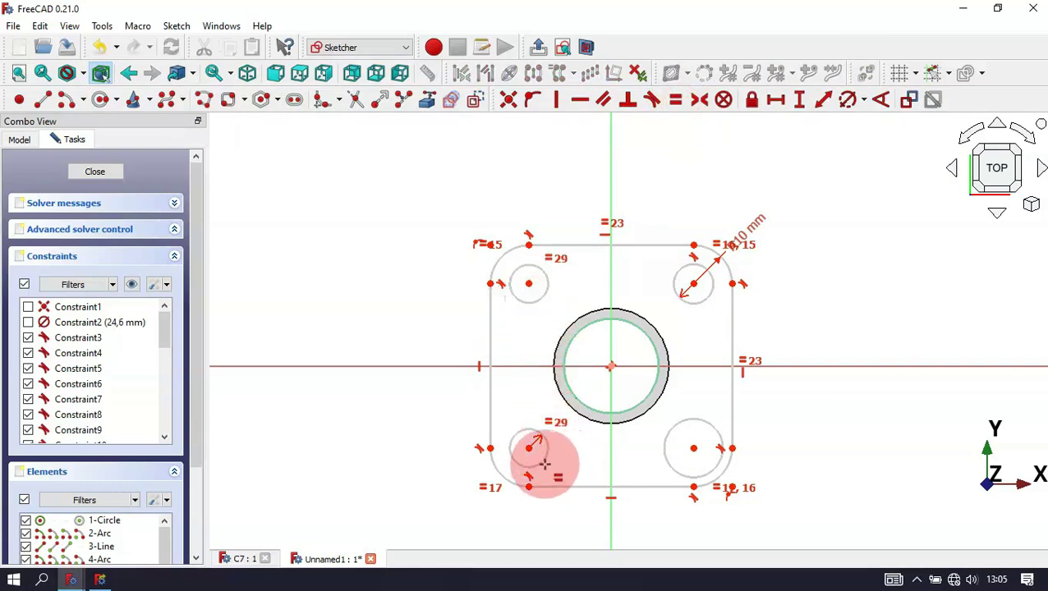
pyautogui.click(544, 464)
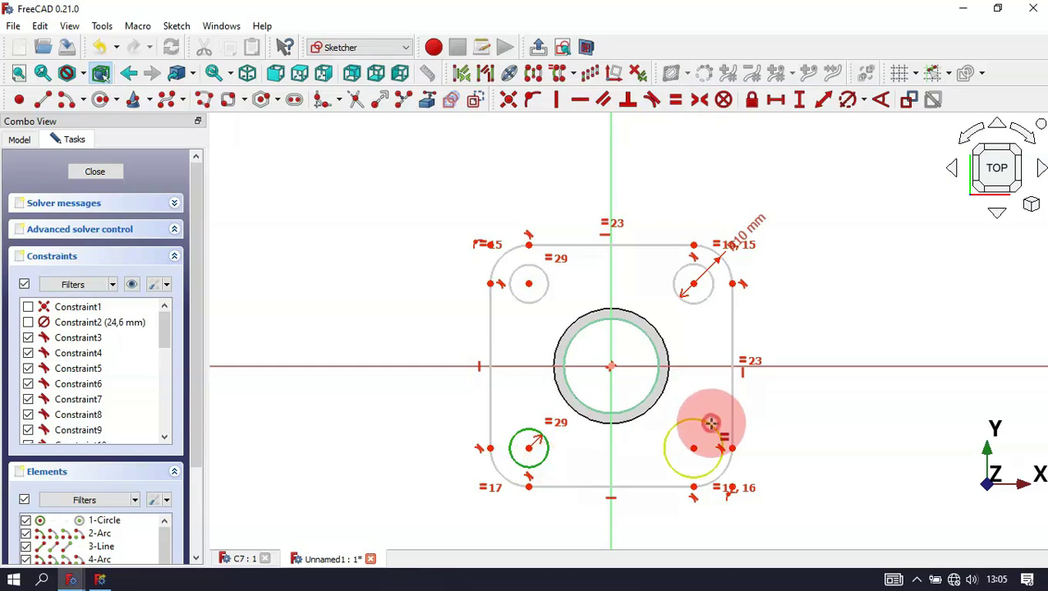
pyautogui.click(711, 423)
pyautogui.click(698, 427)
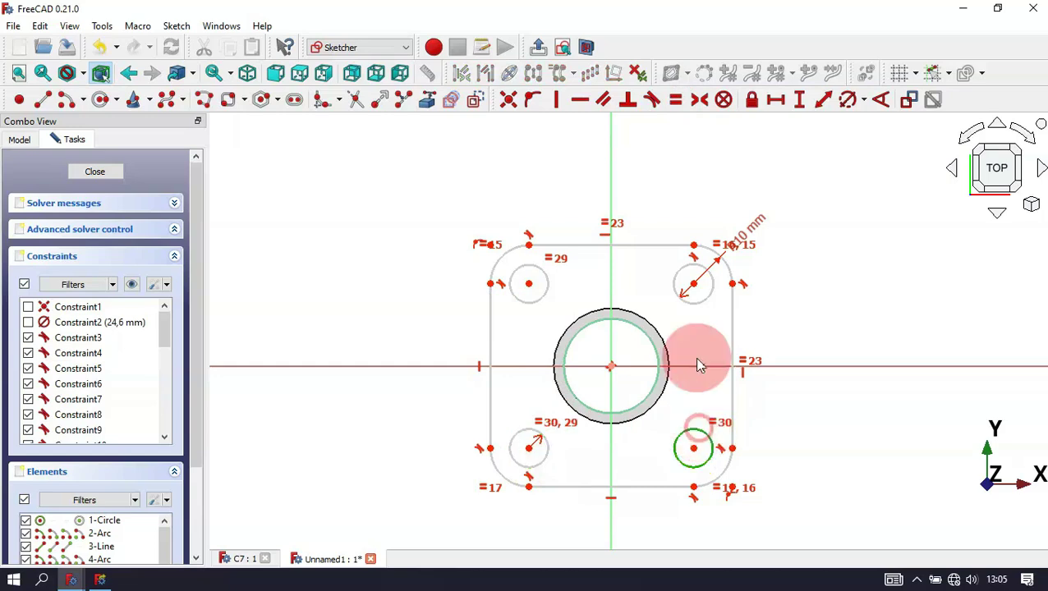
pyautogui.click(702, 298)
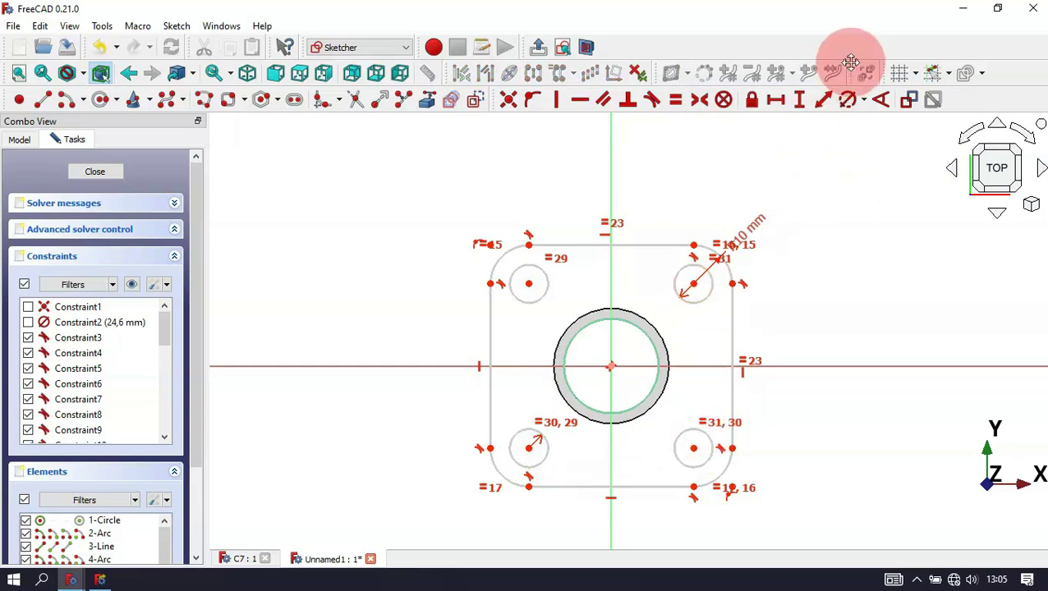
# Constrain the diameter of the upper-right bolt hole to 10 mm.
pyautogui.click(849, 102)
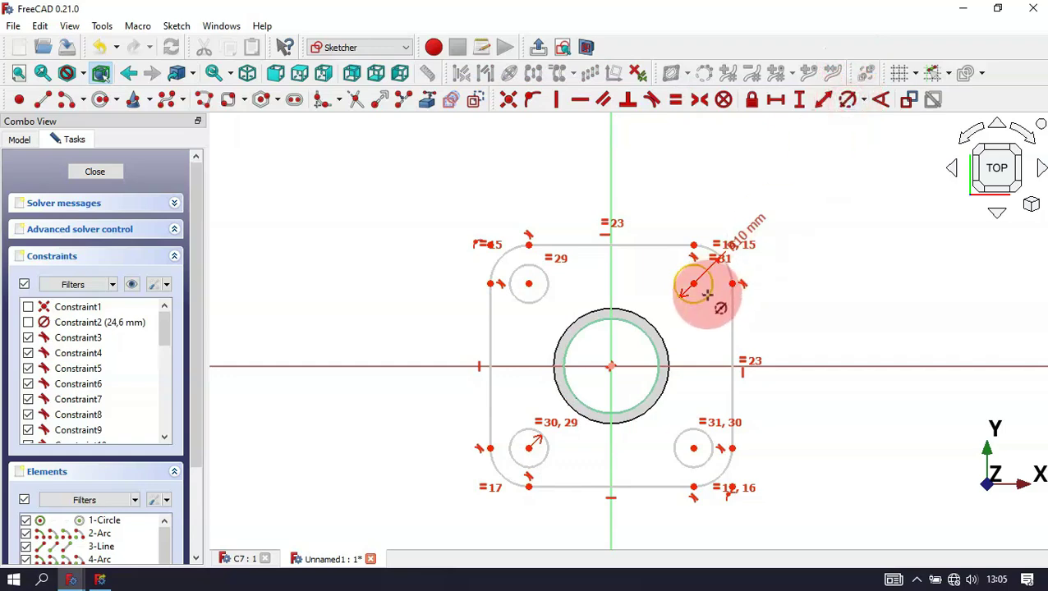
pyautogui.click(707, 295)
pyautogui.moveTo(787, 294); pyautogui.dragTo(805, 203)
pyautogui.press('Return')
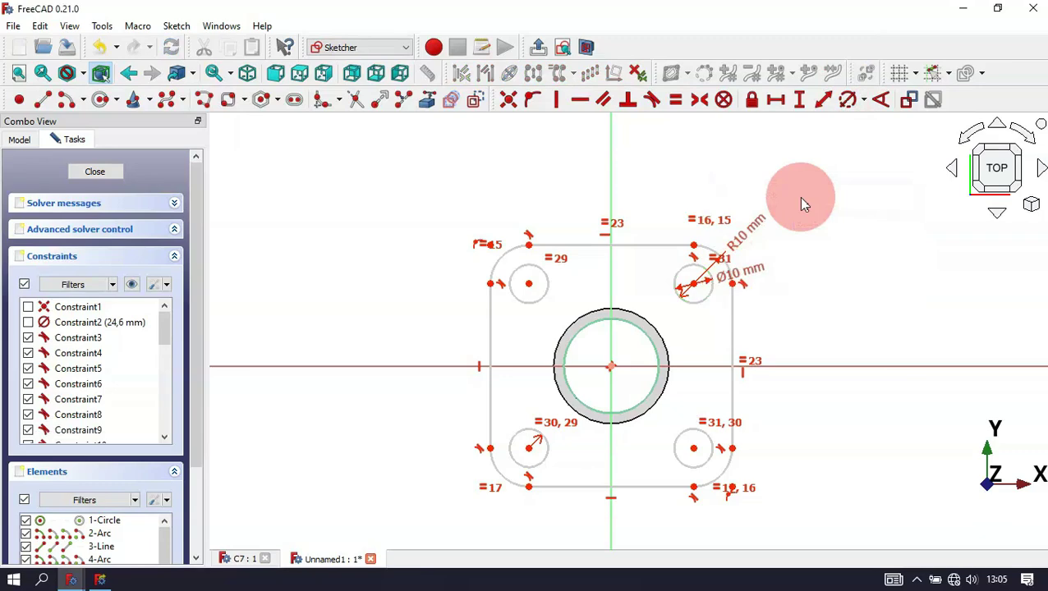
# Constrain the horizontal length of the flange outline's straight upper edge to 35 mm.
pyautogui.click(779, 101)
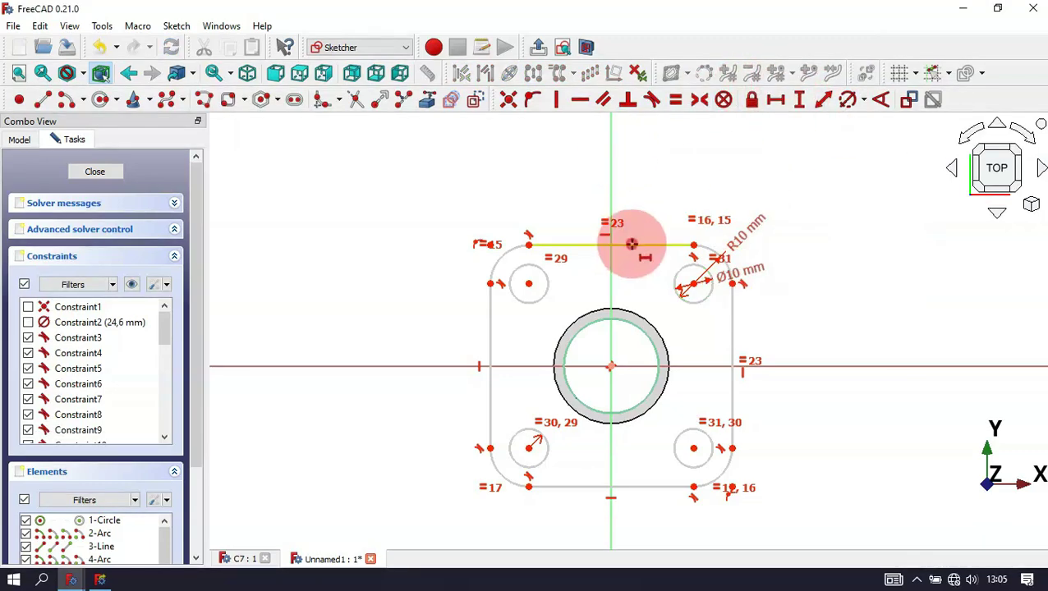
pyautogui.click(631, 244)
pyautogui.write('35')
pyautogui.press('Return')
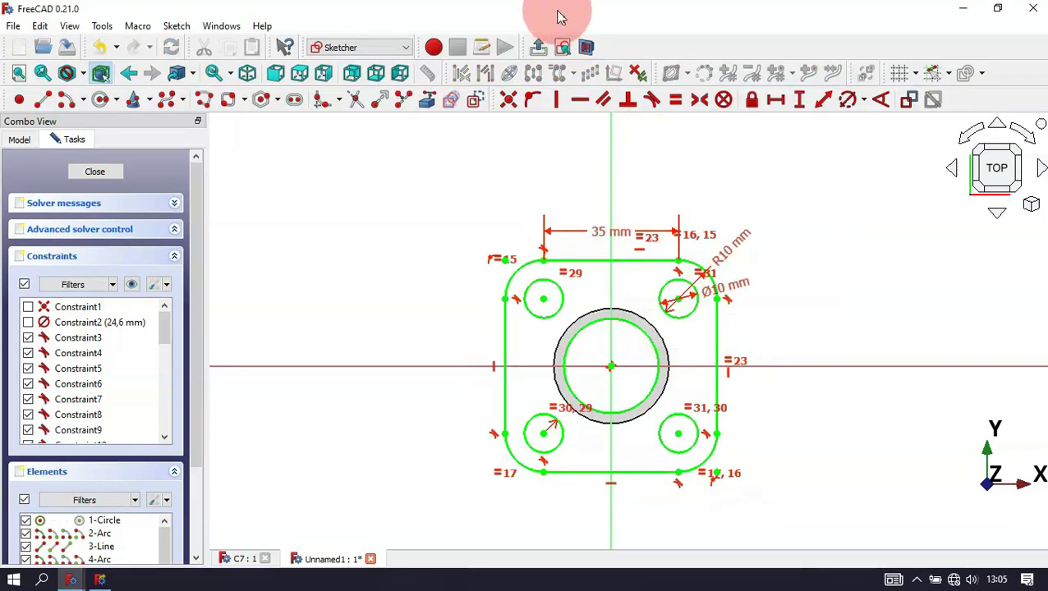
# Finish the flange sketch and pad it in the reversed direction, thinner than the default 10 mm.
pyautogui.click(536, 51)
pyautogui.click(416, 156)
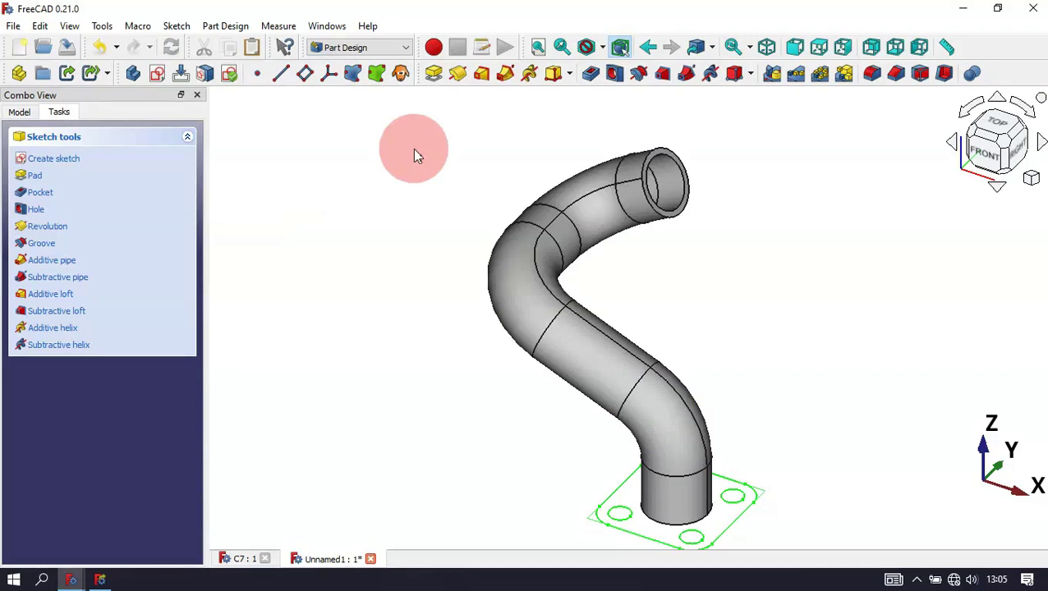
pyautogui.click(435, 79)
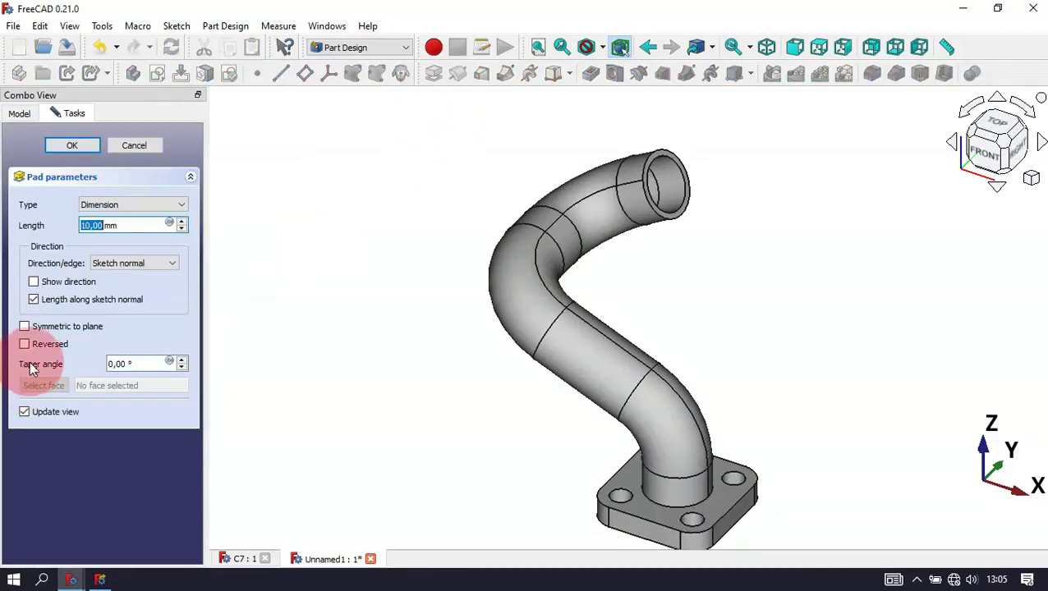
pyautogui.click(51, 351)
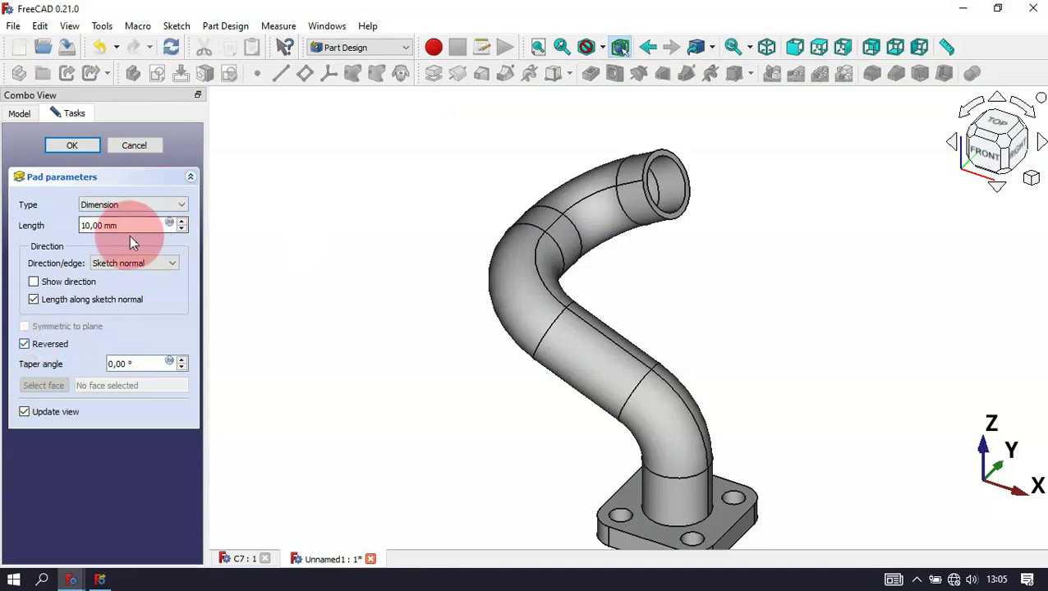
pyautogui.moveTo(141, 223); pyautogui.dragTo(5, 231)
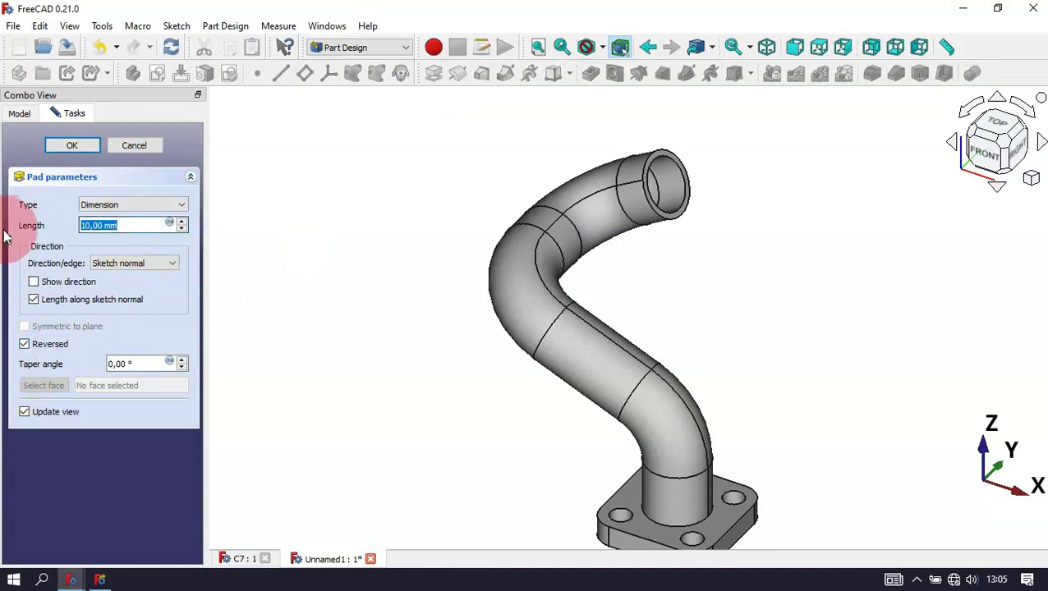
pyautogui.click(88, 155)
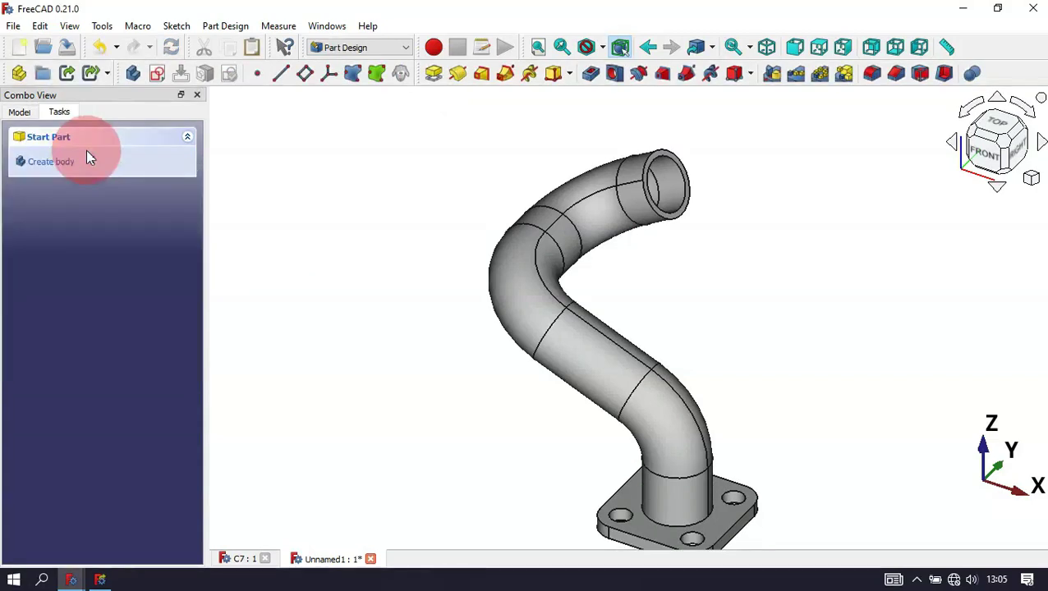
# Duplicate the base flange's sketch, Sketch004, by copying only the original selection without its dependencies and pasting it into the document.
pyautogui.moveTo(667, 284); pyautogui.dragTo(552, 240)
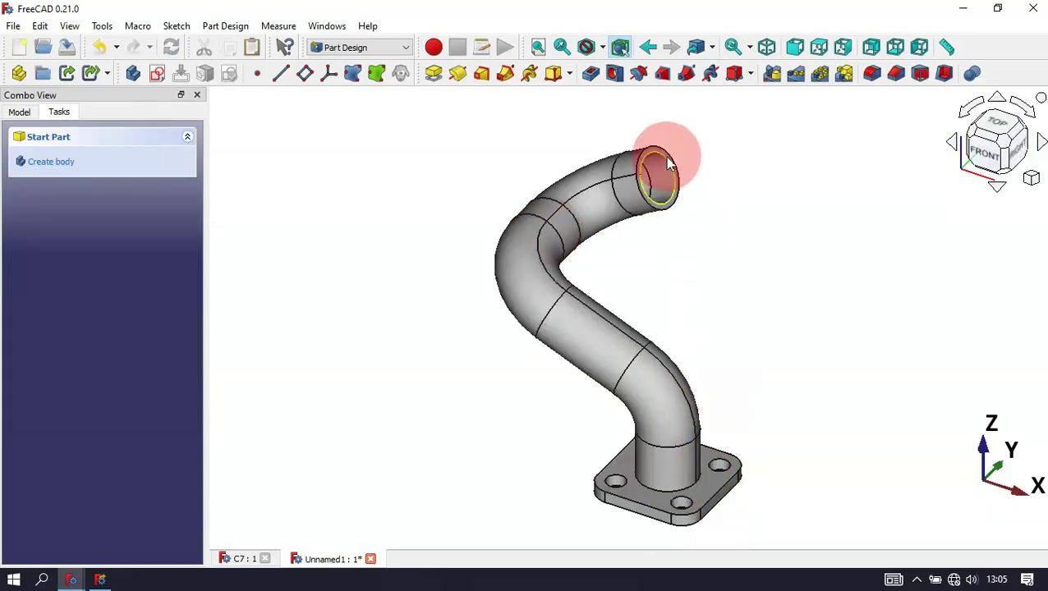
pyautogui.click(674, 201)
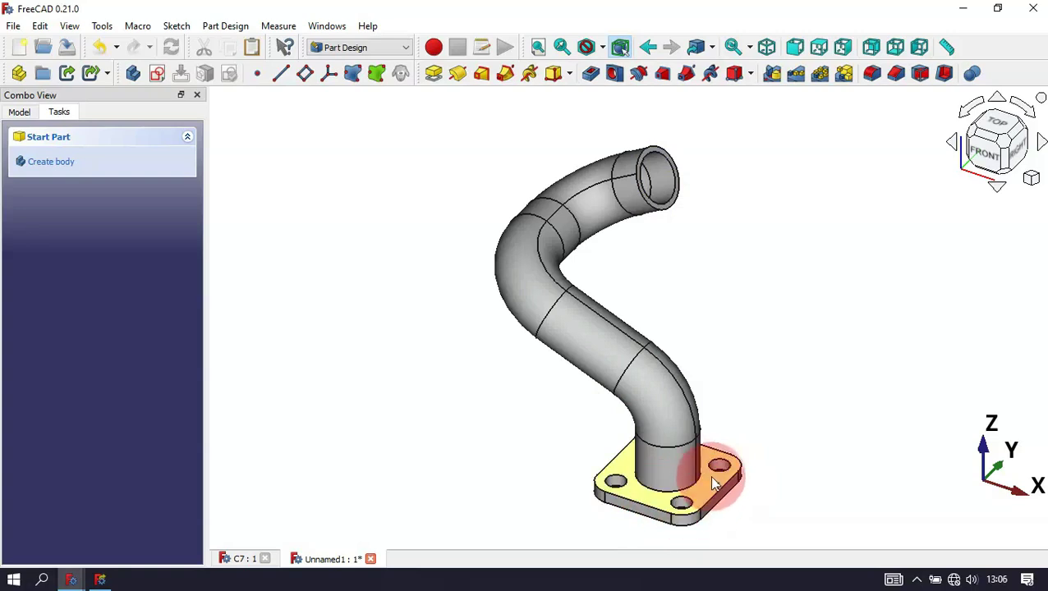
pyautogui.click(24, 111)
pyautogui.click(54, 285)
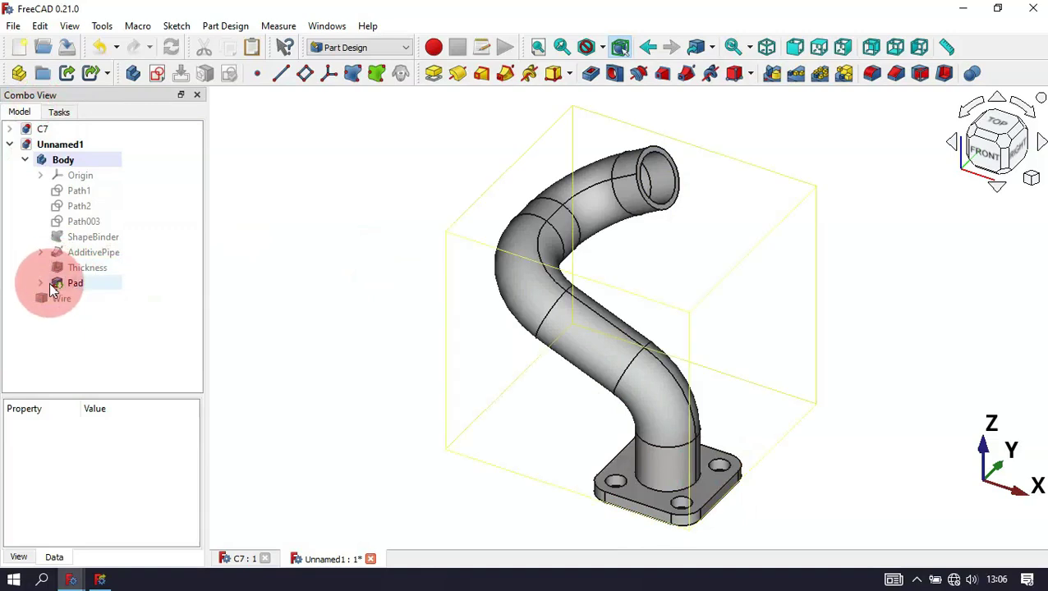
pyautogui.click(40, 283)
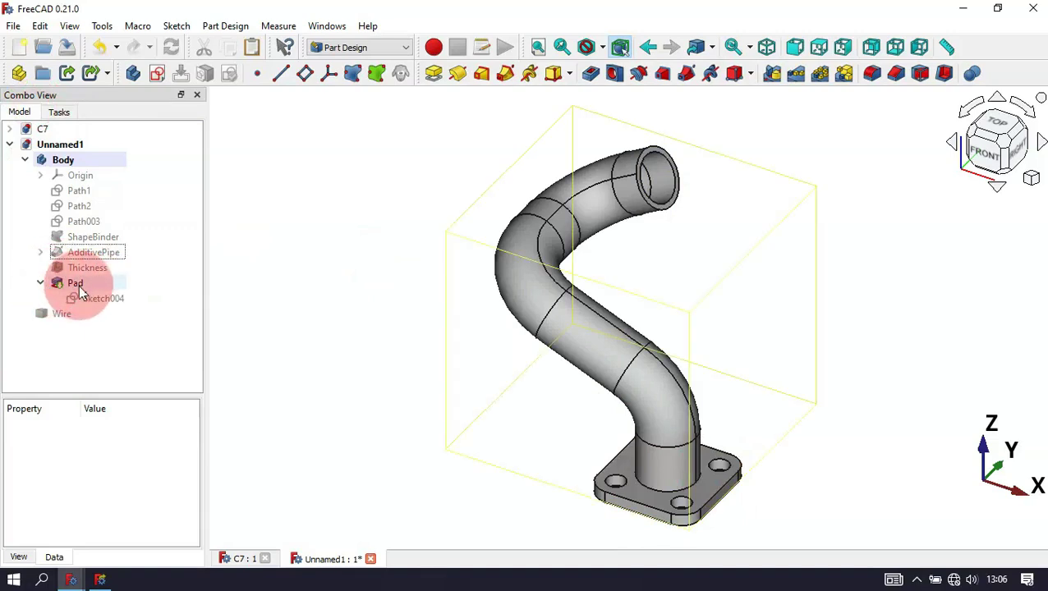
pyautogui.click(103, 299)
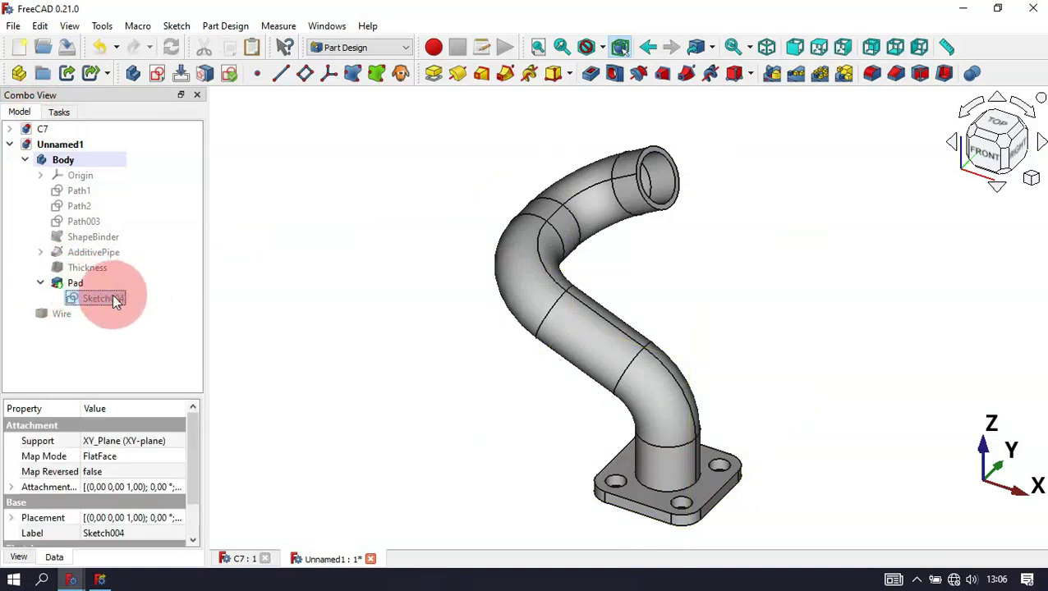
pyautogui.hotkey('ctrl', 'e')
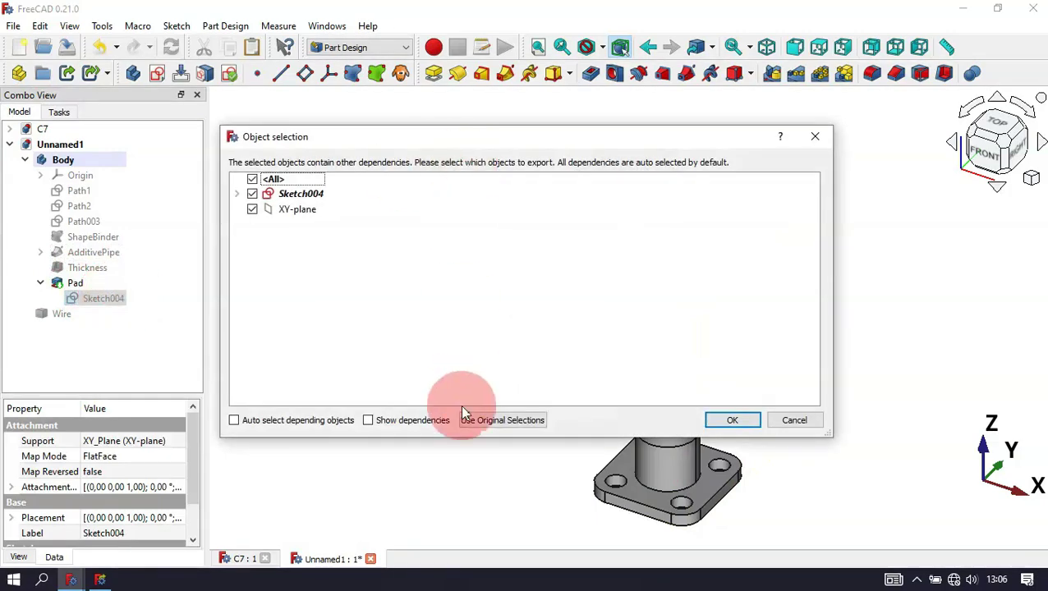
pyautogui.click(511, 424)
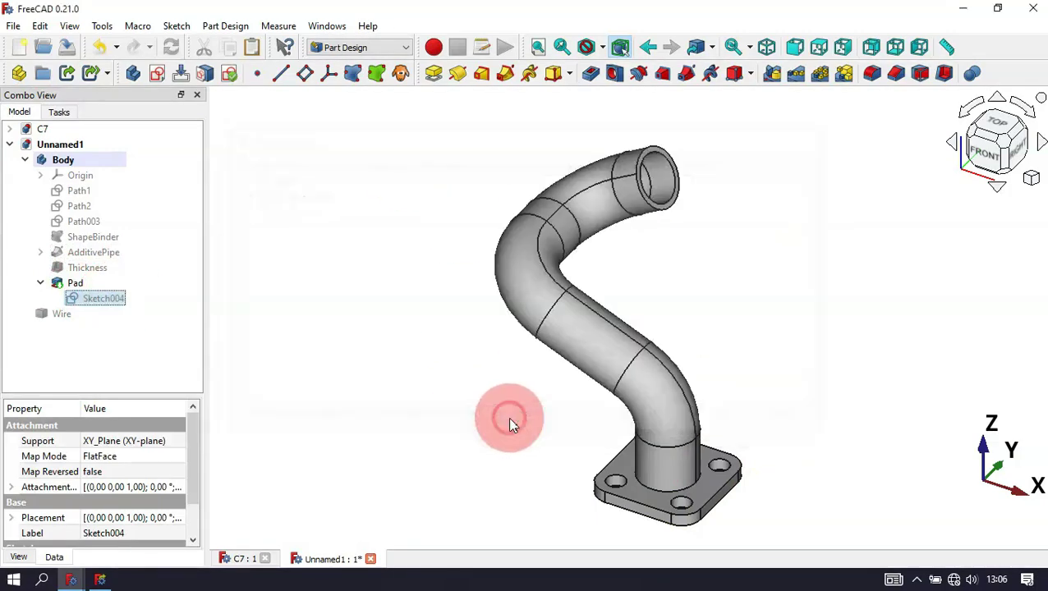
pyautogui.click(252, 47)
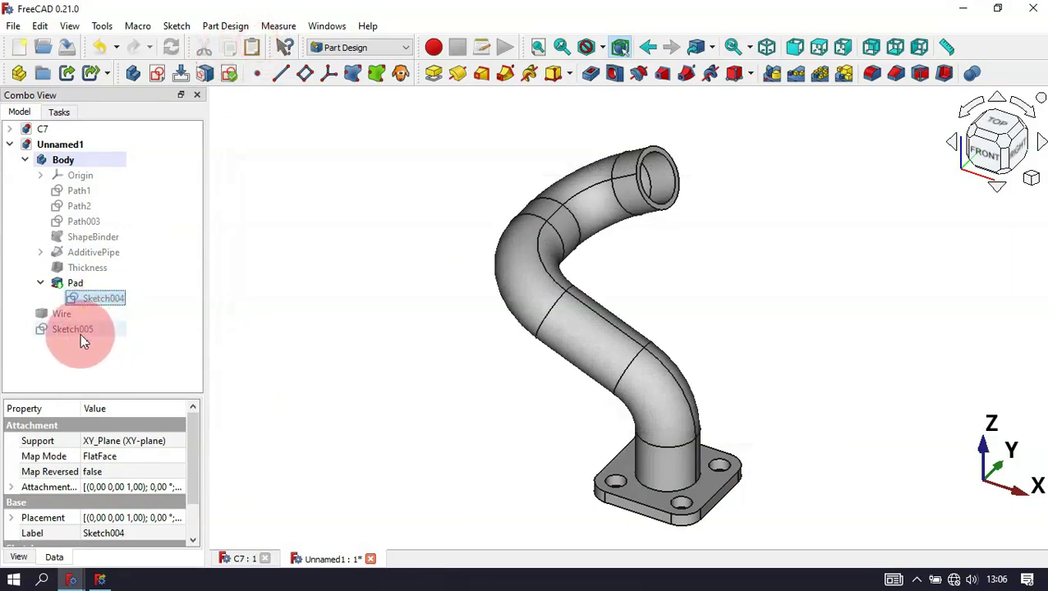
# Move the duplicated sketch, Sketch005, into the Body and make it visible.
pyautogui.click(78, 332)
pyautogui.moveTo(63, 330)
pyautogui.mouseDown()
pyautogui.moveTo(171, 206)
pyautogui.moveTo(100, 166)
pyautogui.mouseUp()
pyautogui.click(94, 315)
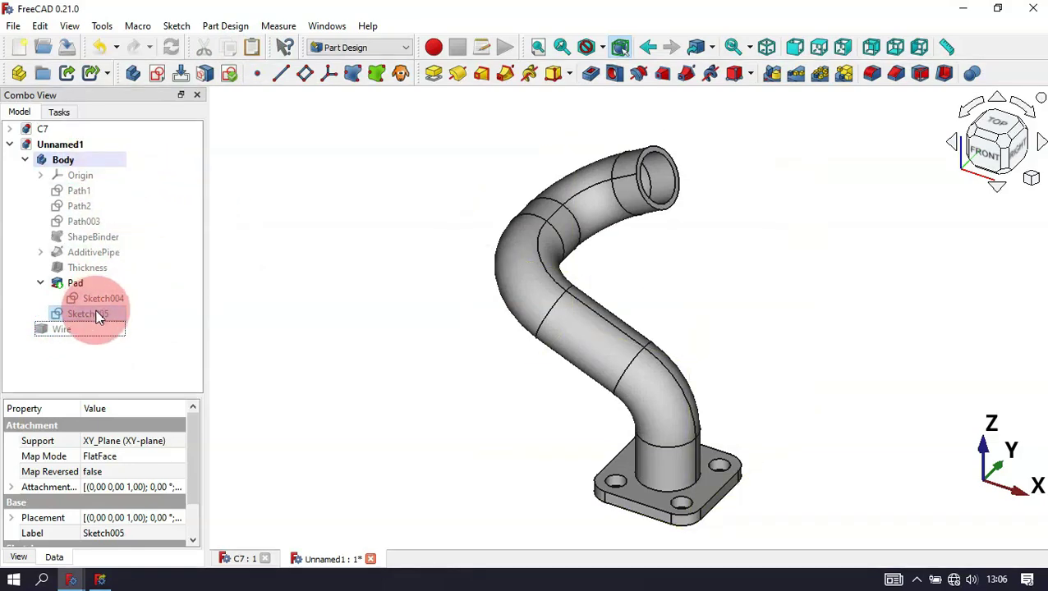
pyautogui.click(121, 318)
pyautogui.click(104, 316)
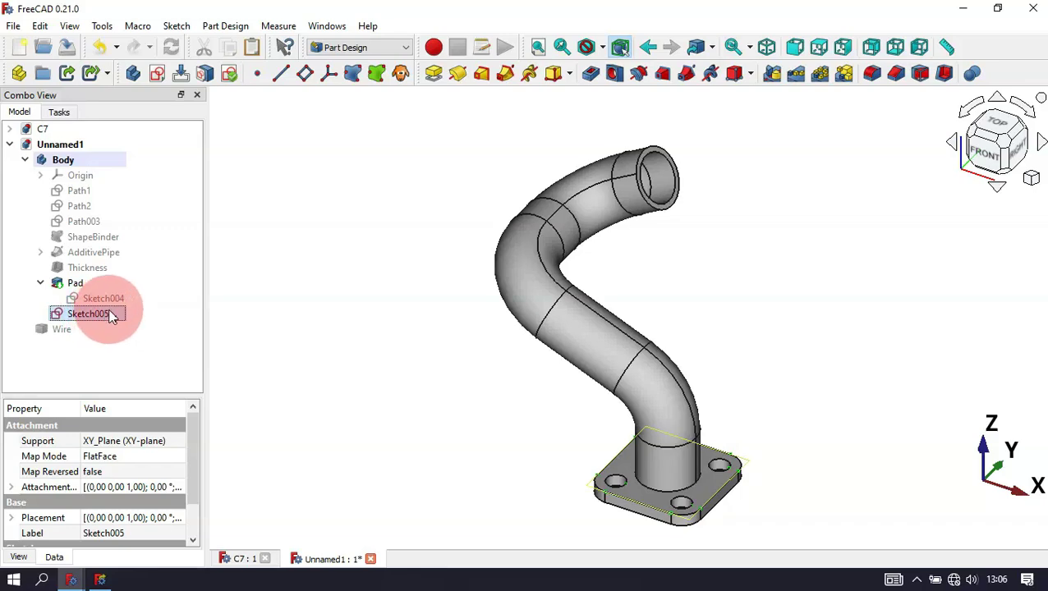
# Edit the duplicated sketch's attachment, replacing its XY-plane reference with the ring-shaped face at the pipe's upper open end.
pyautogui.rightClick(111, 317)
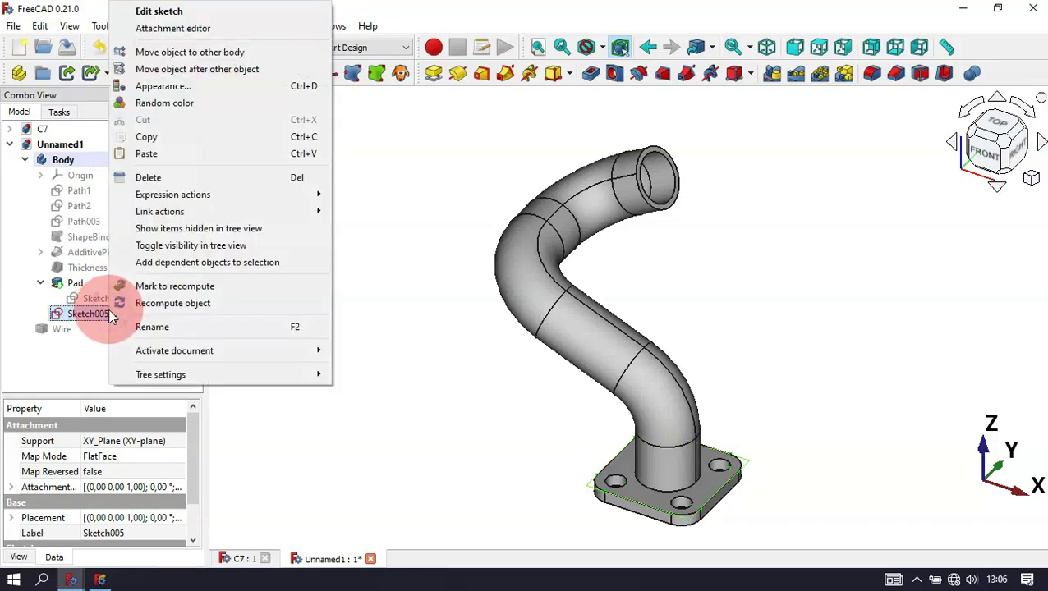
pyautogui.click(215, 29)
pyautogui.click(41, 223)
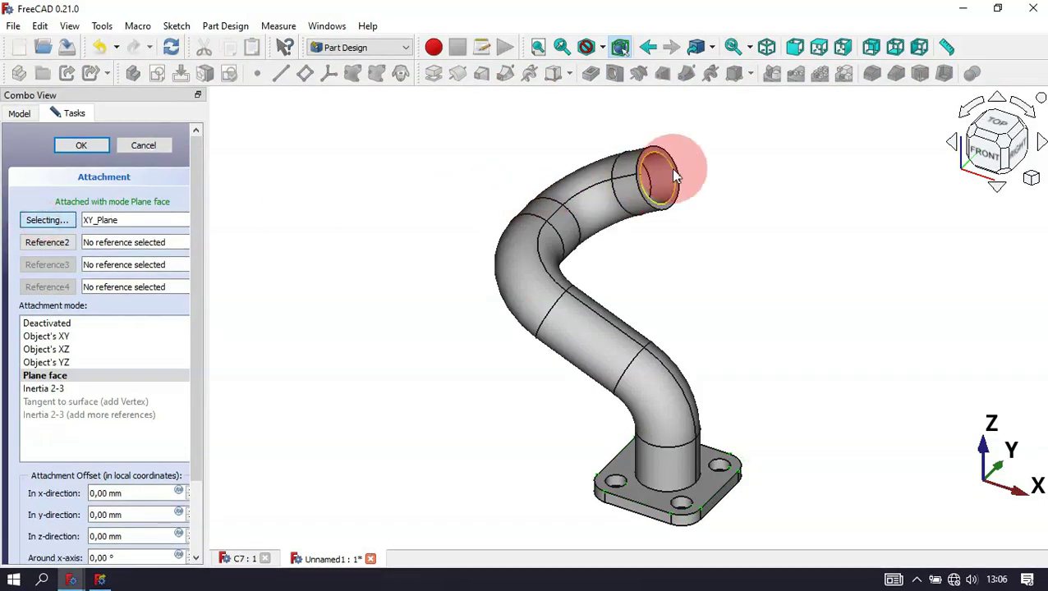
pyautogui.scroll(5, 672, 172)
pyautogui.click(694, 191)
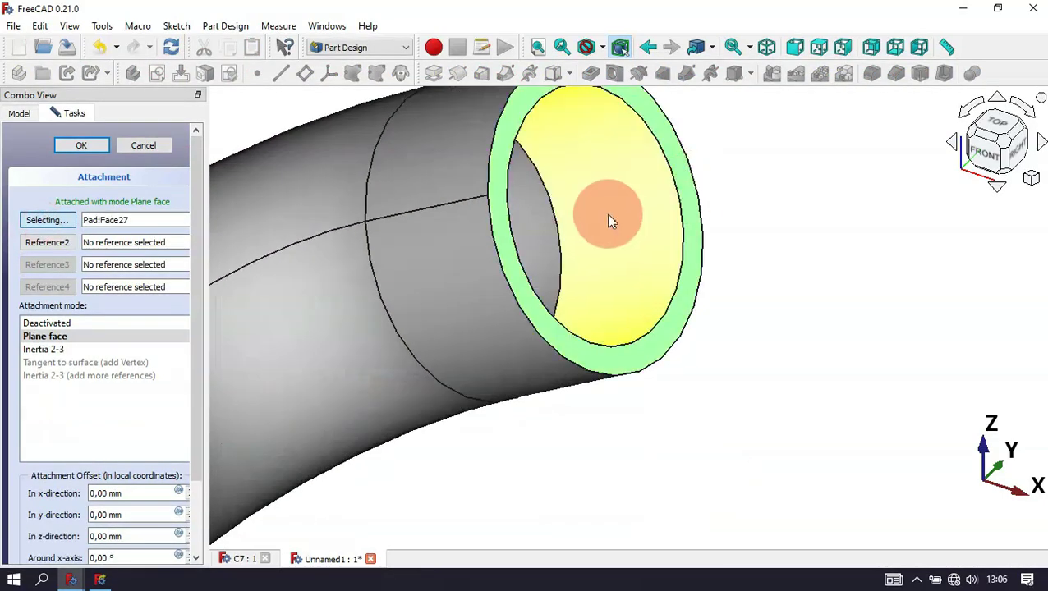
# Set the duplicated sketch's attachment mode to Inertia 2-3 and accept the attachment.
pyautogui.scroll(-5, 615, 213)
pyautogui.click(782, 246)
pyautogui.scroll(-3, 783, 246)
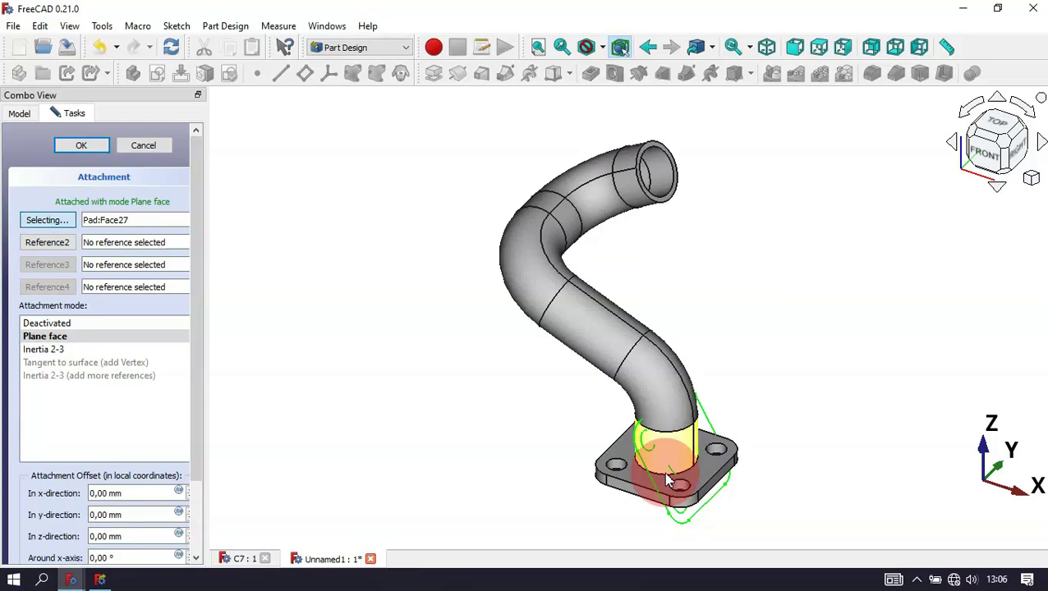
pyautogui.click(51, 338)
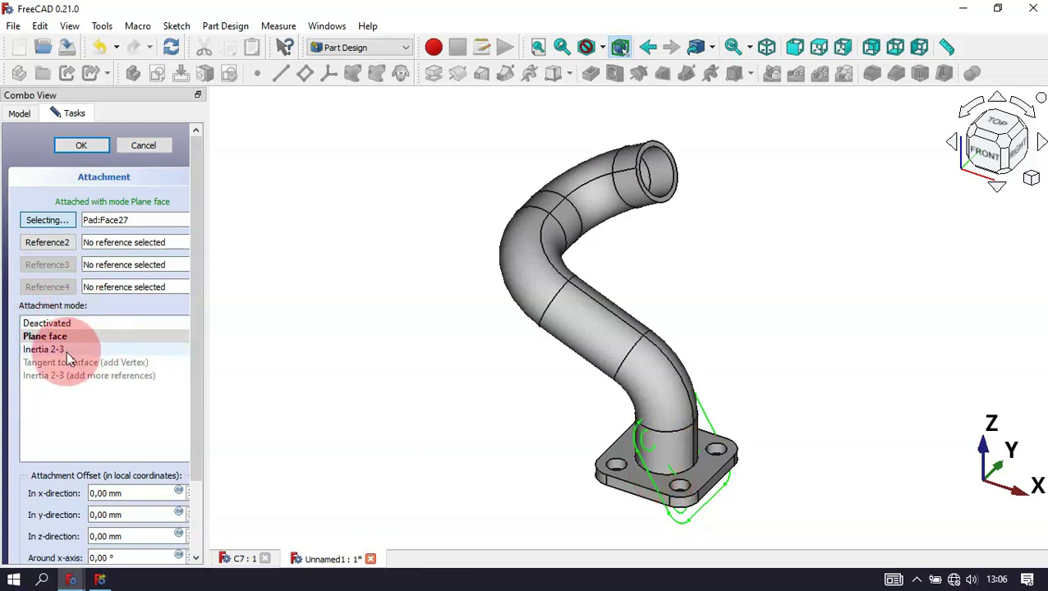
pyautogui.click(67, 350)
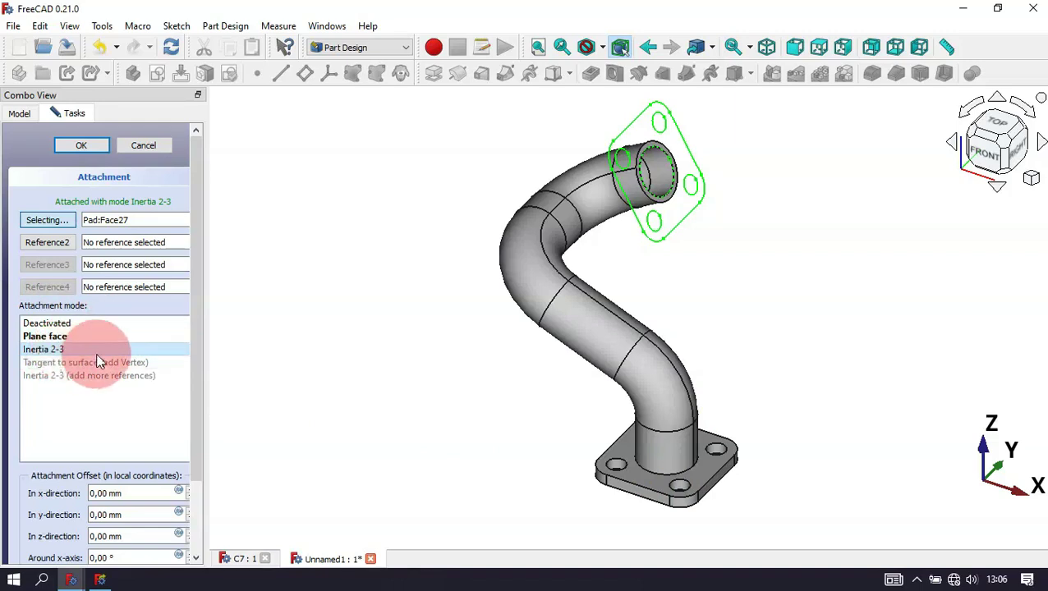
pyautogui.click(82, 145)
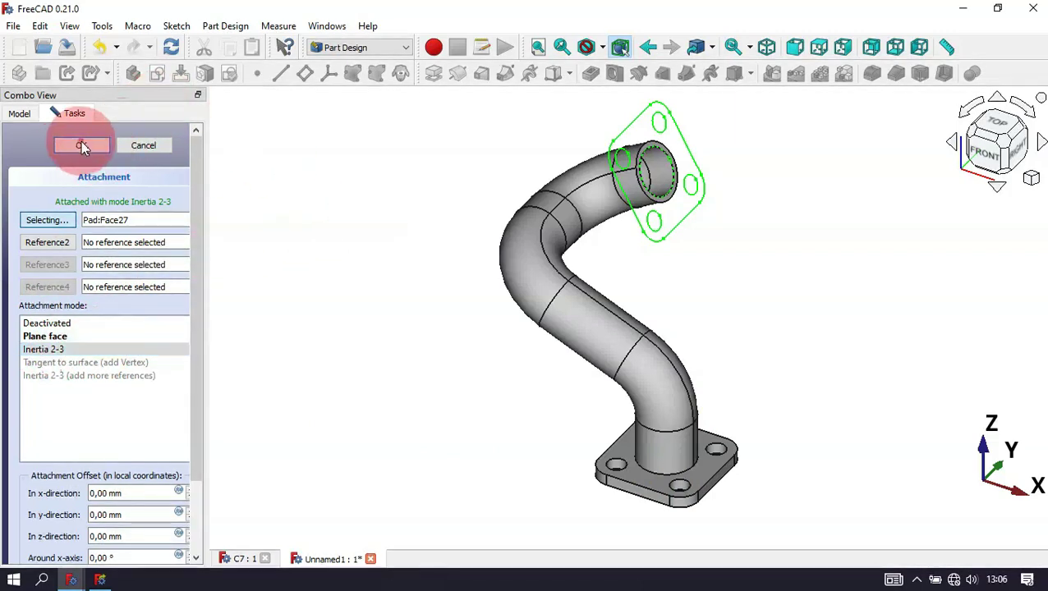
# Pad the duplicated flange sketch 6 mm outward from the pipe's upper end.
pyautogui.click(388, 261)
pyautogui.moveTo(391, 261); pyautogui.dragTo(746, 248)
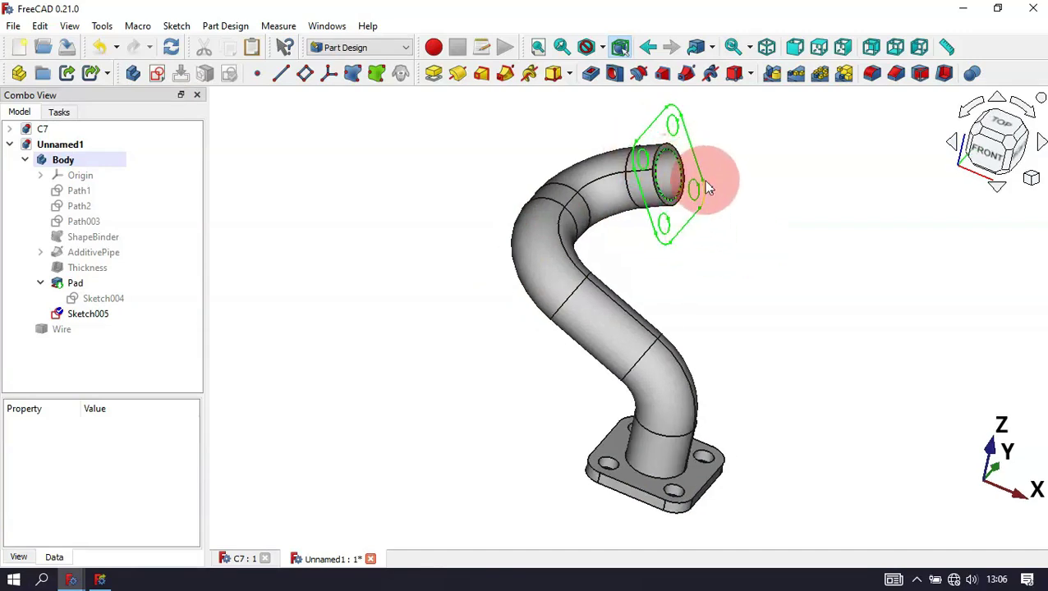
pyautogui.click(110, 313)
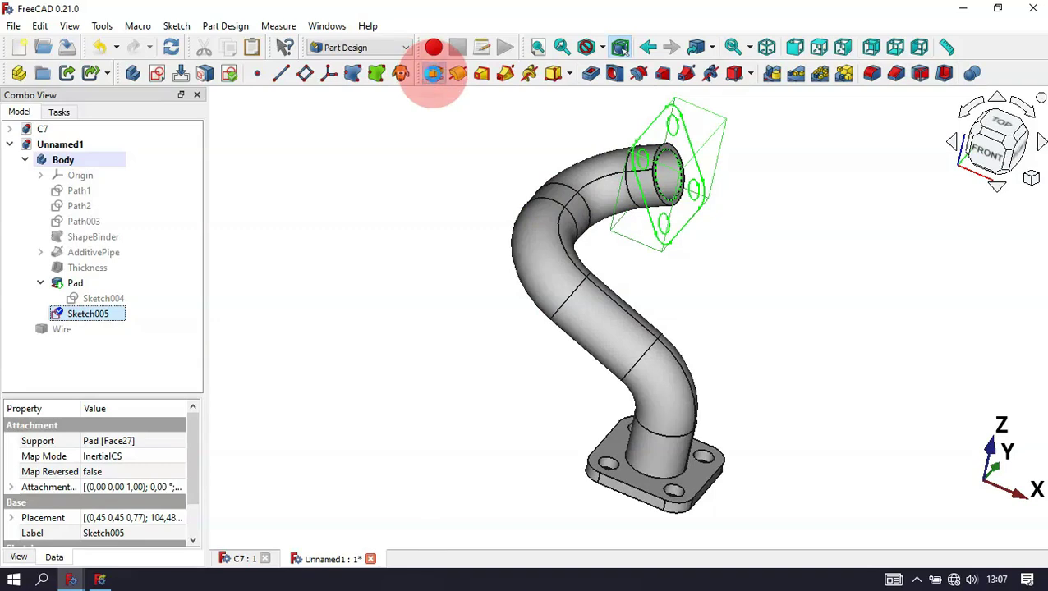
pyautogui.click(434, 74)
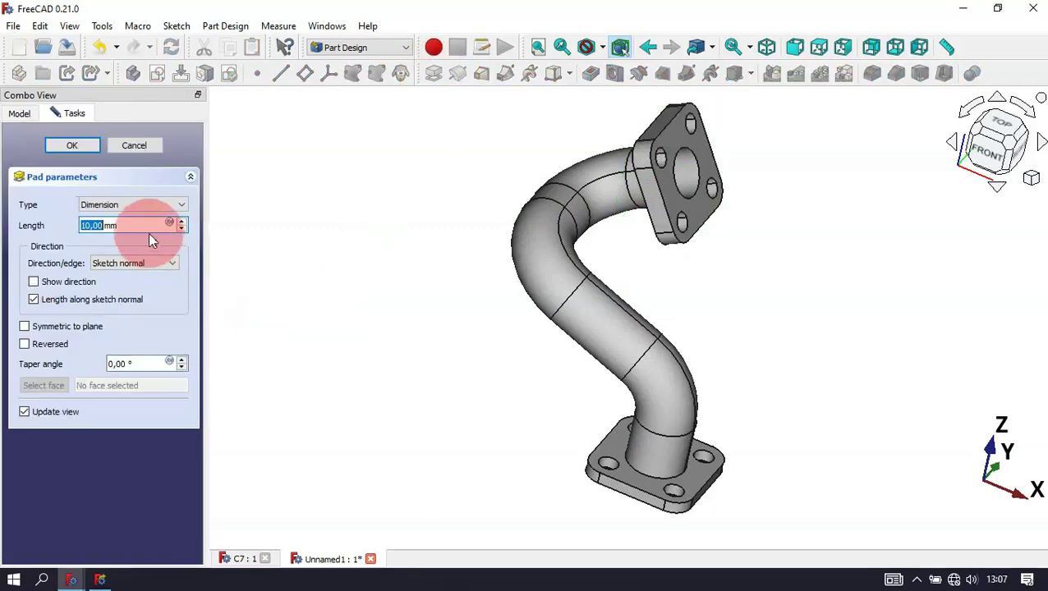
pyautogui.write('6')
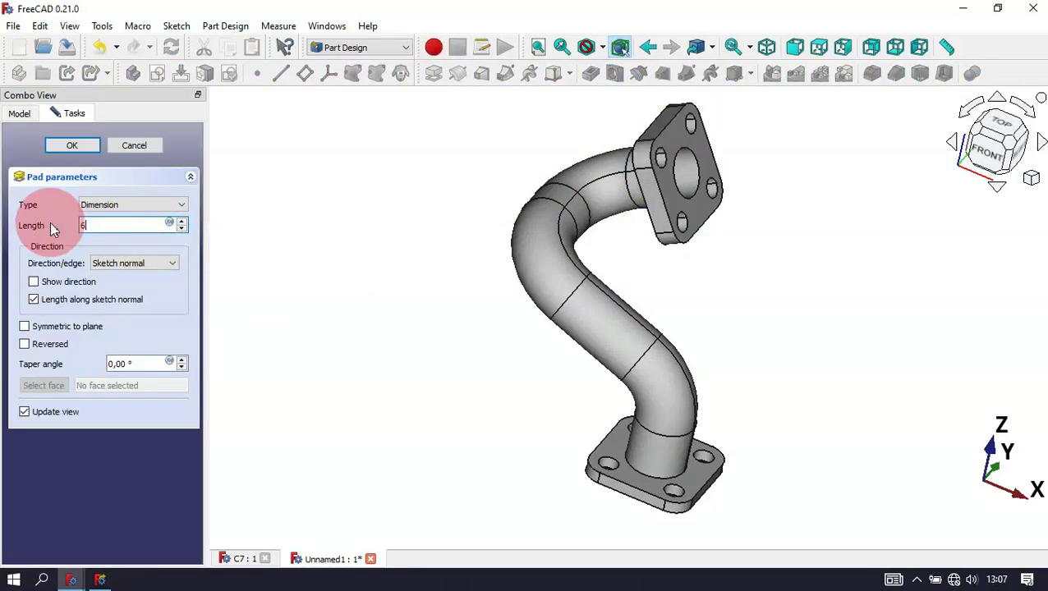
pyautogui.click(85, 143)
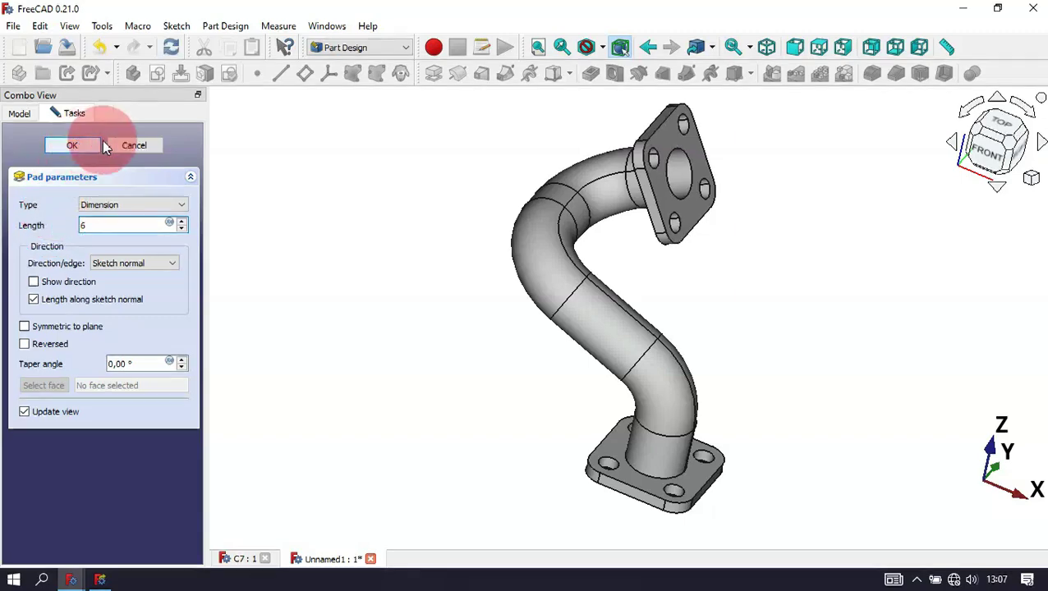
pyautogui.moveTo(651, 276); pyautogui.dragTo(498, 304)
pyautogui.moveTo(769, 345); pyautogui.dragTo(630, 262)
pyautogui.moveTo(924, 305); pyautogui.dragTo(559, 443)
pyautogui.moveTo(819, 320); pyautogui.dragTo(395, 356)
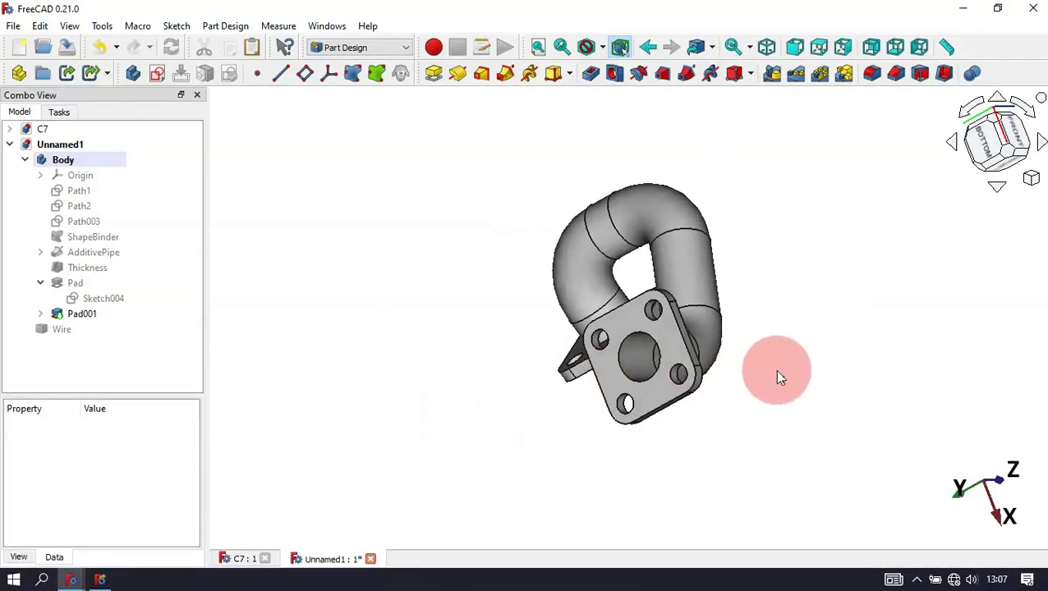